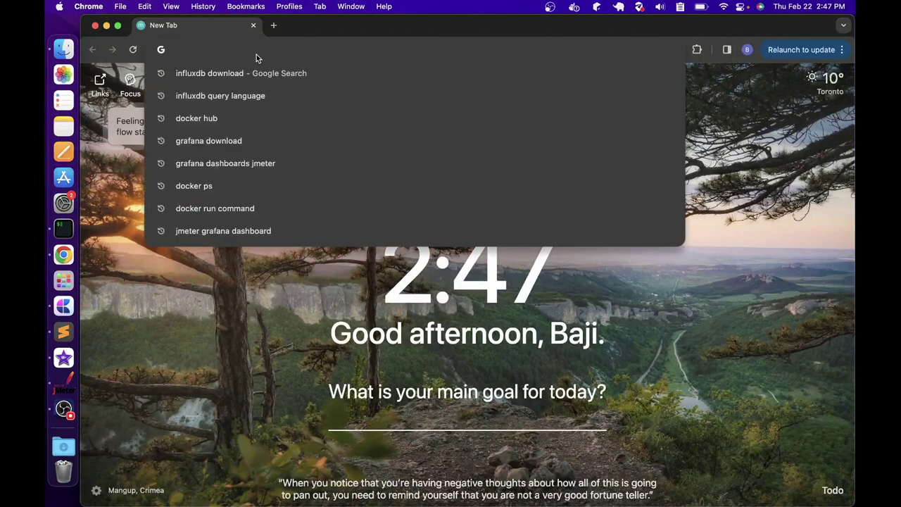
Search Google for 'influx db download' and open the InfluxData Downloads result
key(Return)
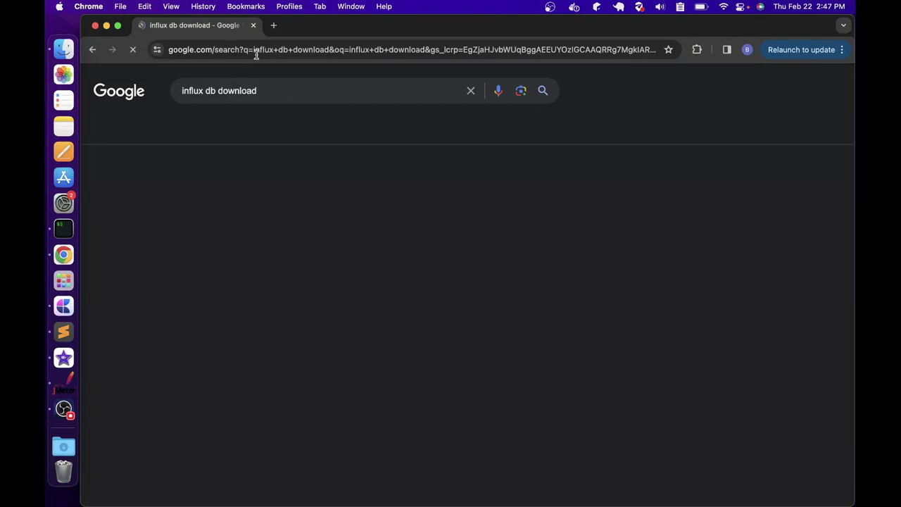
scroll(258, 231, down, 3)
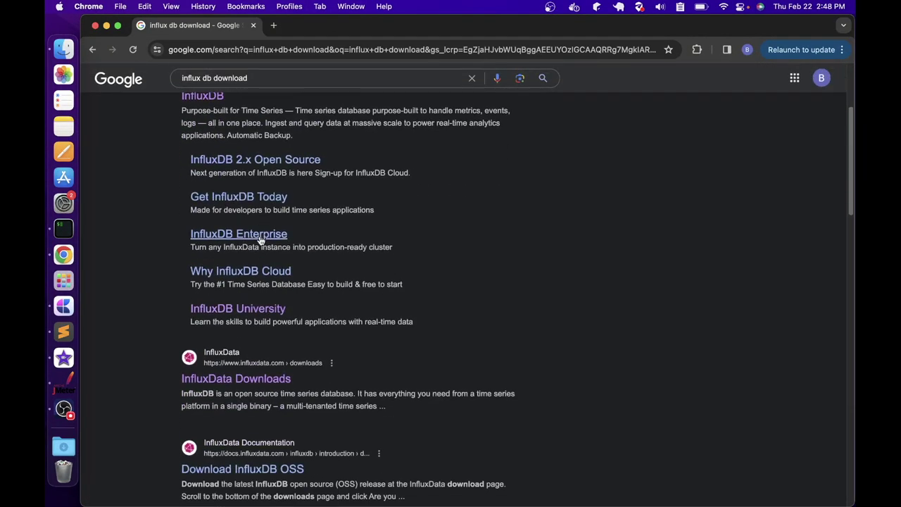
click(254, 382)
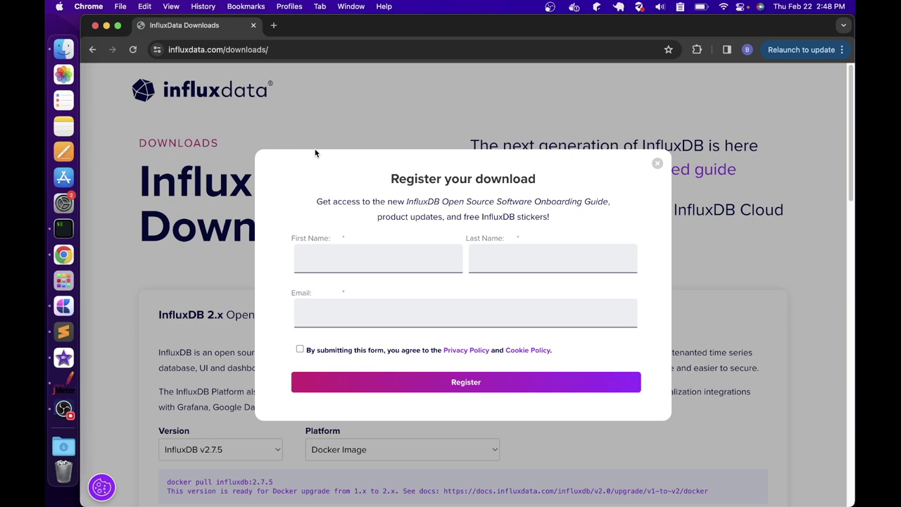
Dismiss the InfluxData download registration form without submitting it
click(324, 260)
click(503, 265)
click(401, 312)
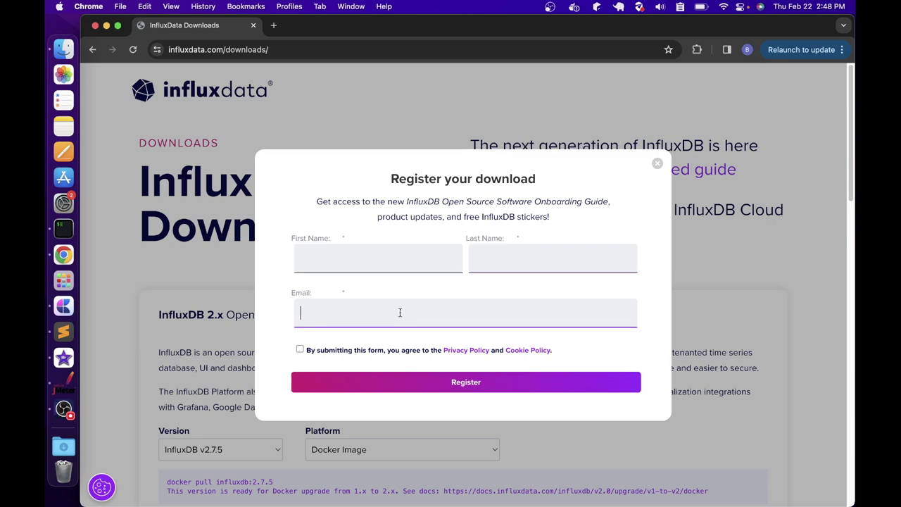
click(657, 163)
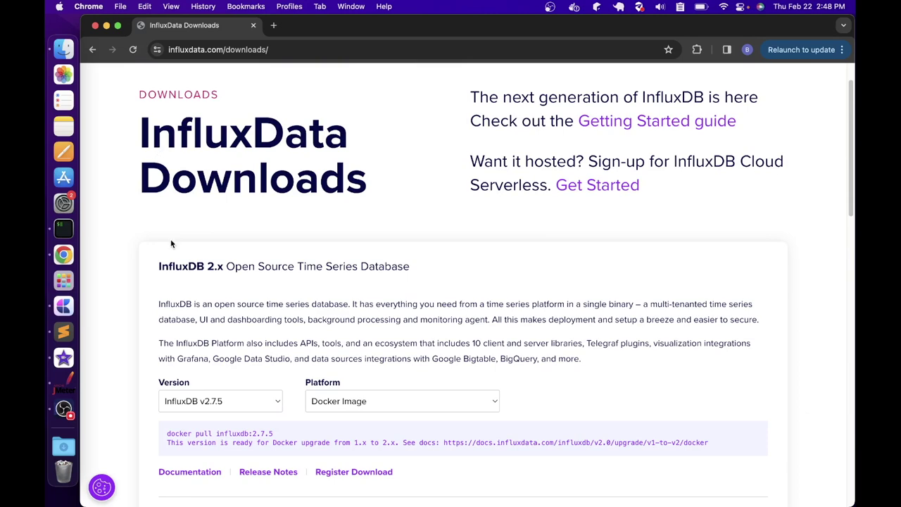
Scroll the Downloads page, highlighting 'Source Time Series Database' and the platform choice
scroll(170, 240, down, 5)
scroll(170, 245, down, 3)
scroll(162, 318, up, 10)
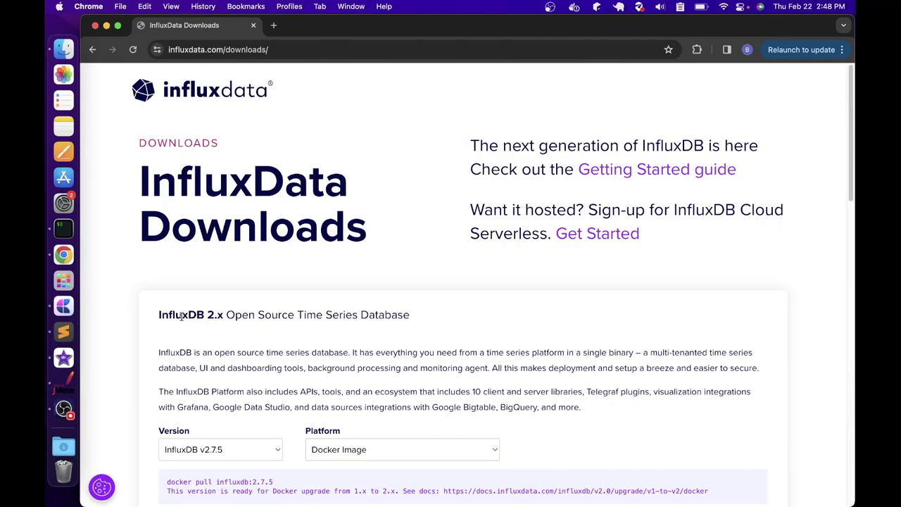
scroll(181, 314, down, 1)
drag(159, 296, 229, 296)
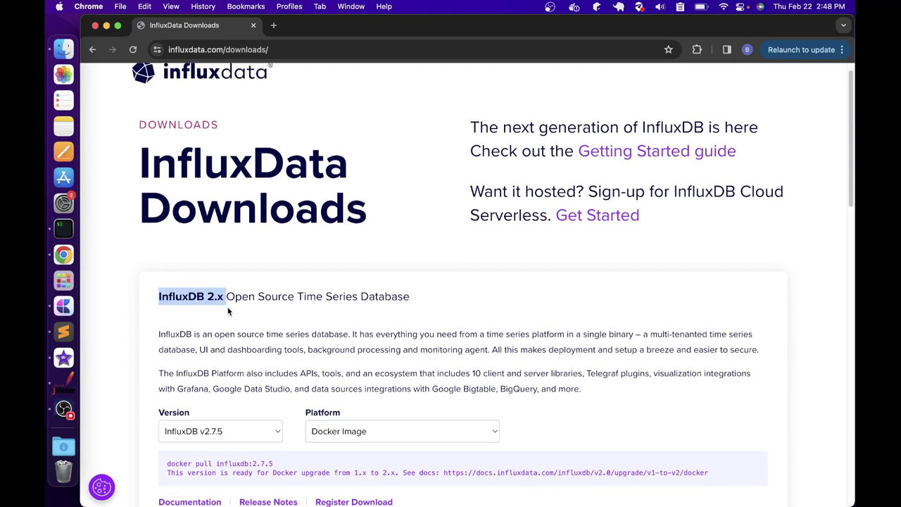
drag(422, 299, 247, 298)
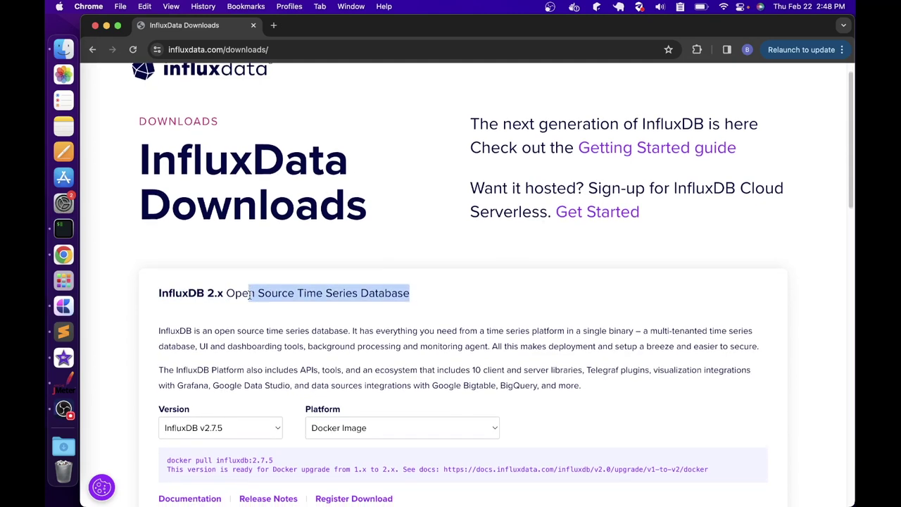
scroll(247, 298, down, 5)
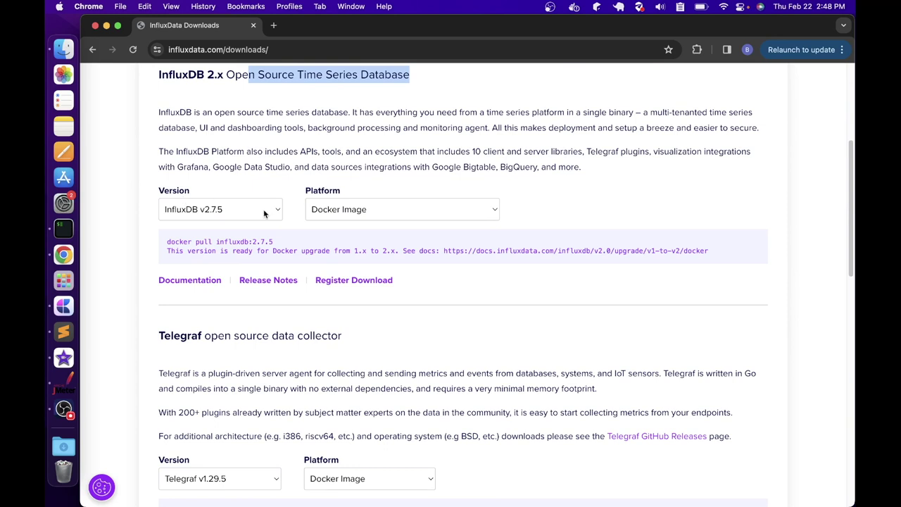
drag(307, 191, 332, 191)
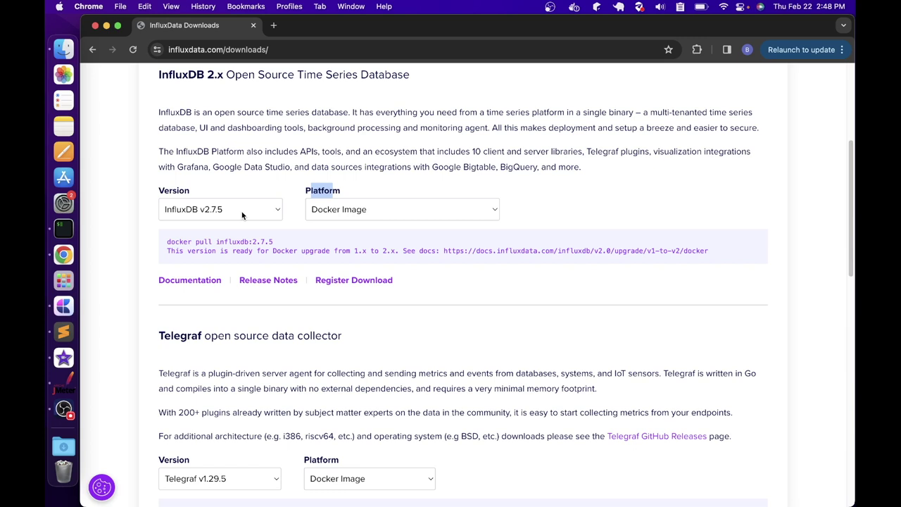
Set the platform to Windows Binaries (64-bit) using PowerShell and highlight the wget install command
click(482, 210)
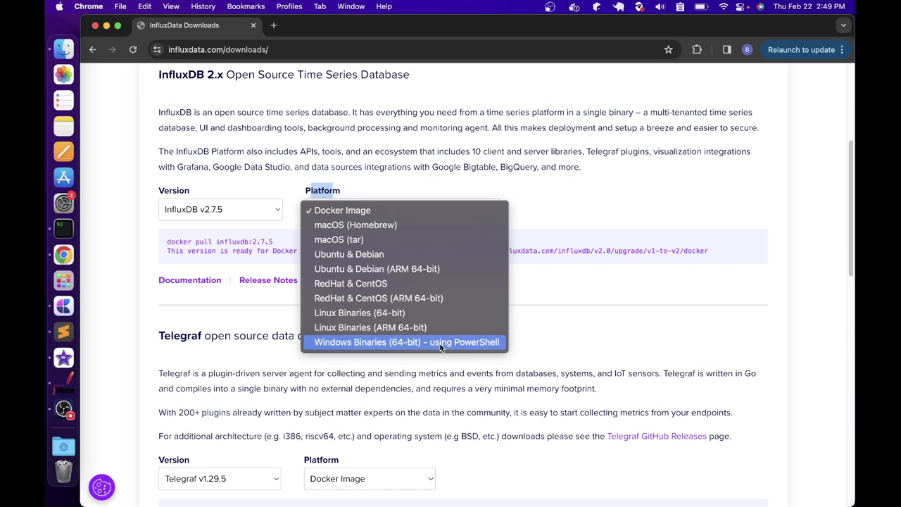
click(440, 343)
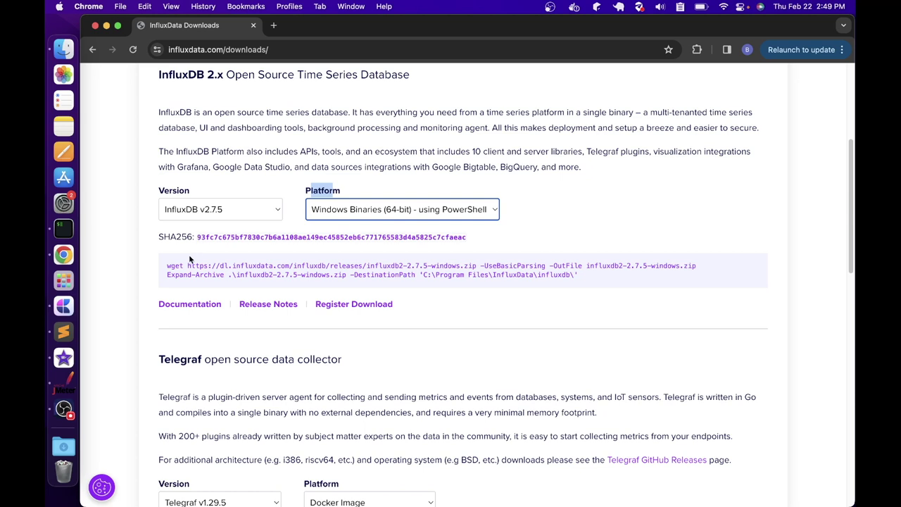
drag(167, 265, 584, 274)
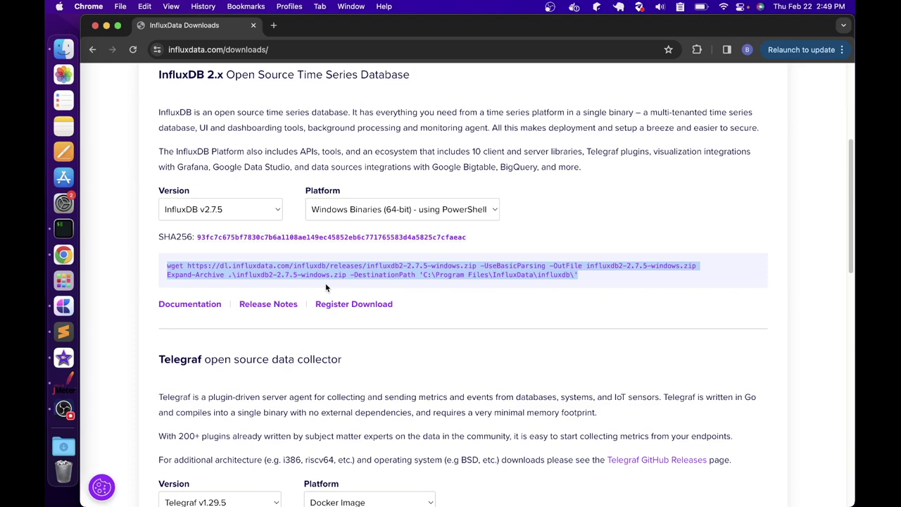
scroll(326, 287, down, 1)
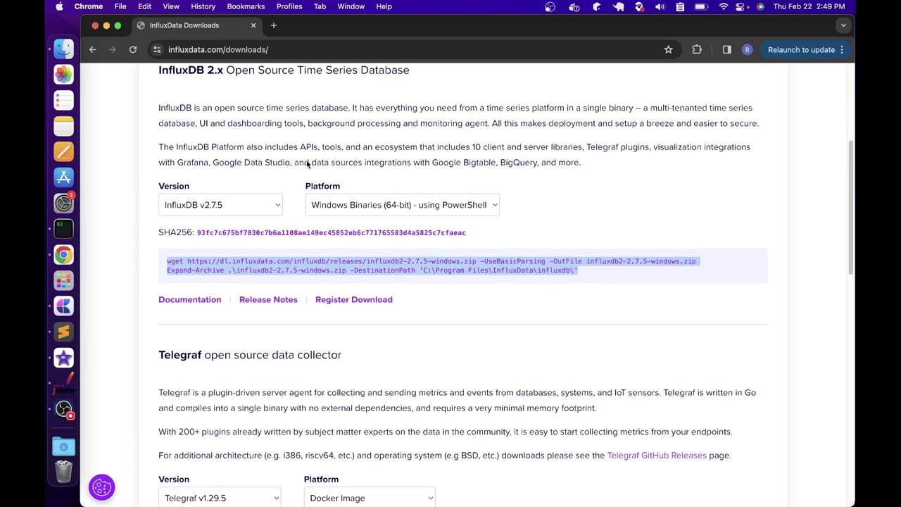
click(274, 26)
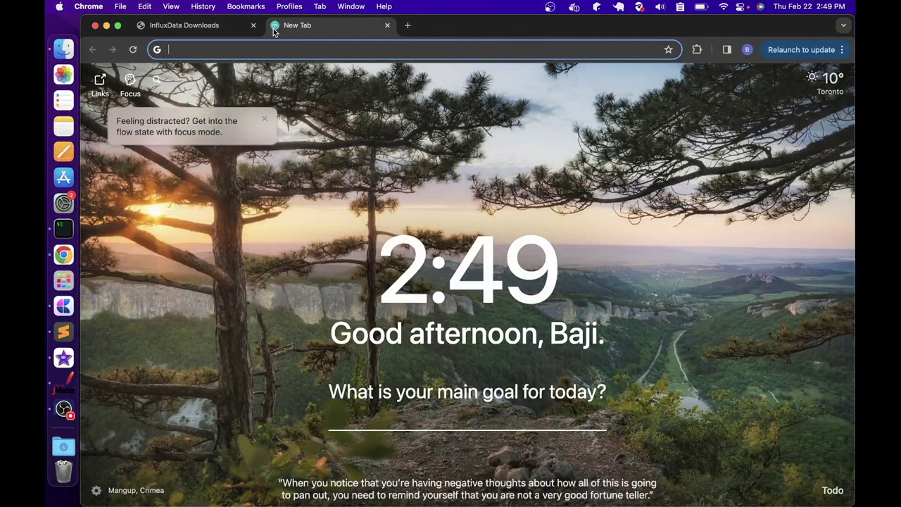
Search for 'grafana download' and open the Download Grafana | Grafana Labs page
text(grafan)
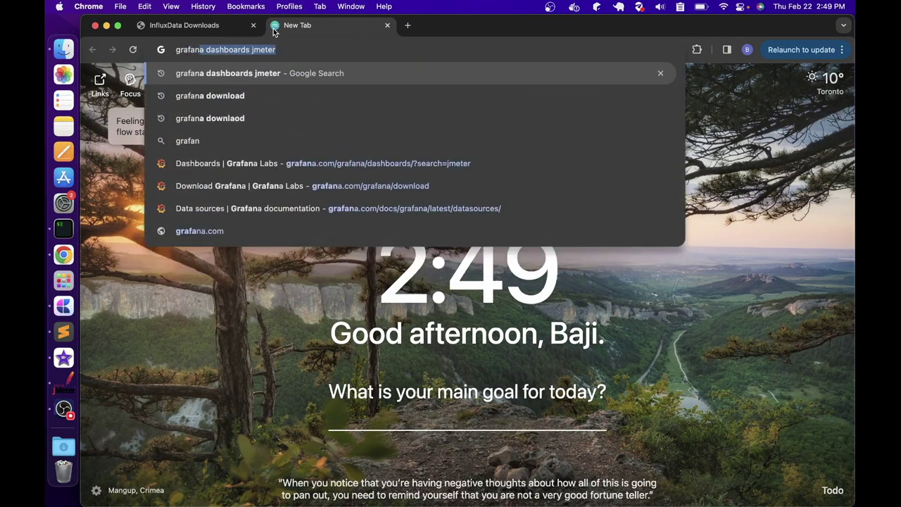
text(a downl)
key(Return)
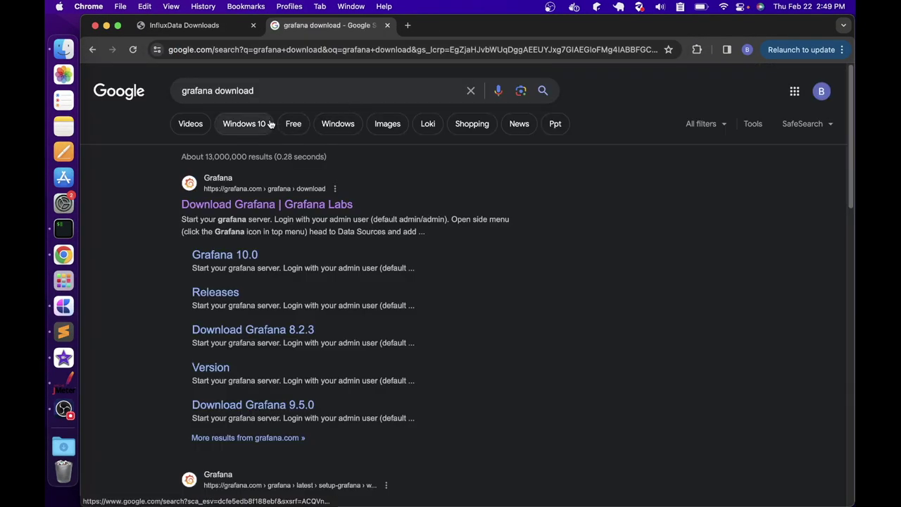
click(252, 204)
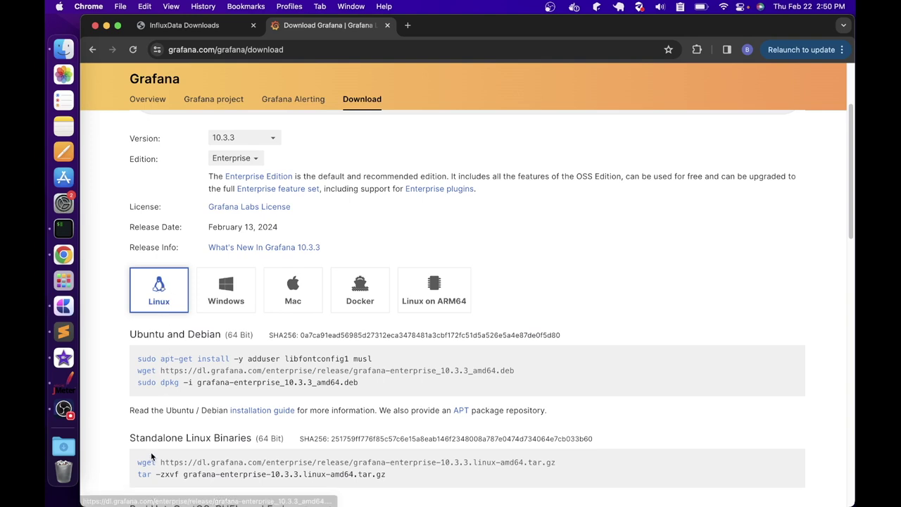
Show the Grafana 10.3.3 Windows downloads and open the installation guide in a new tab
click(233, 302)
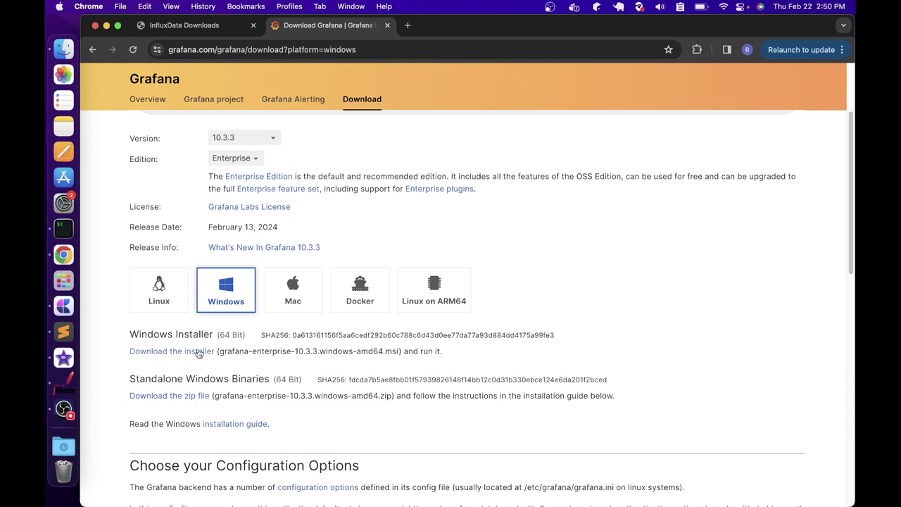
right_click(230, 425)
click(433, 85)
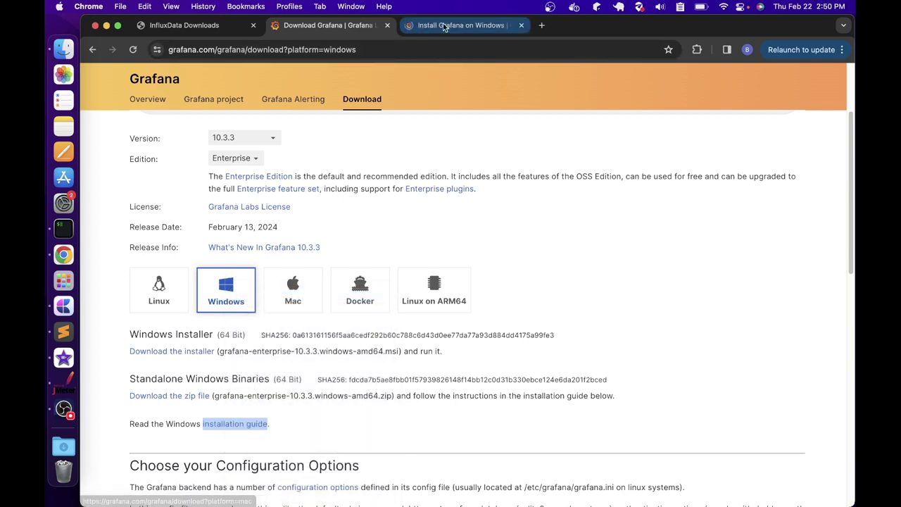
Skim the Install Grafana on Windows guide, close its tab, and start a blank tab
click(447, 27)
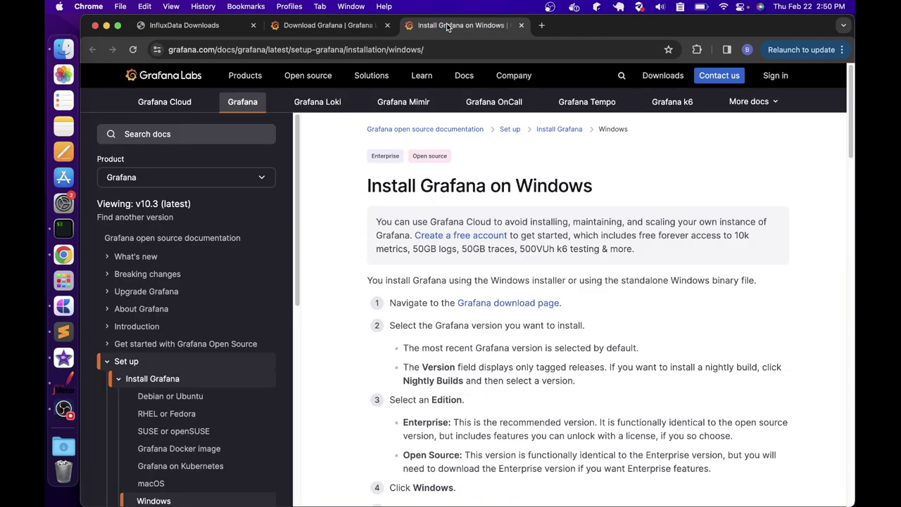
scroll(450, 236, down, 4)
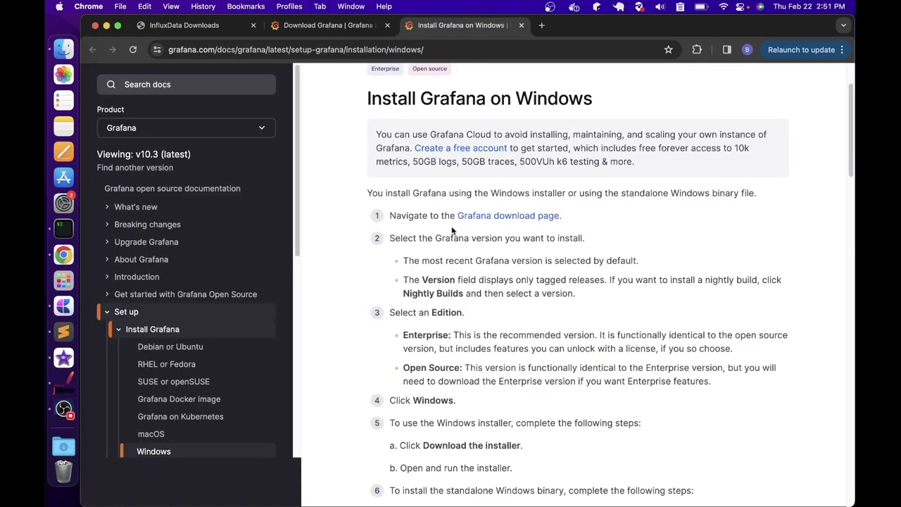
scroll(451, 236, down, 6)
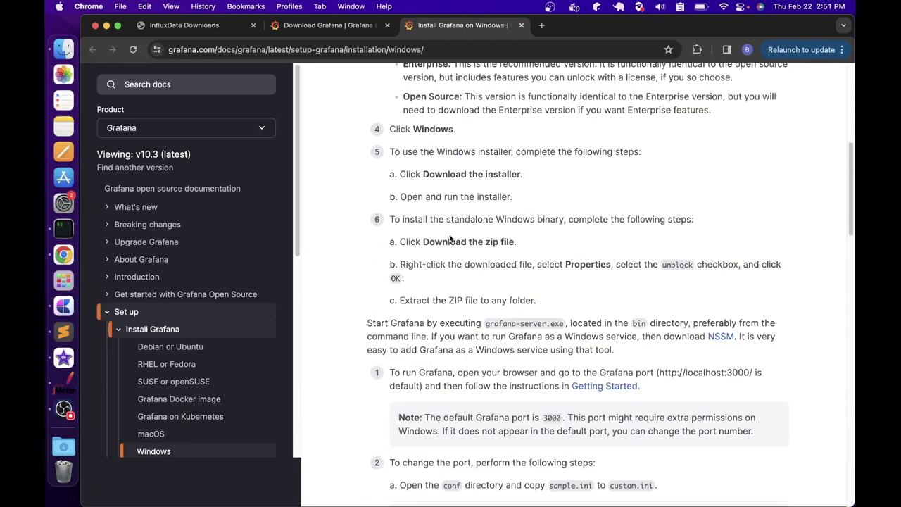
click(521, 25)
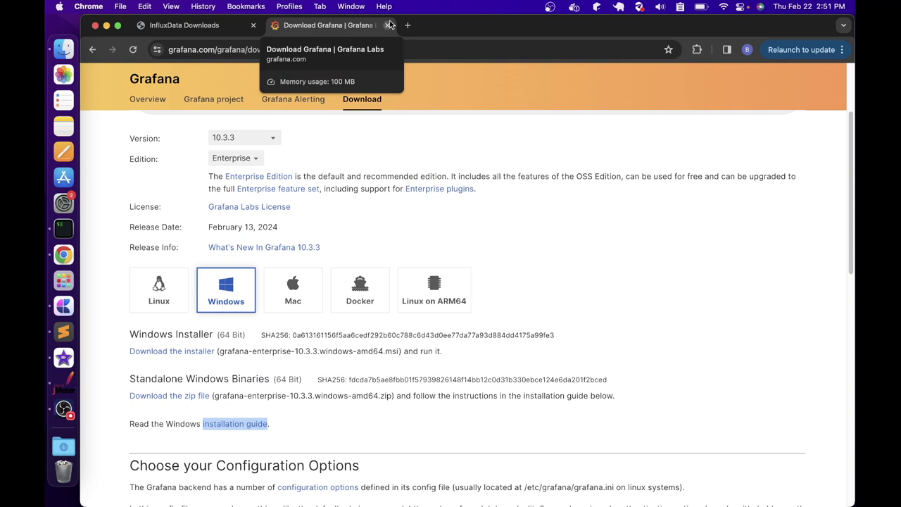
click(406, 24)
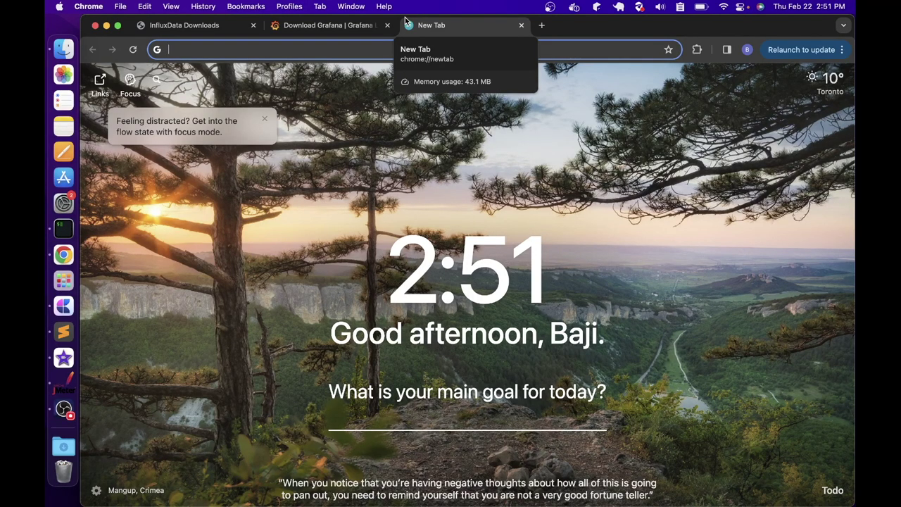
Search Google for 'docker hub' and open the Docker Hub site
click(300, 50)
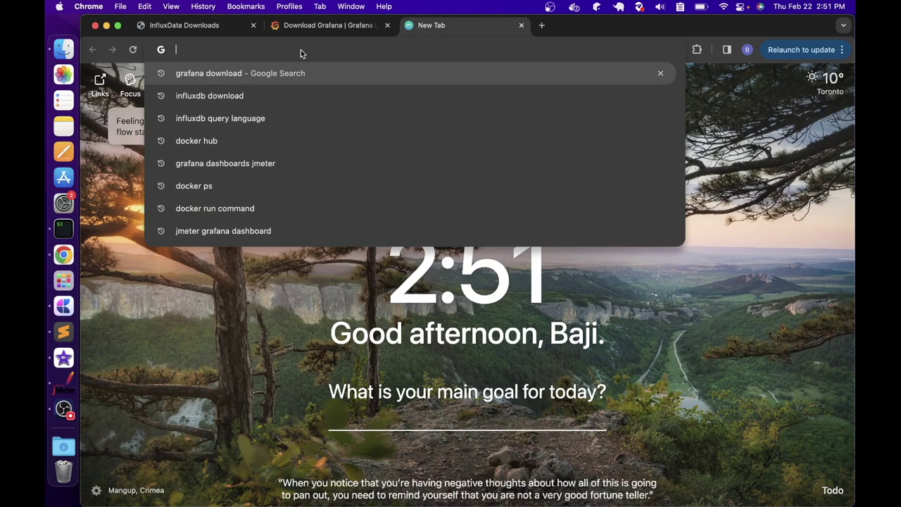
text(docke)
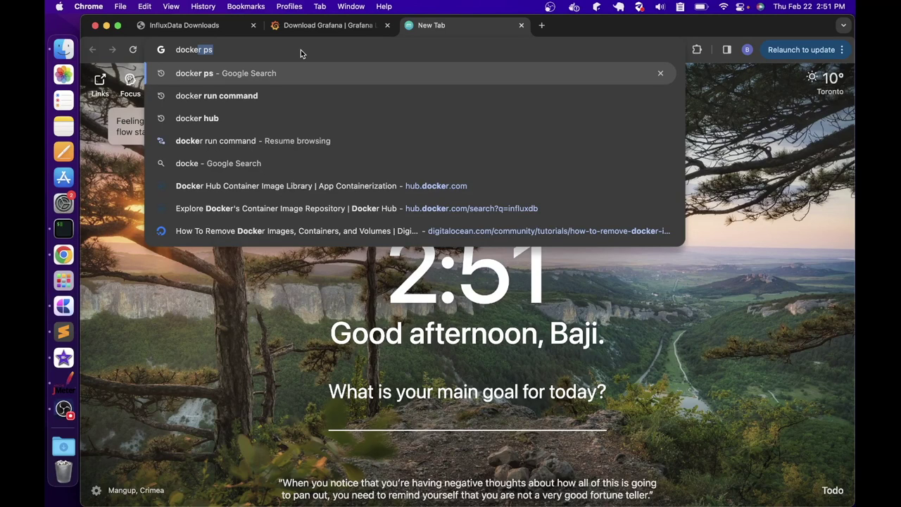
text(hub)
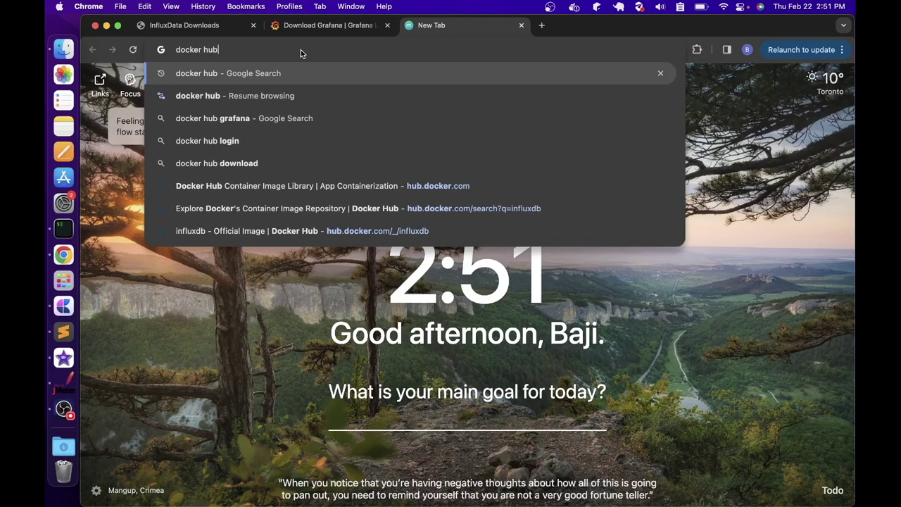
key(Return)
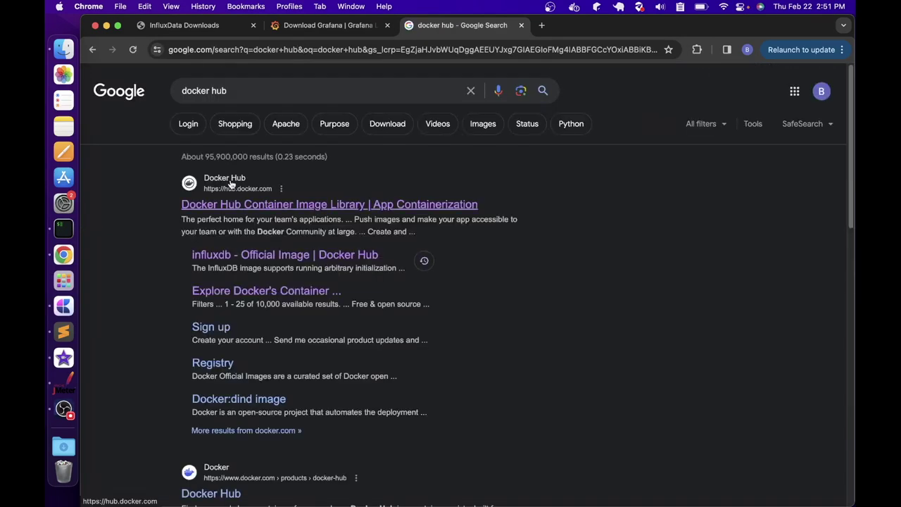
click(246, 204)
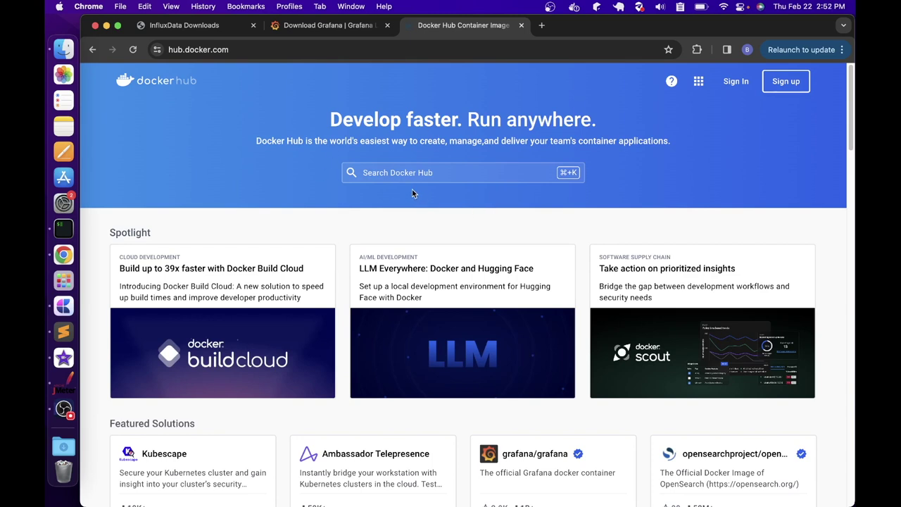
Search Docker Hub for 'influxdb' and open the official influxdb image page
click(372, 173)
text(inf)
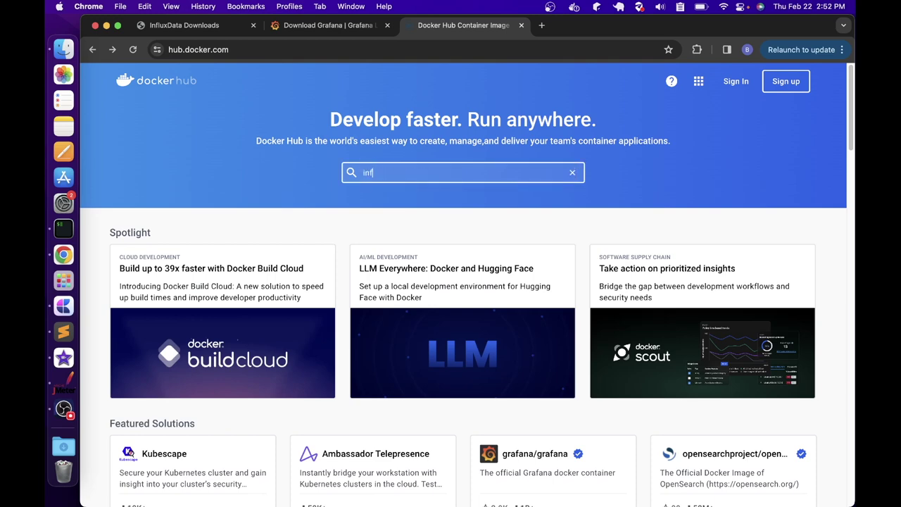
text(luxdb)
key(Return)
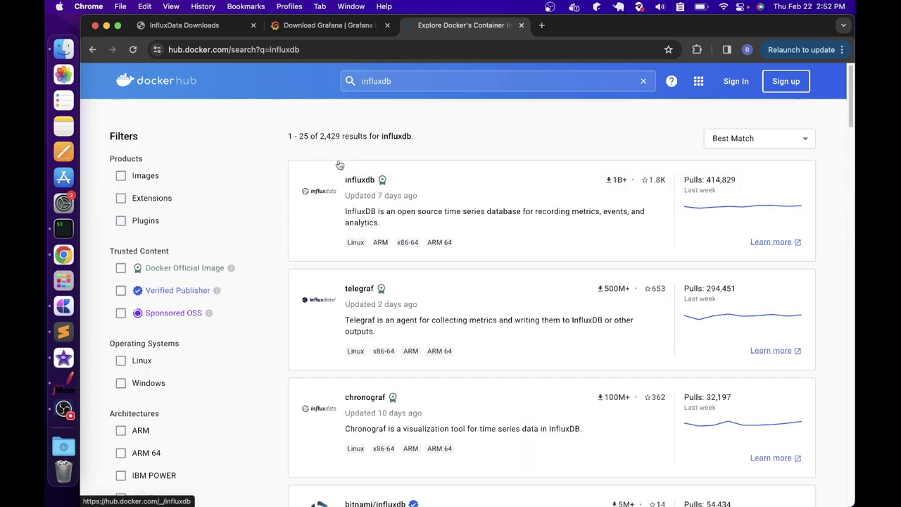
scroll(339, 165, down, 1)
scroll(334, 146, up, 1)
click(350, 198)
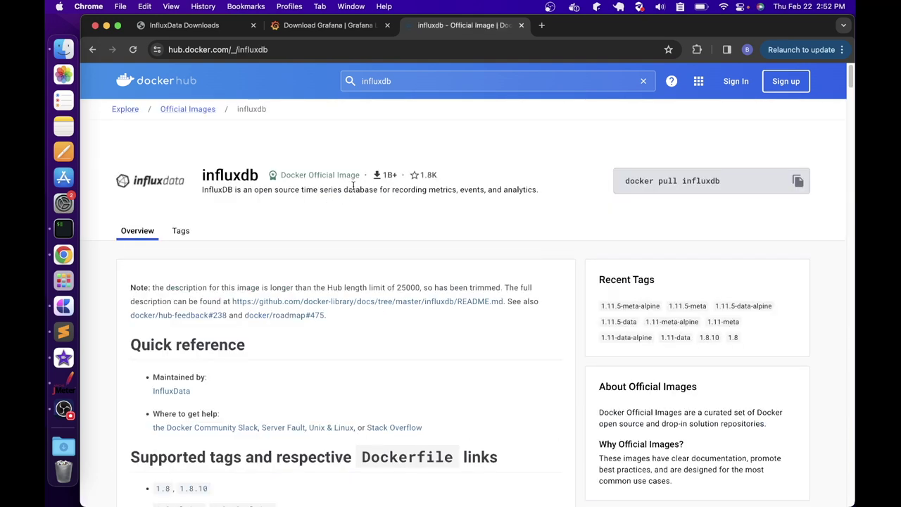
Read the influxdb Overview through the InfluxDB 2.x quick start and Database Setup, then go to Explore
scroll(285, 194, down, 2)
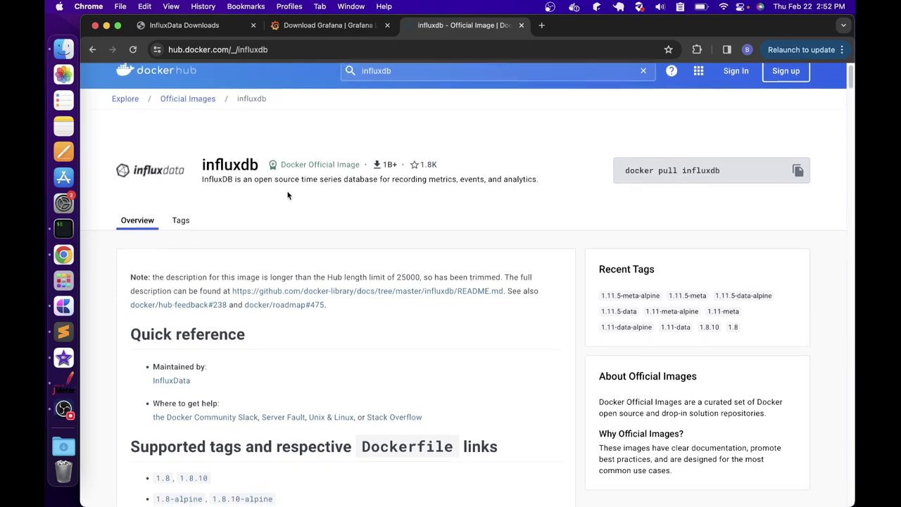
scroll(288, 196, down, 10)
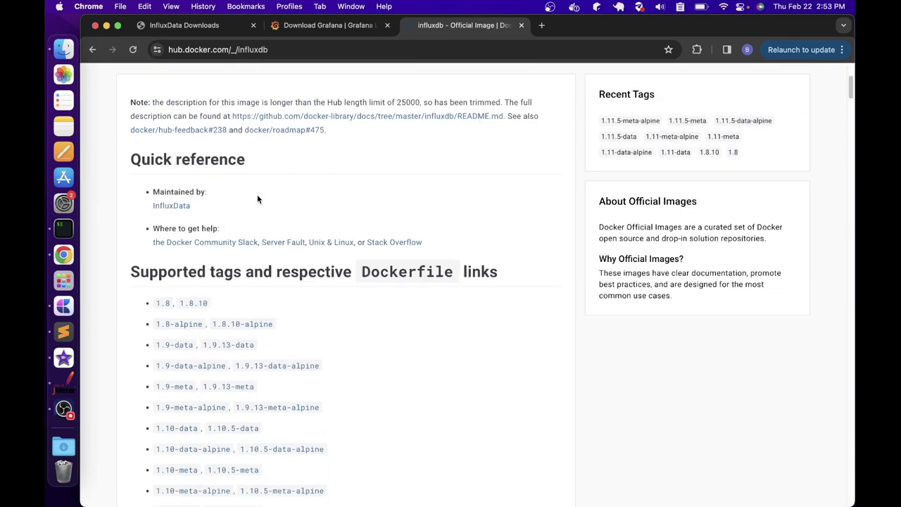
scroll(257, 199, down, 11)
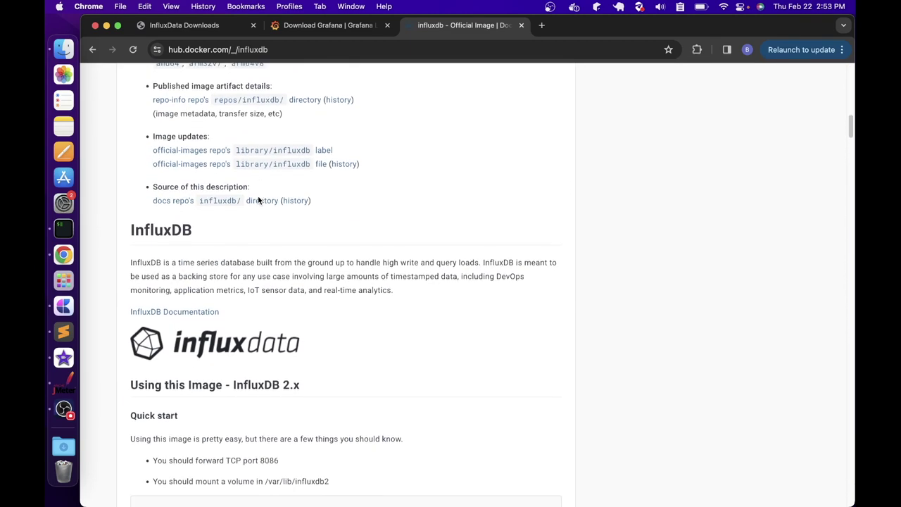
scroll(259, 202, down, 3)
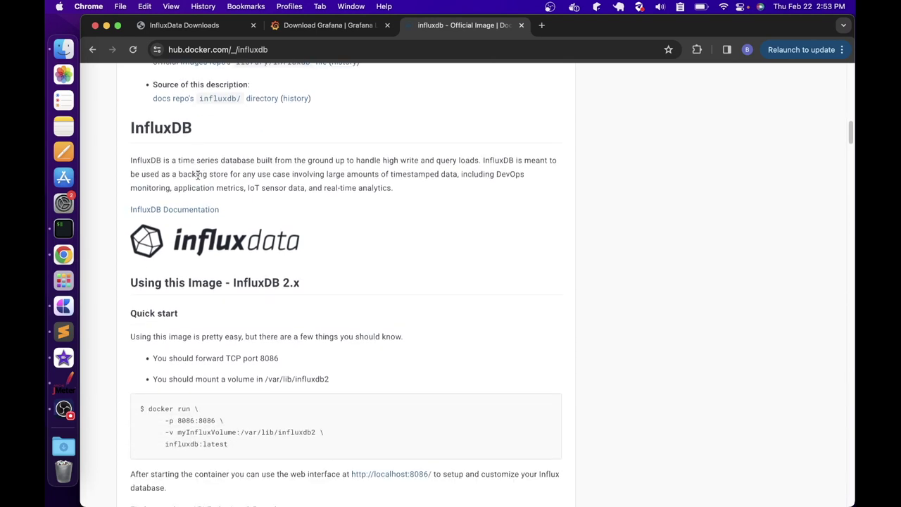
scroll(197, 211, down, 2)
drag(145, 353, 212, 359)
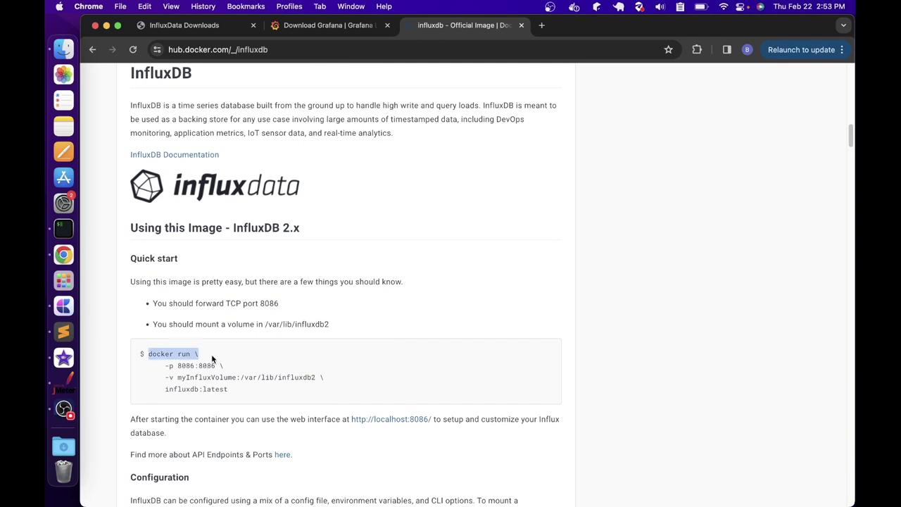
scroll(199, 152, down, 3)
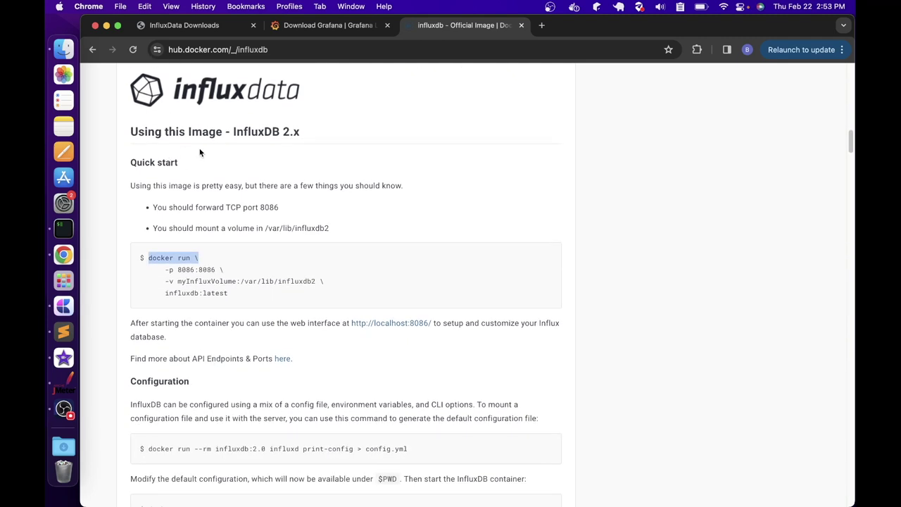
scroll(253, 232, down, 5)
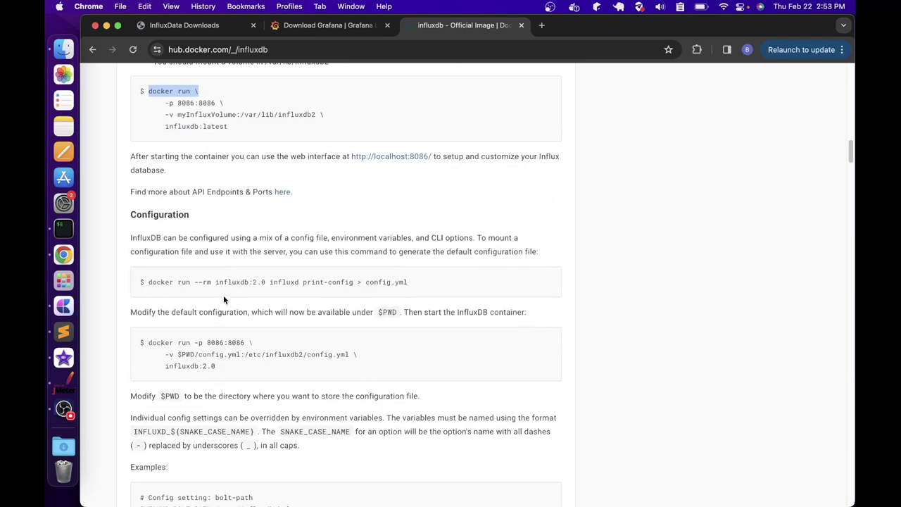
drag(136, 217, 203, 222)
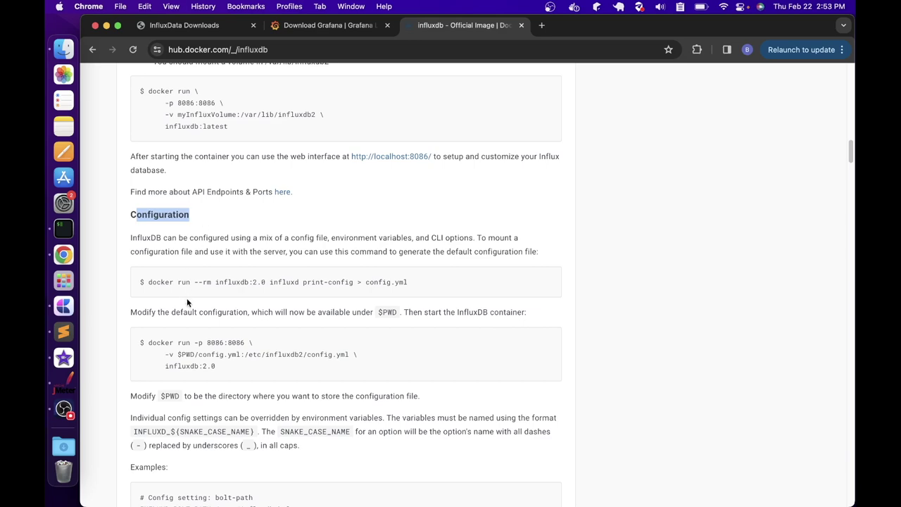
scroll(187, 297, down, 5)
scroll(190, 310, down, 1)
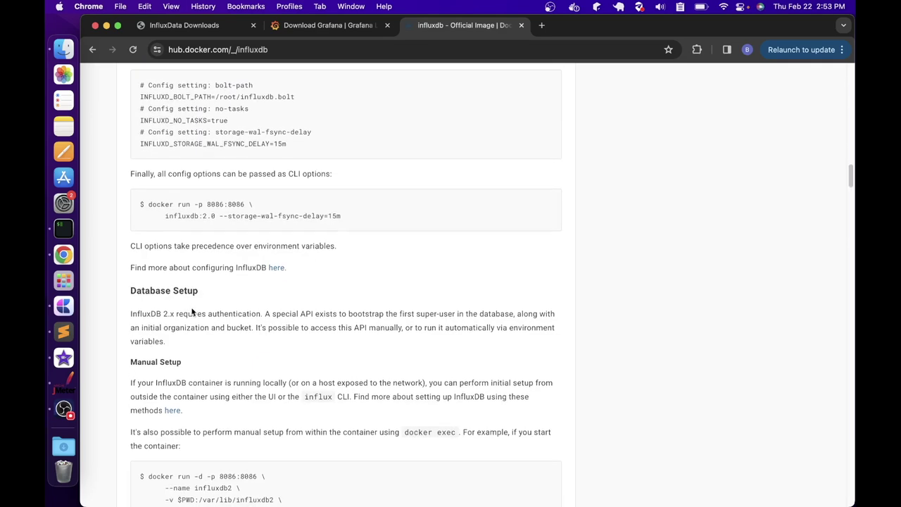
scroll(176, 345, down, 10)
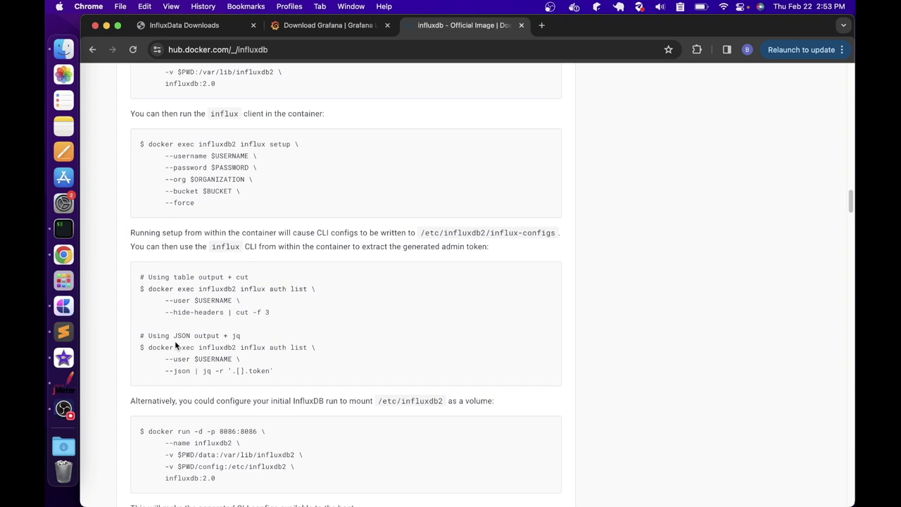
scroll(176, 345, up, 20)
click(125, 110)
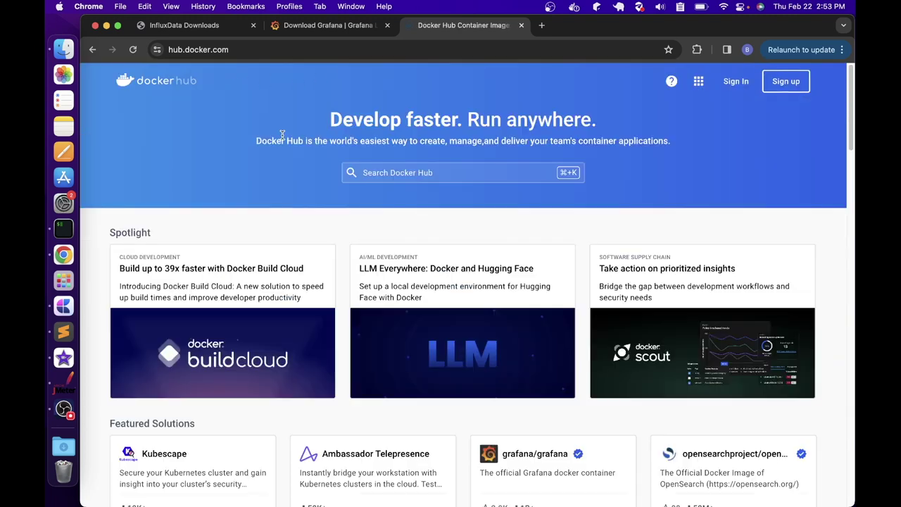
Search Docker Hub for 'grafana', highlighting the 7,204 result count
click(356, 168)
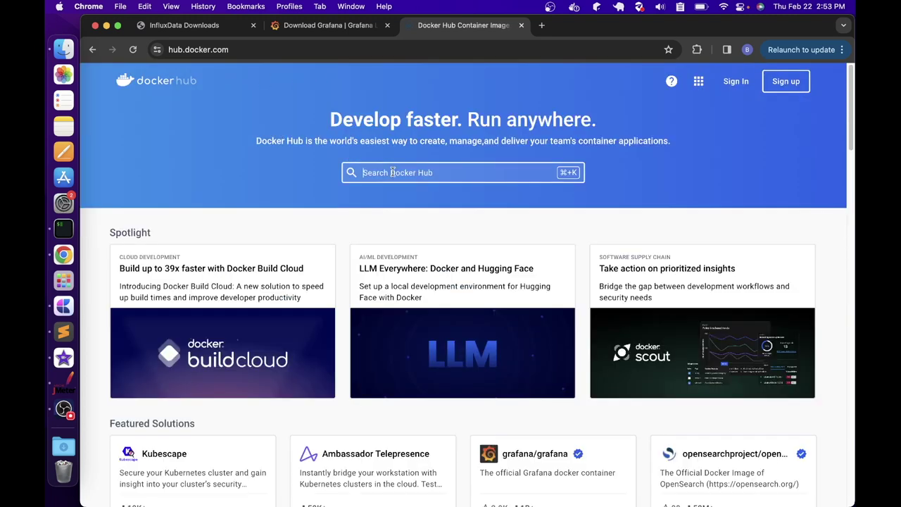
text(grafana)
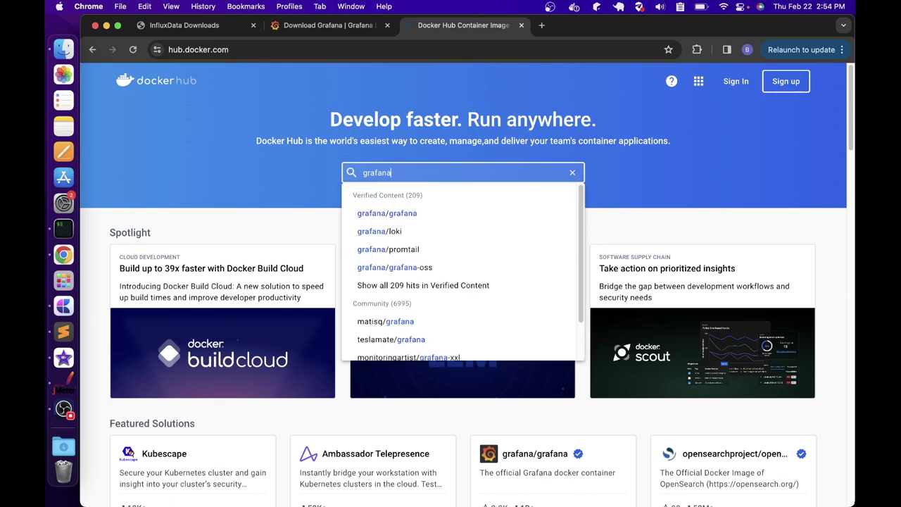
key(Return)
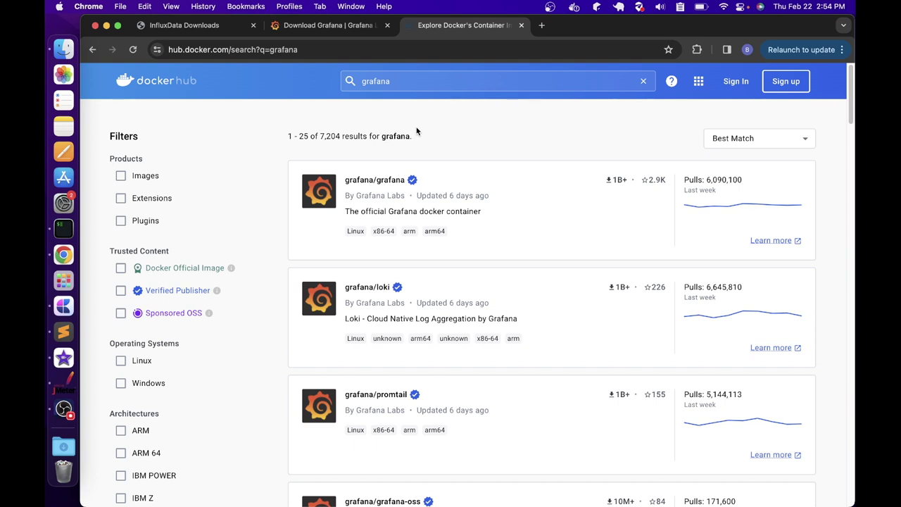
drag(318, 136, 342, 136)
double_click(396, 136)
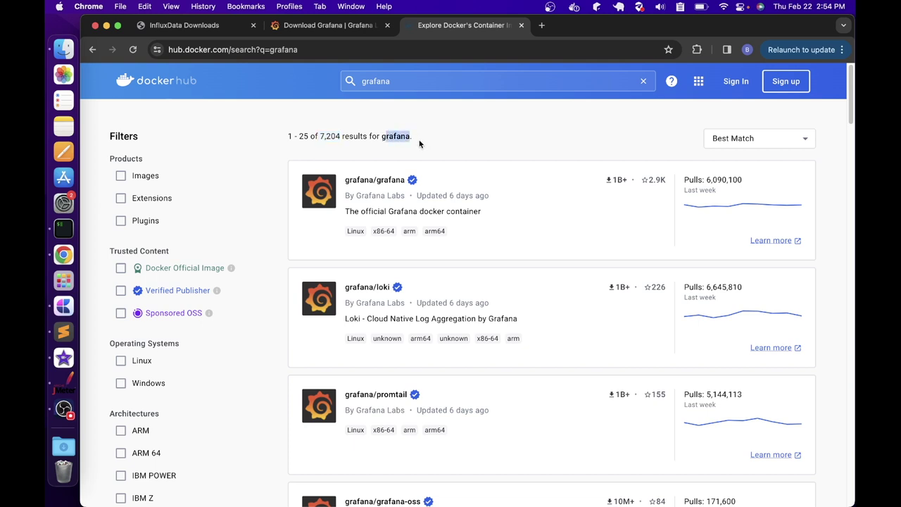
Review the grafana/grafana image's docker run command, then return to the Explore listing
click(364, 192)
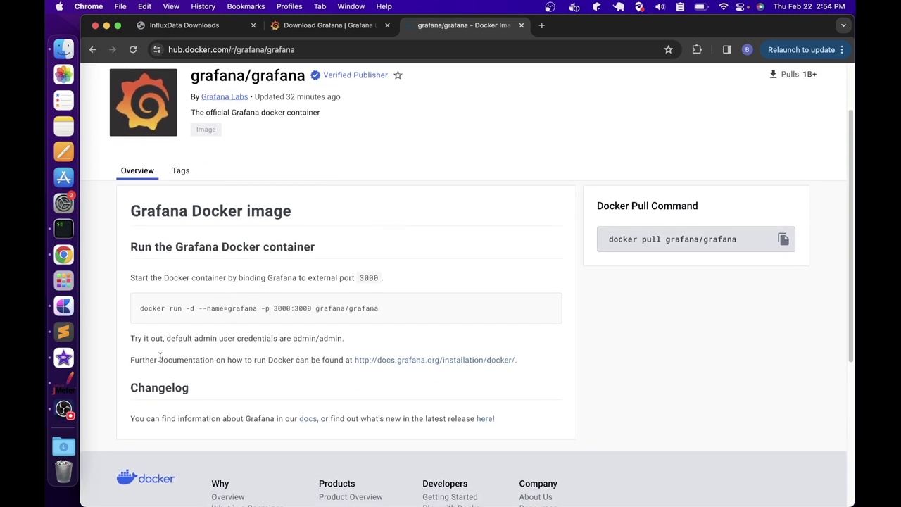
drag(378, 308, 342, 302)
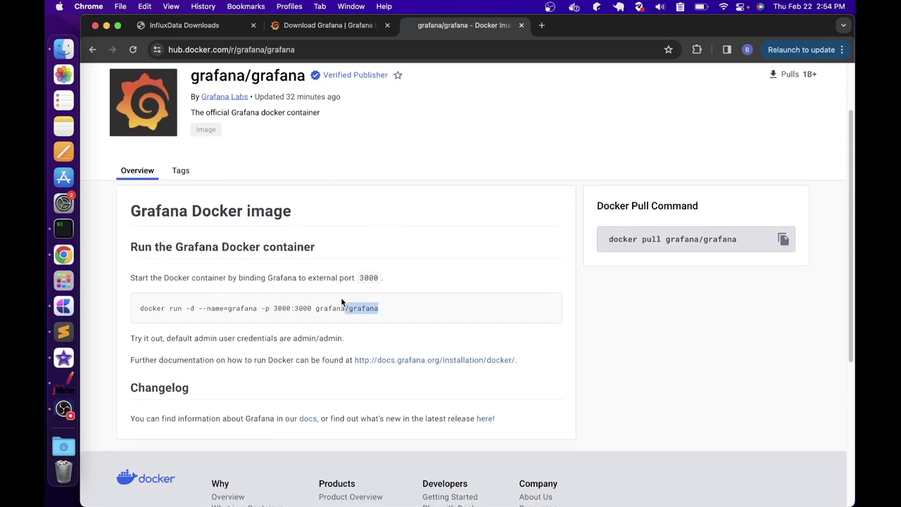
click(144, 80)
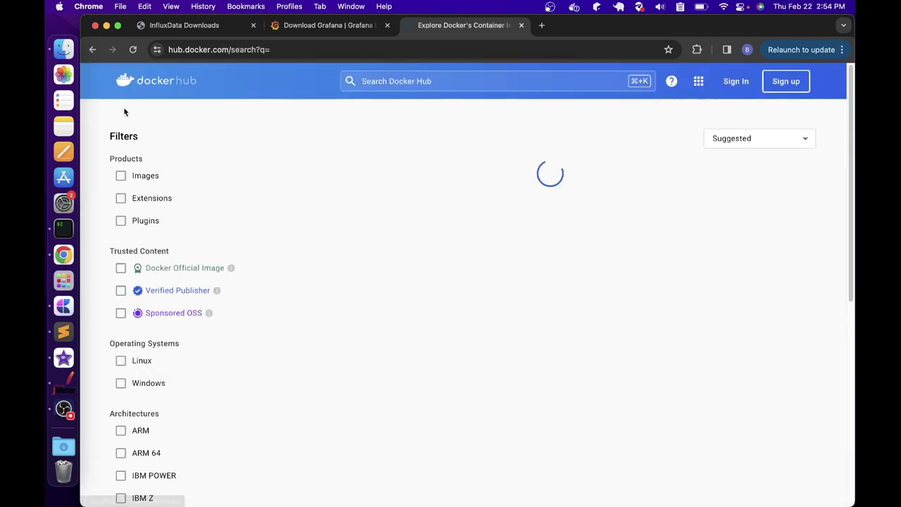
Search Docker Hub for 'jpetstore6' and open the jloisel/jpetstore6 image page
click(396, 79)
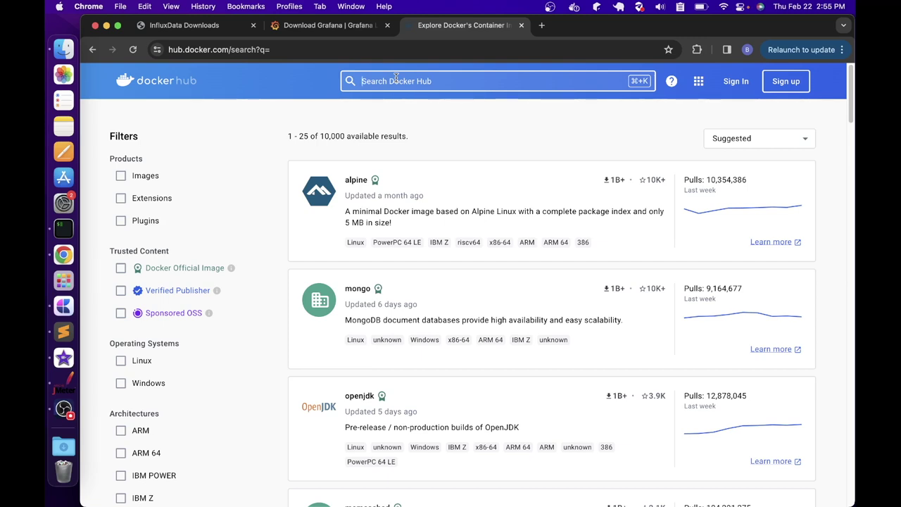
text(j)
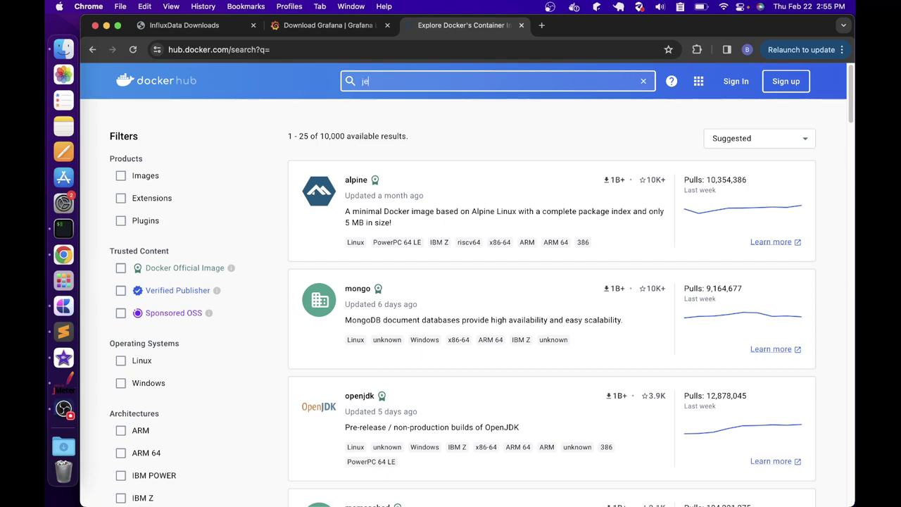
text(petstore6)
key(Return)
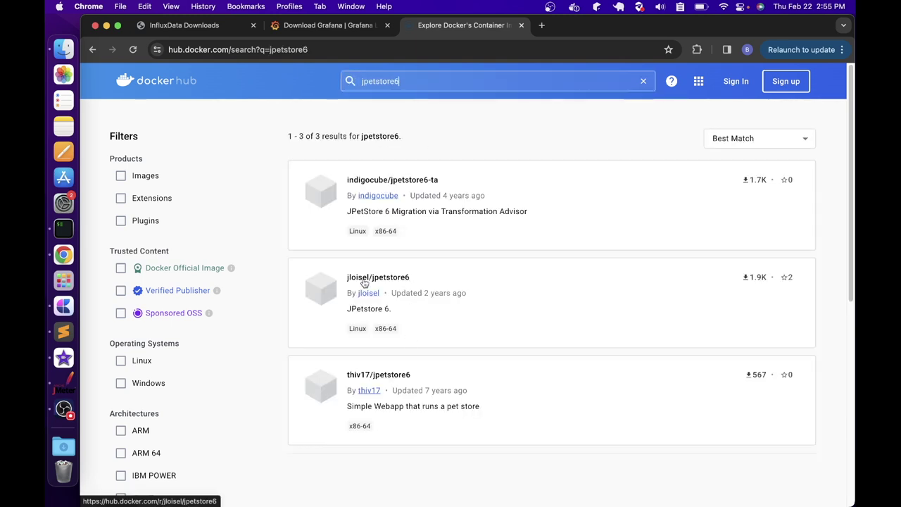
click(363, 283)
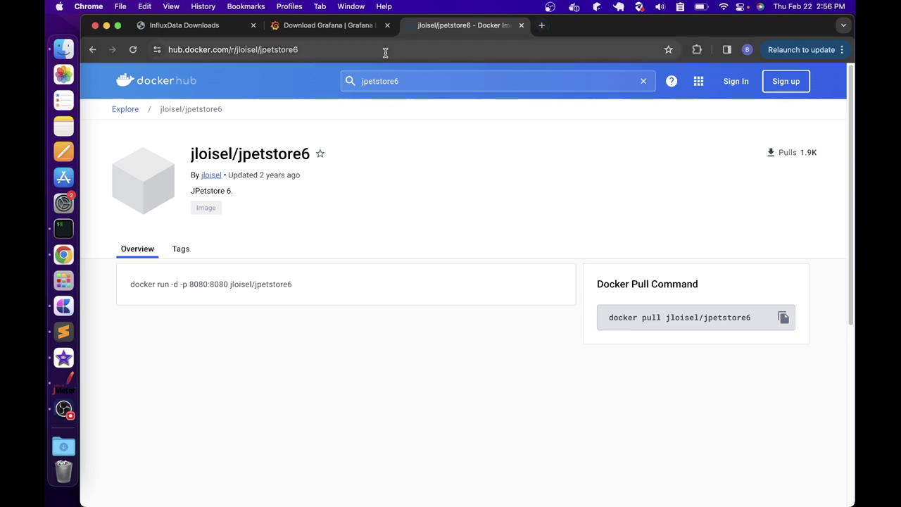
Run docker --version in a cleared iTerm2 terminal, confirming Docker 20.10.24, then return to Chrome
click(64, 225)
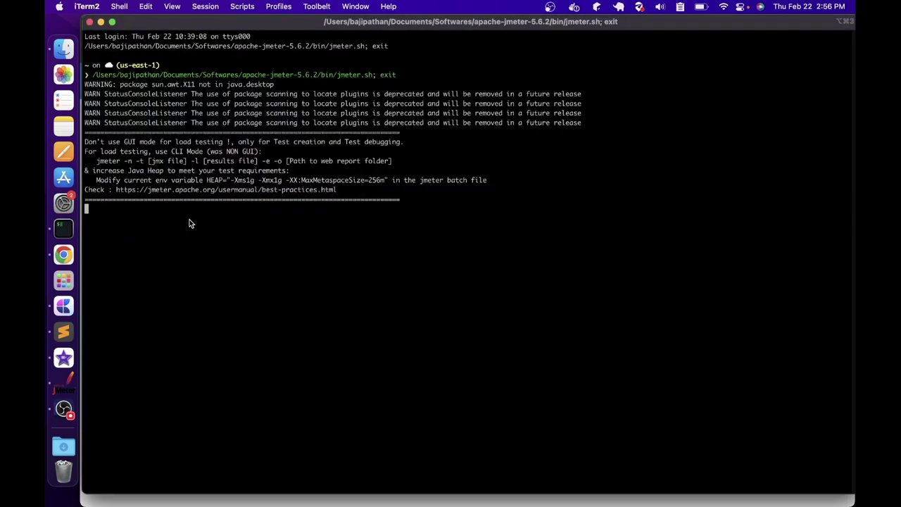
key(ctrl+l)
text(docker )
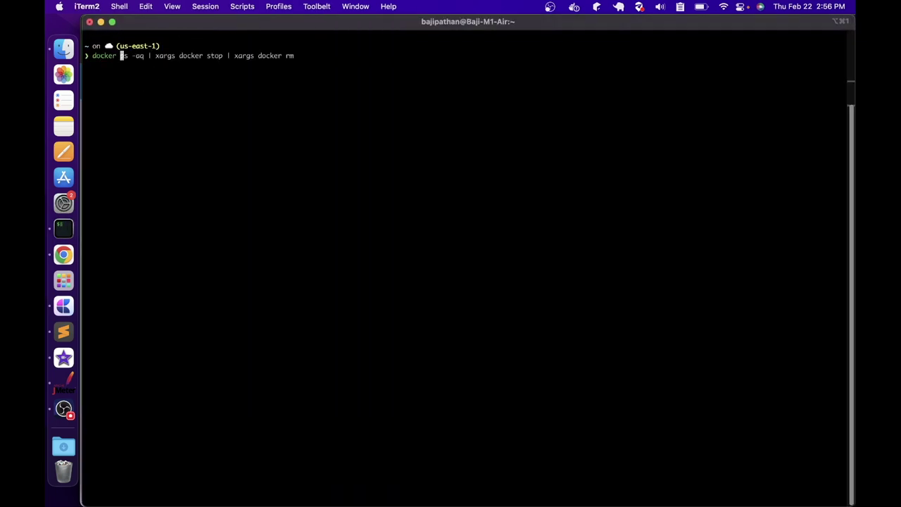
text(--version)
key(Return)
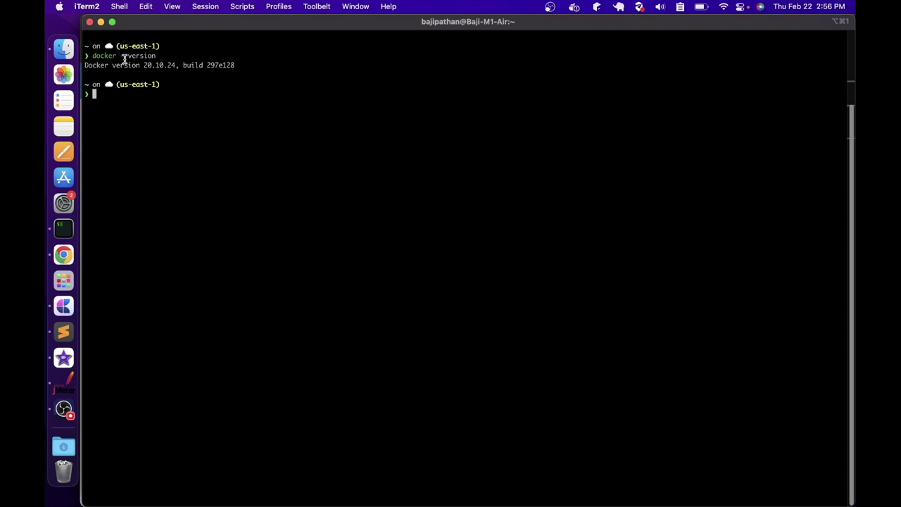
drag(110, 65, 138, 62)
click(168, 62)
click(63, 254)
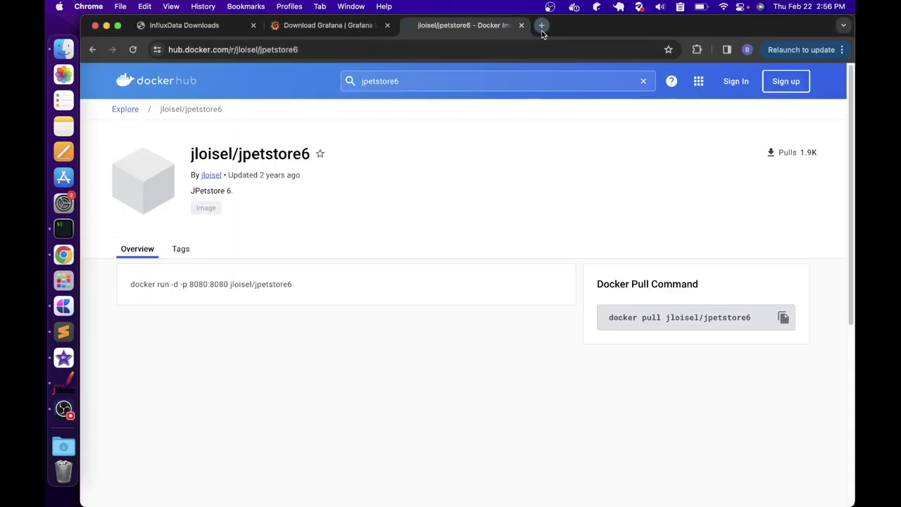
Search the web for 'docker download' in a new tab and open the Get Docker page
click(542, 27)
text(docker download)
key(Return)
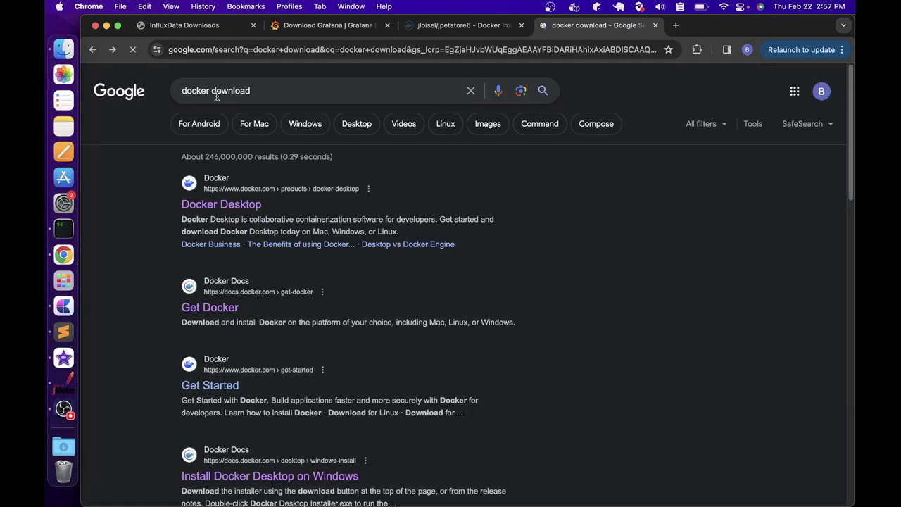
click(218, 307)
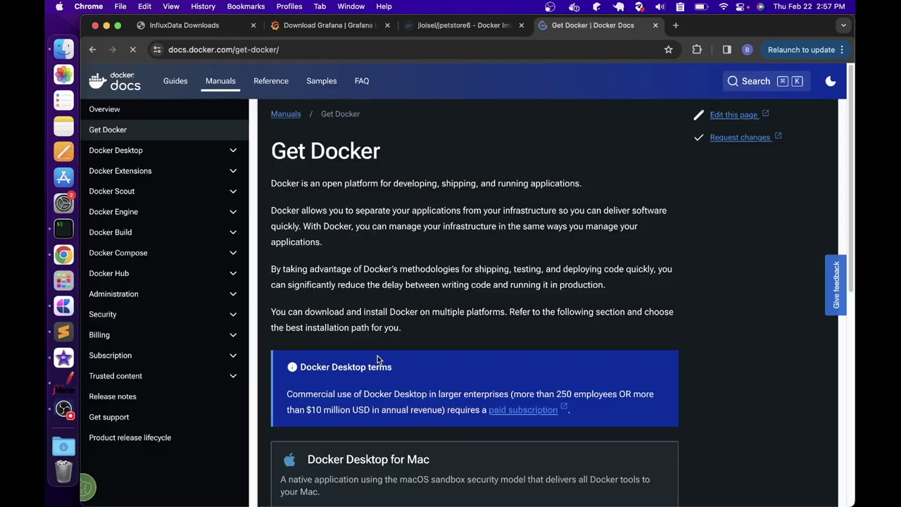
Open the Docker Desktop for Windows install docs, close that tab, and switch to Docker Desktop
scroll(377, 359, down, 5)
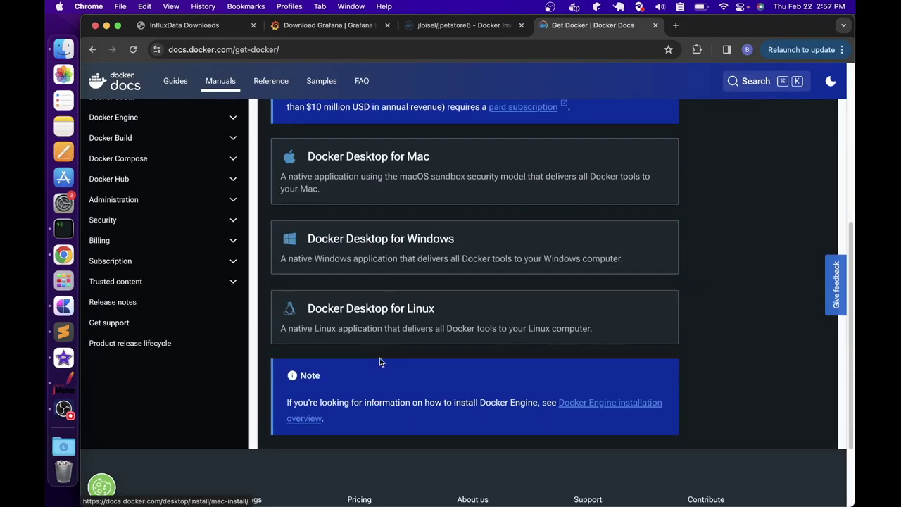
click(404, 245)
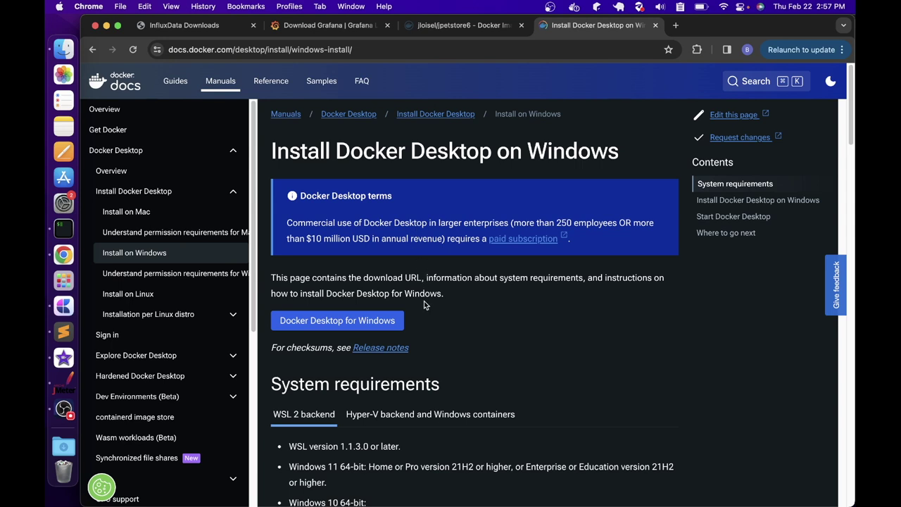
key(super+w)
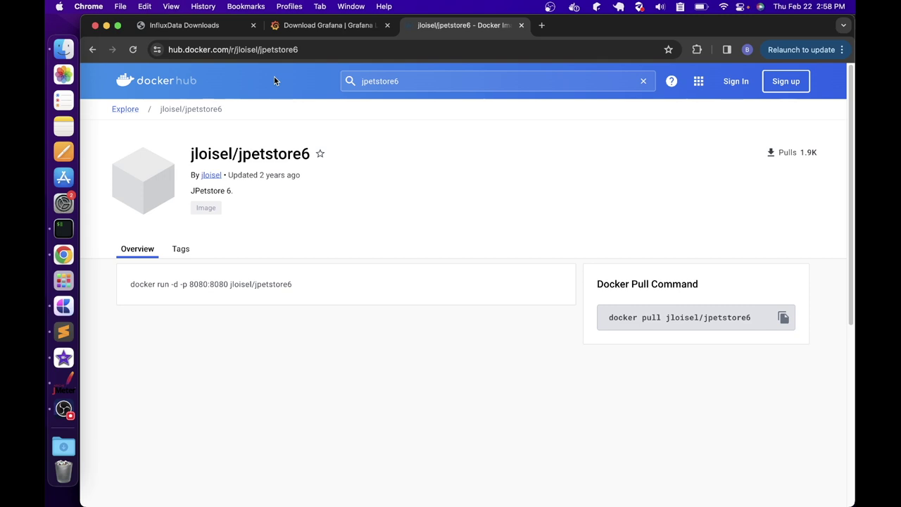
key(super+Tab)
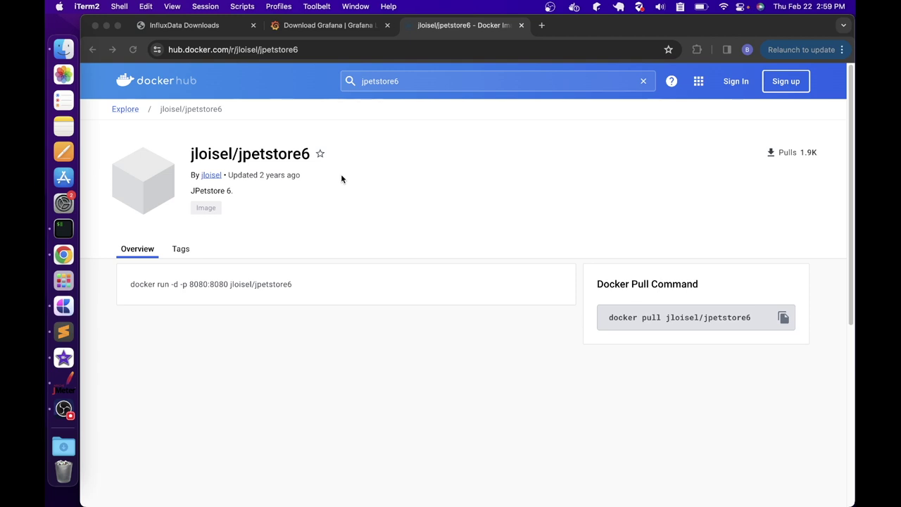
click(574, 6)
click(582, 42)
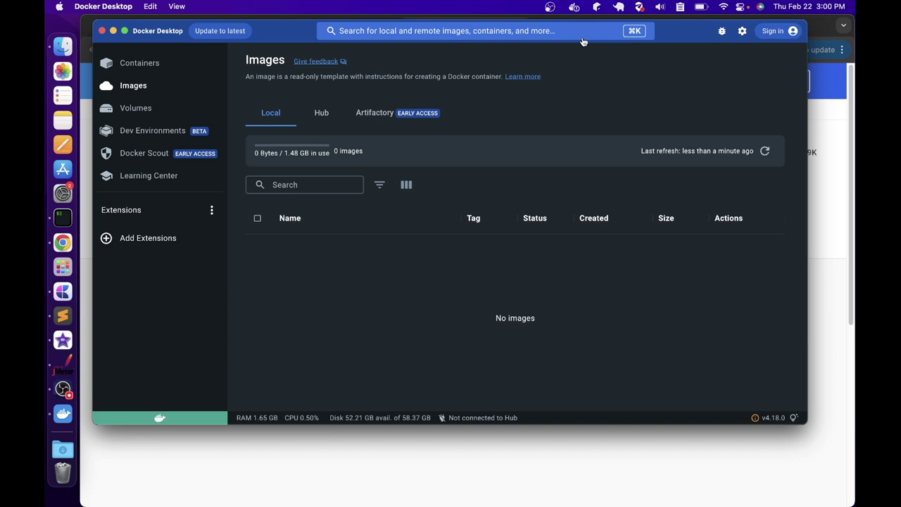
click(113, 30)
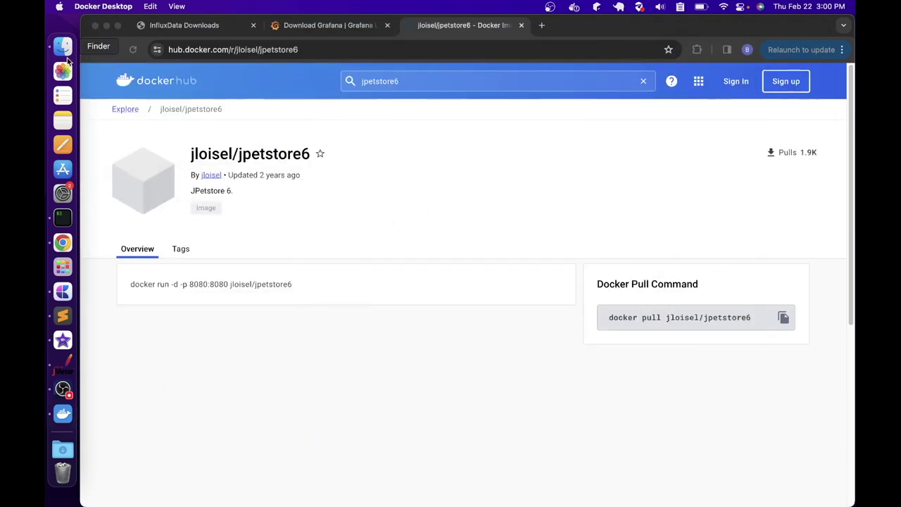
Run a detached jpetstore6 container from jloisel/jpetstore6, publishing port 8080:8080
click(62, 217)
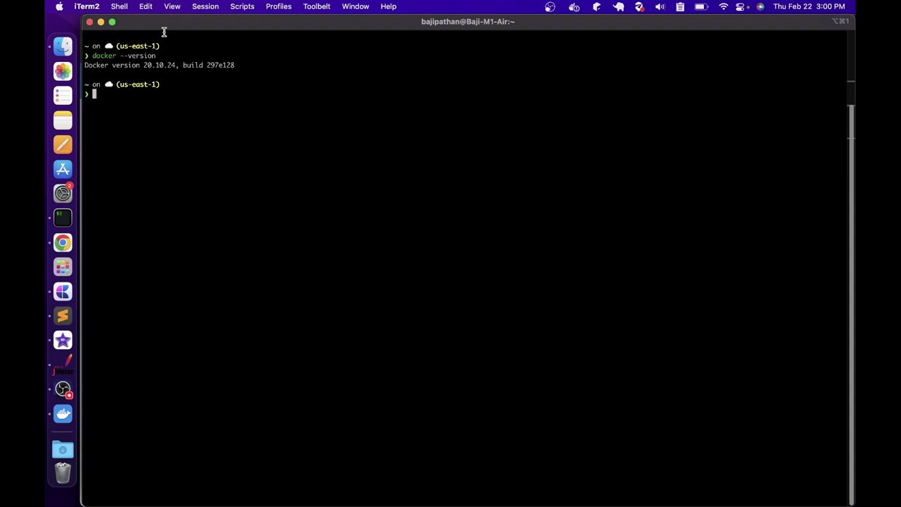
text(docker run)
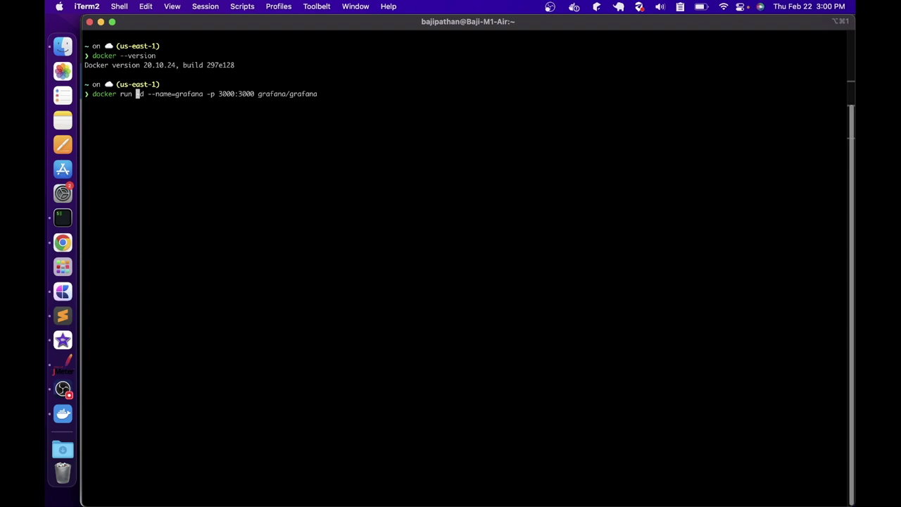
text(-d)
text(--name=jpetstore6)
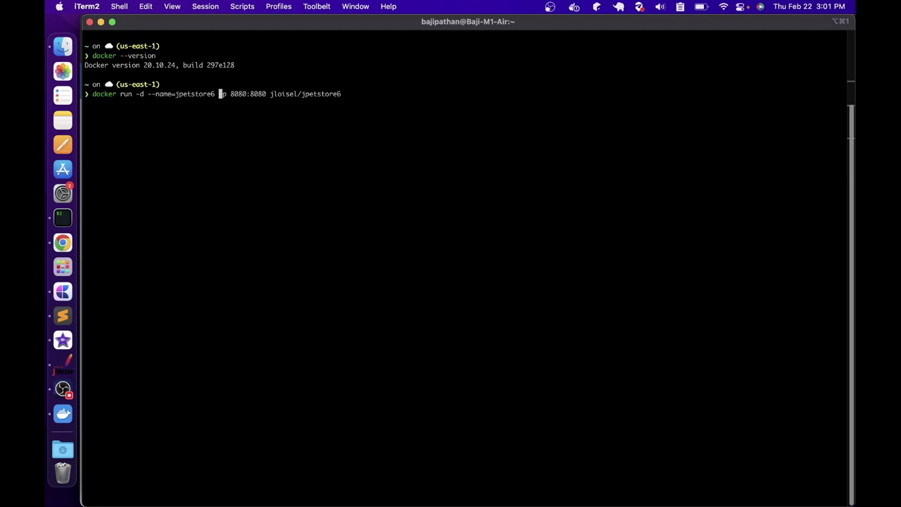
text(-p 8080:8080 jloisel/)
key(Right)
key(Return)
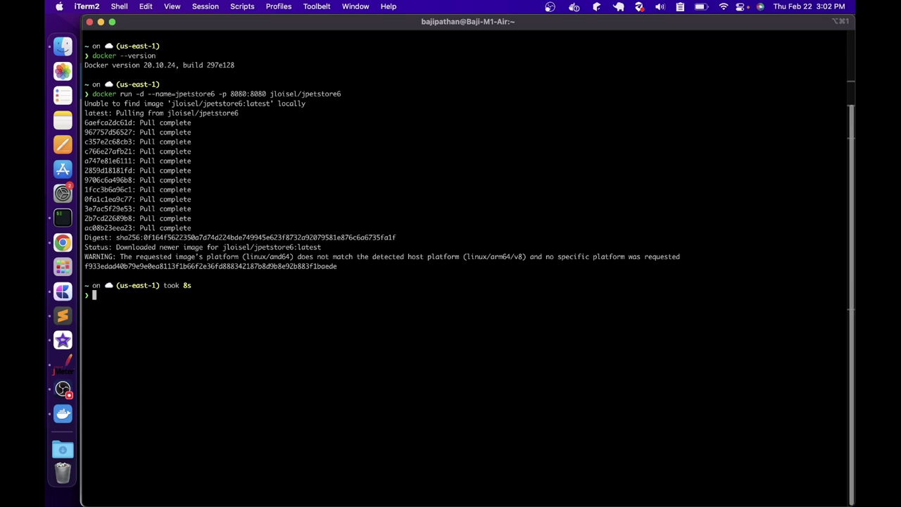
text(docker ps -aq | xargs docker stop | xargs docker rm)
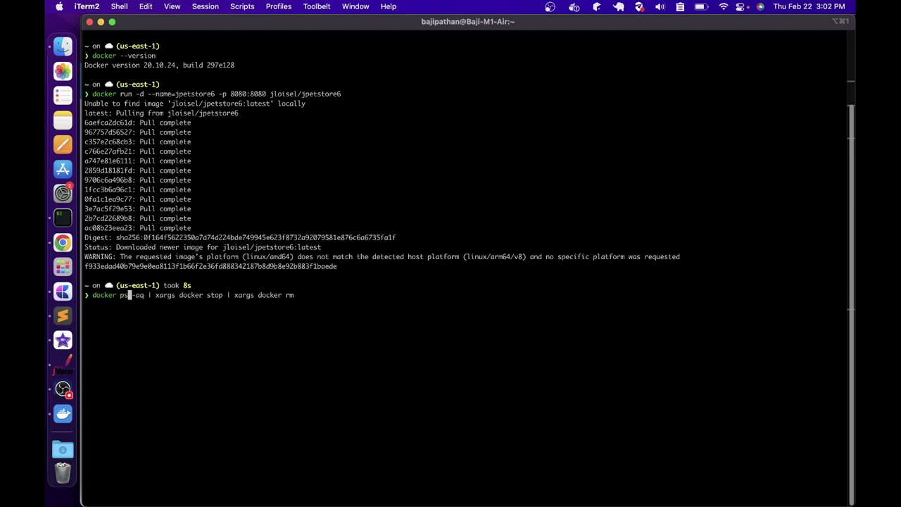
Run docker ps and highlight the jpetstore6 container ID and its uptime status
key(BackSpace)
key(Return)
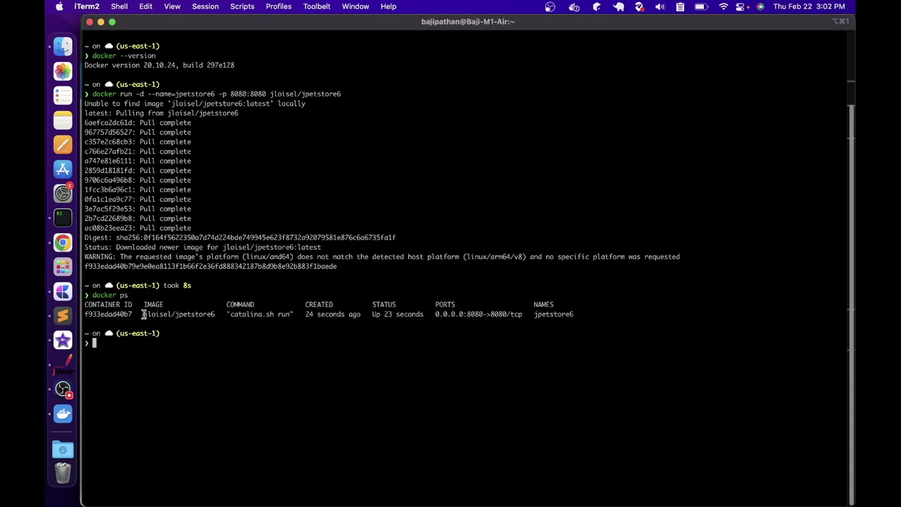
drag(132, 314, 213, 314)
drag(372, 314, 582, 317)
click(584, 318)
List all containers with docker ps -a, then only their IDs with docker ps -q
text(docker ps -aq | xargs docker stop | xargs docker rm)
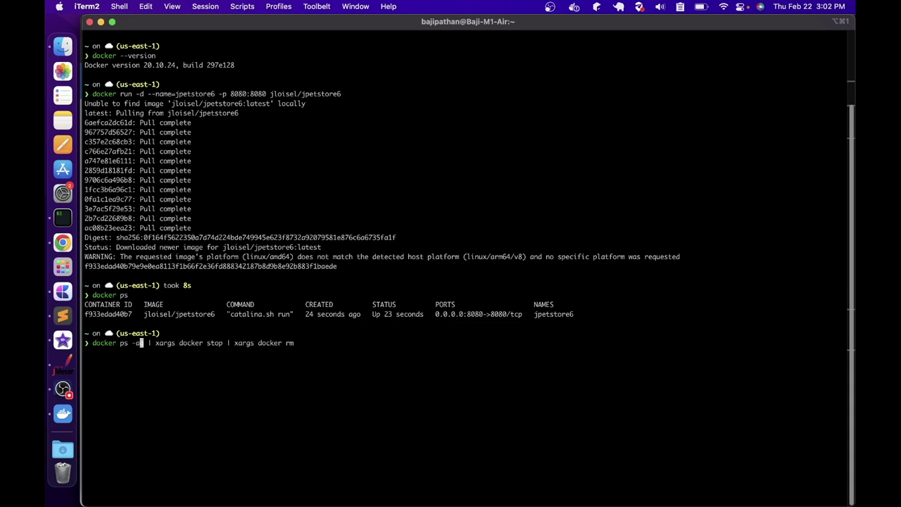
key(Return)
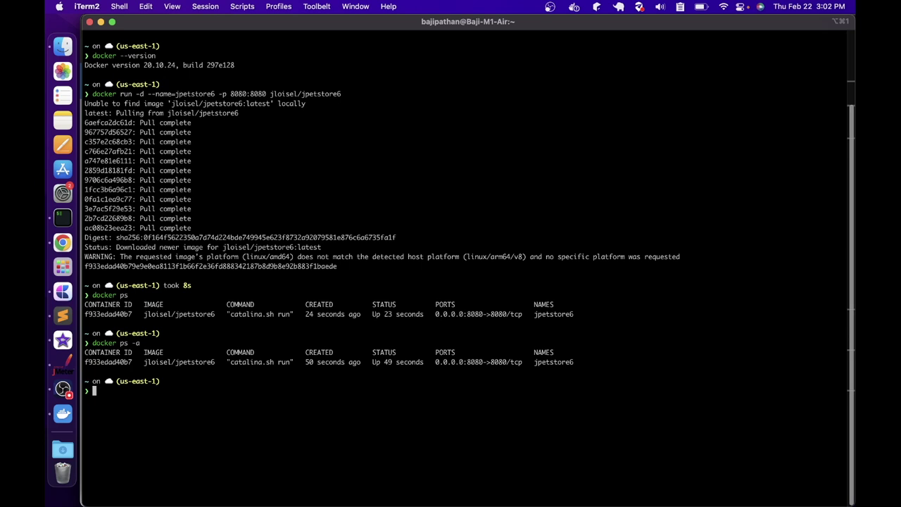
text(docker ps -q)
key(Return)
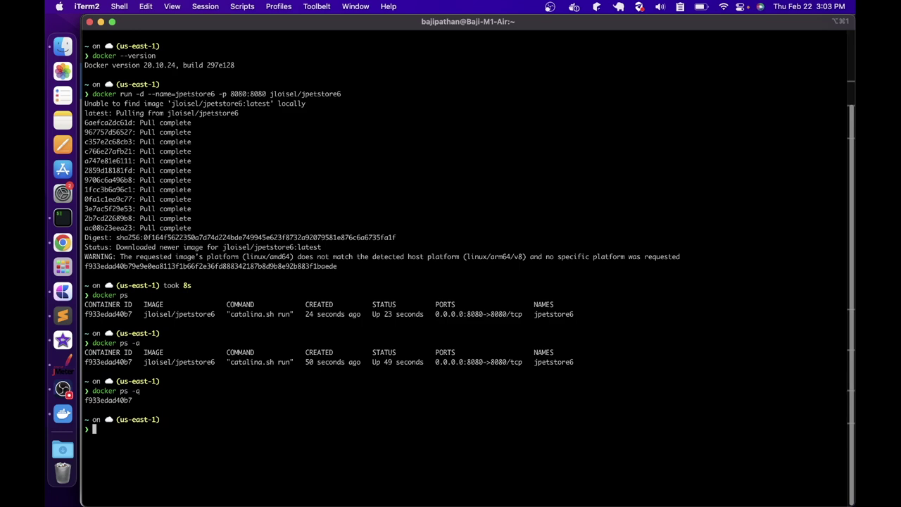
right_click(63, 242)
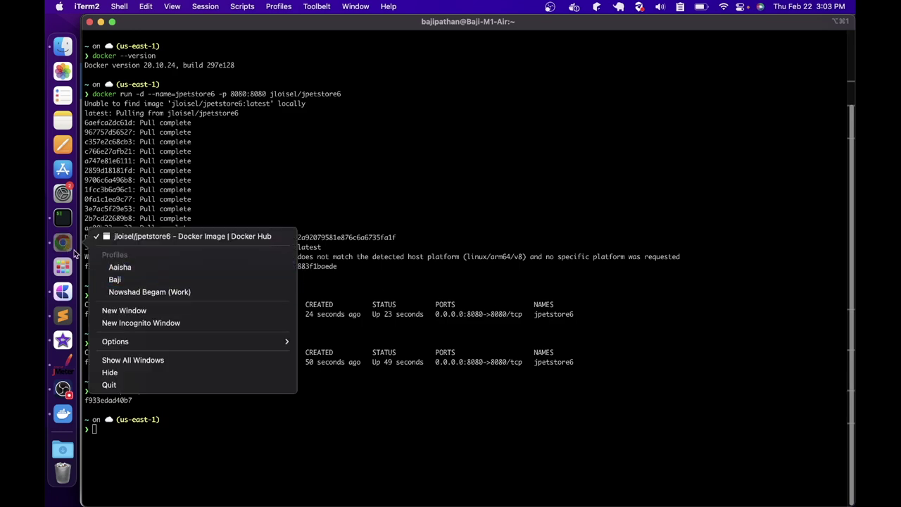
click(138, 239)
click(539, 24)
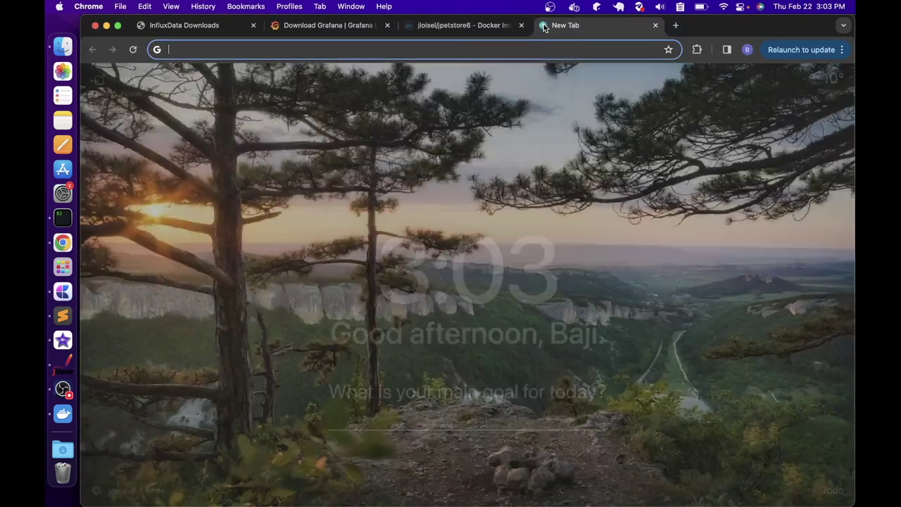
text(http://local)
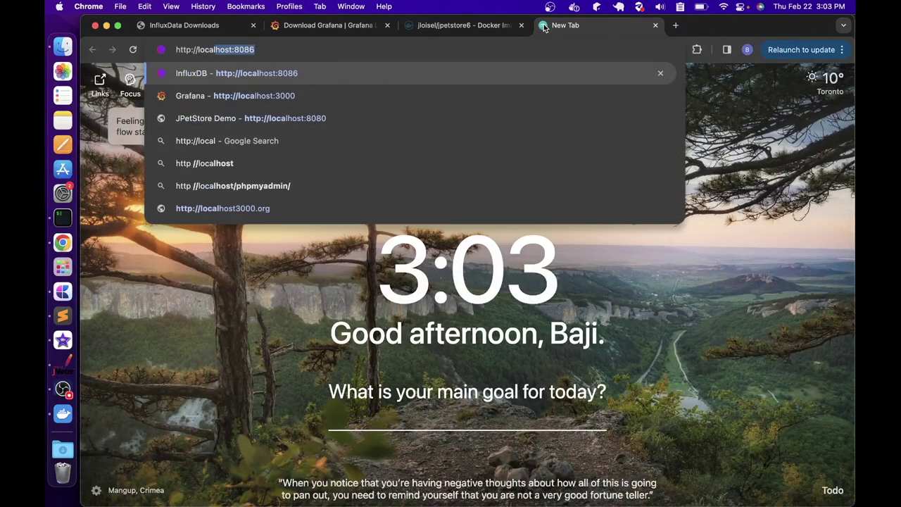
text(host:)
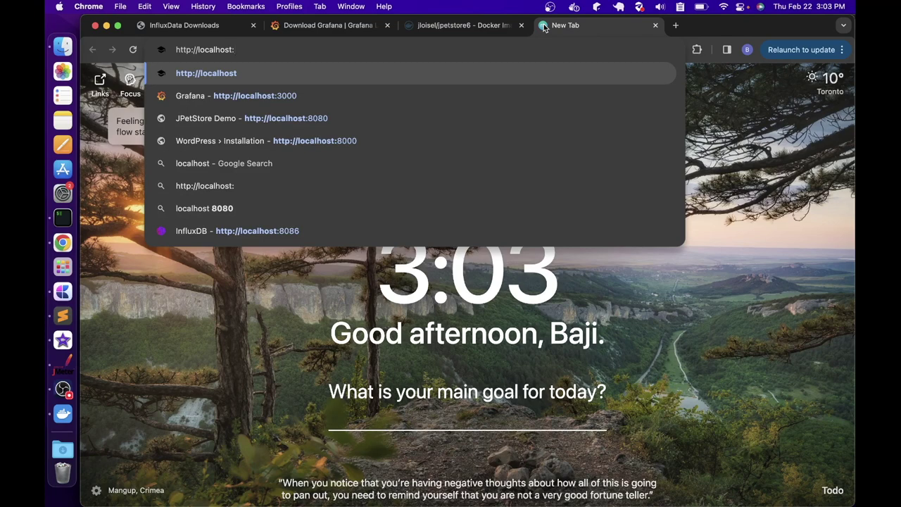
text(8080)
key(Return)
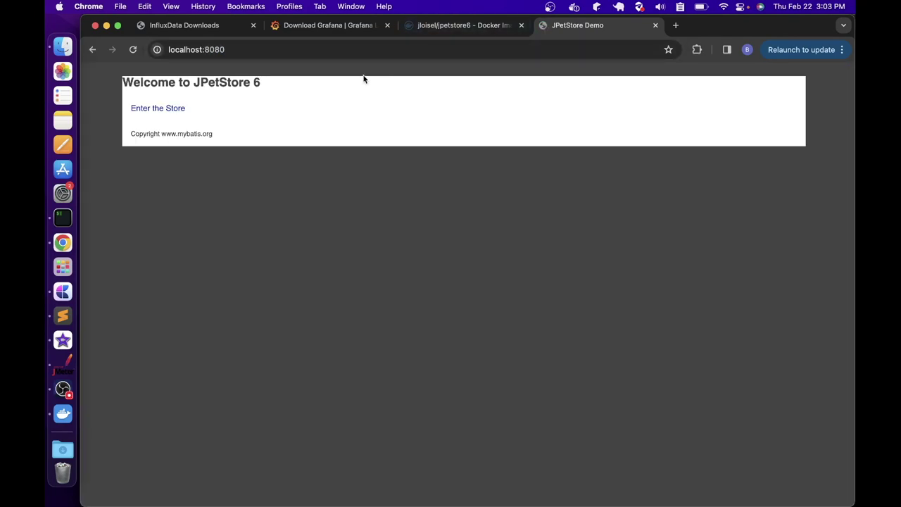
Enter the JPetStore catalog, browse Fish products, then close the demo tab
click(166, 109)
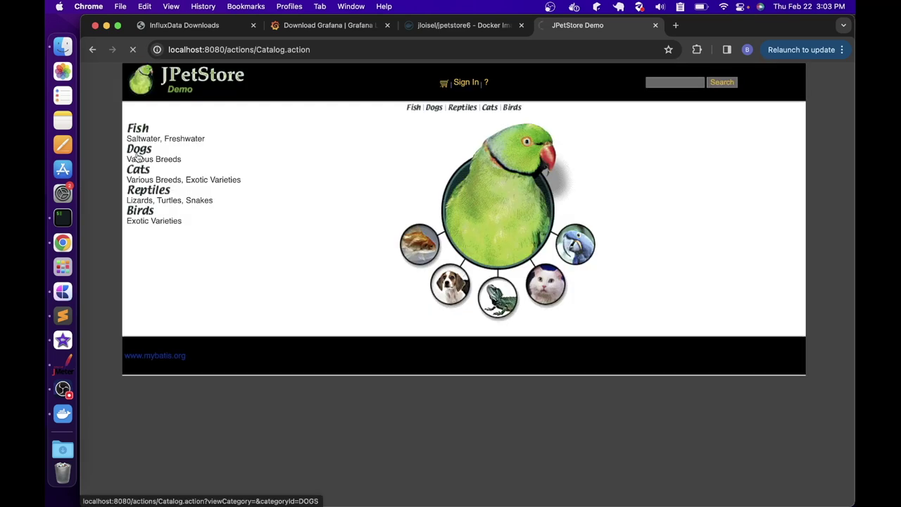
click(141, 135)
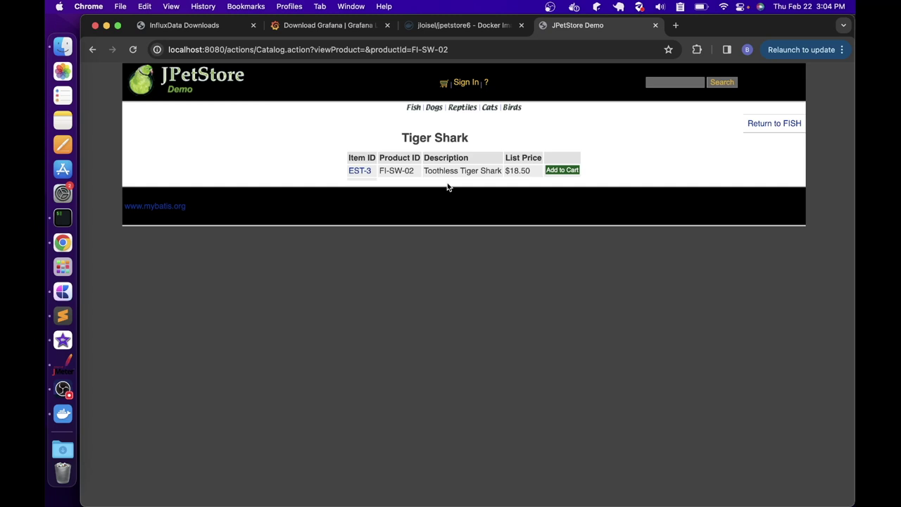
click(656, 26)
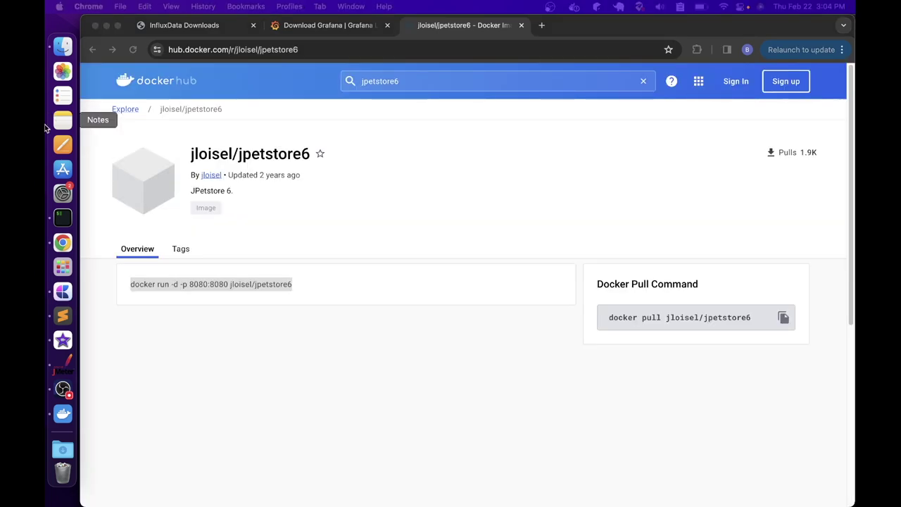
click(73, 220)
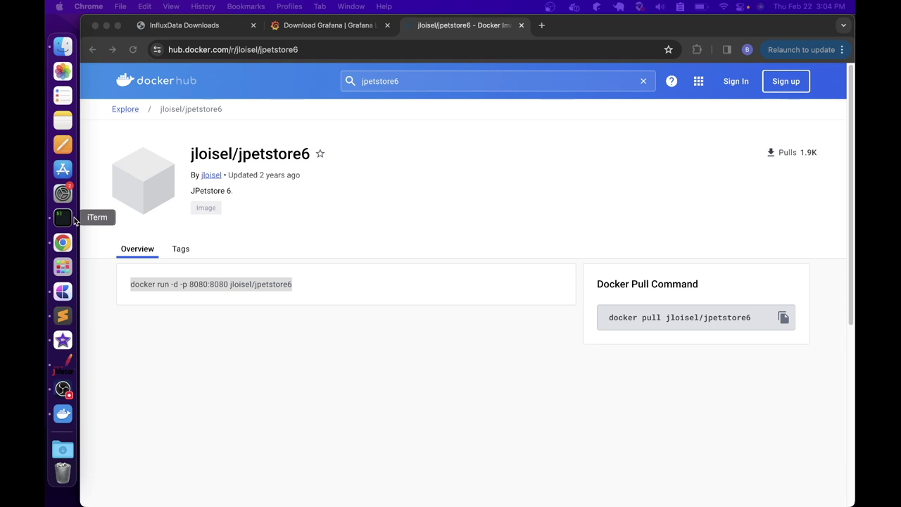
Clear the terminal and start a detached influxdb container publishing port 8086
click(60, 215)
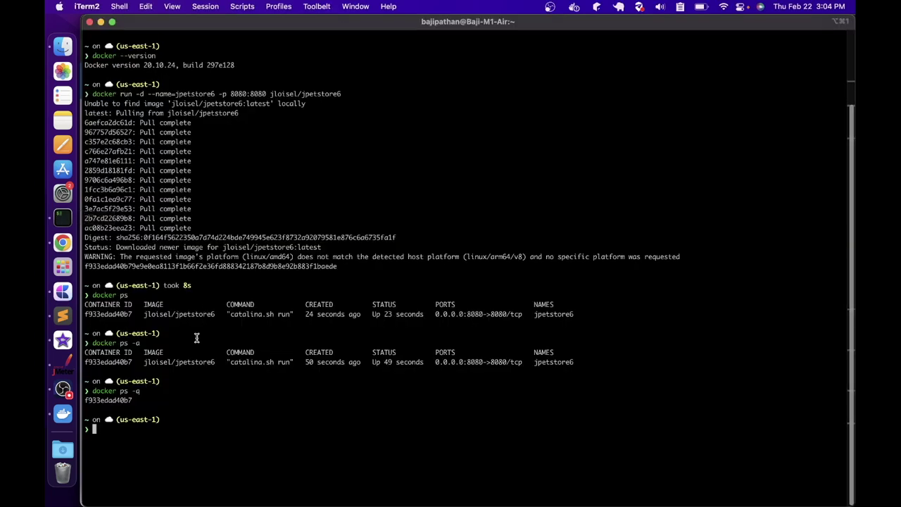
text(c=ear)
key(Return)
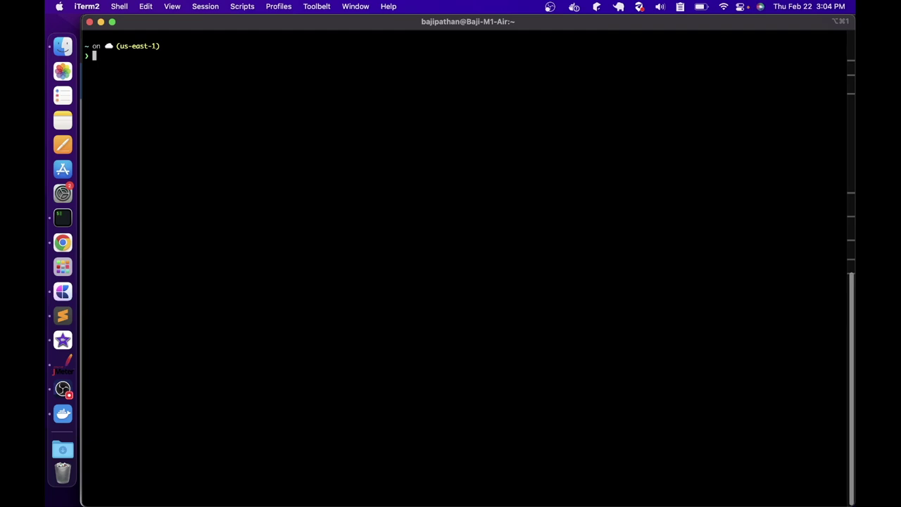
text(docker run -d)
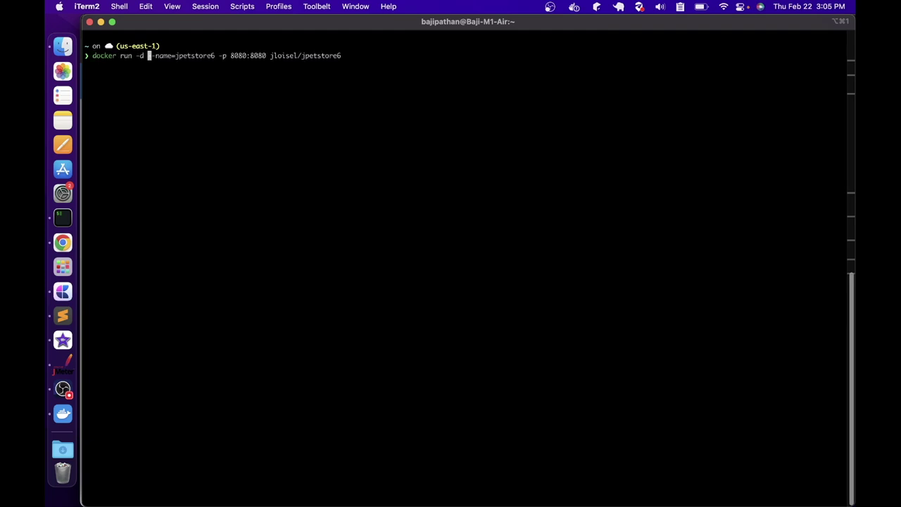
text(  --name=)
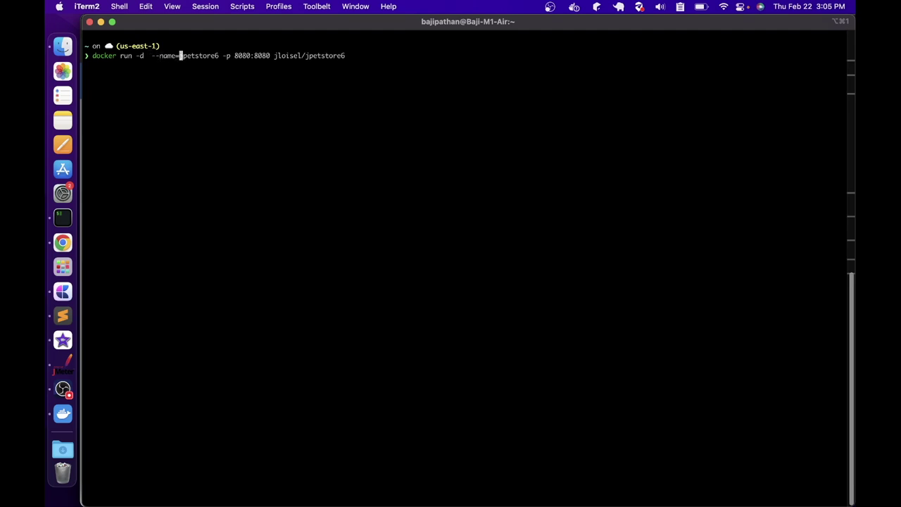
text(influx)
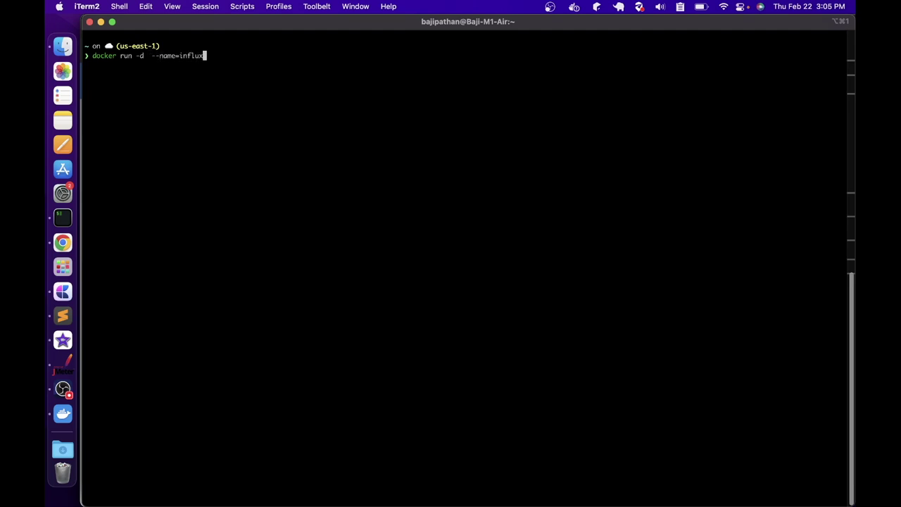
text(bb)
key(Up)
key(Right)
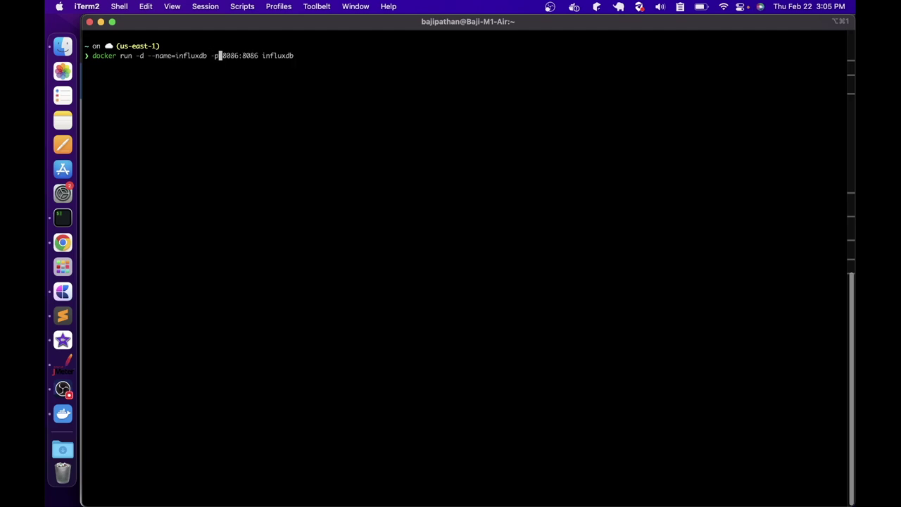
key(Right)
key(Right)
key(Right)
key(Right)
key(Right)
key(Right)
key(Right)
key(Right)
key(Right)
key(Right)
key(Right)
key(Right)
key(Right)
key(Right)
key(Right)
key(Right)
key(Right)
key(Right)
key(Right)
key(Return)
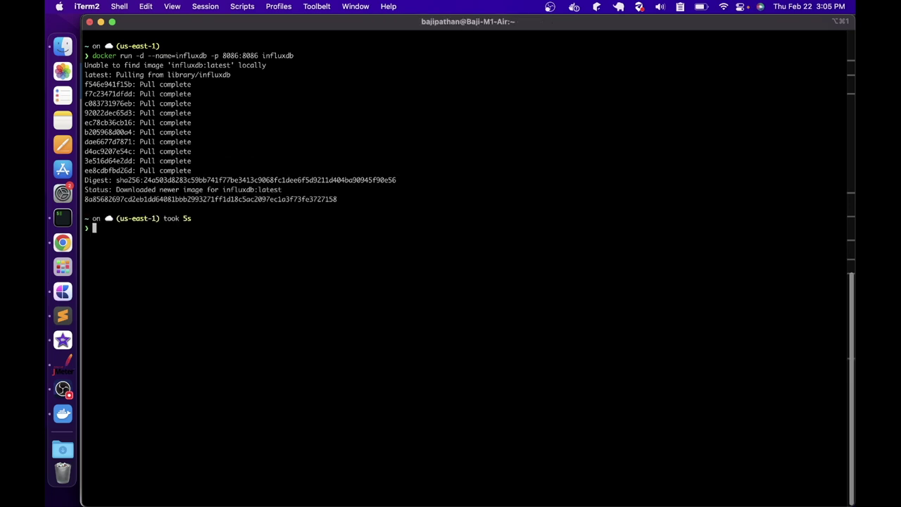
Run docker ps to confirm influxdb is running beside jpetstore6
text(docker ps)
key(Return)
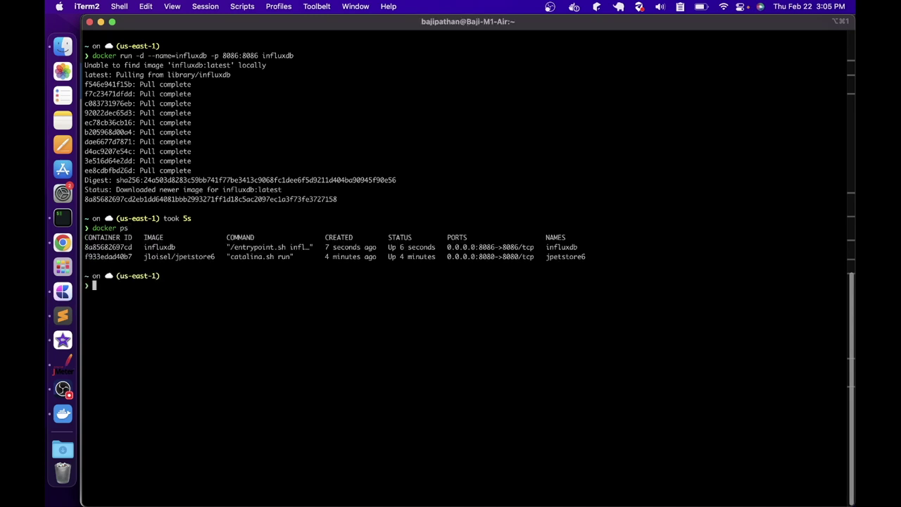
drag(547, 256, 569, 249)
click(554, 240)
click(63, 242)
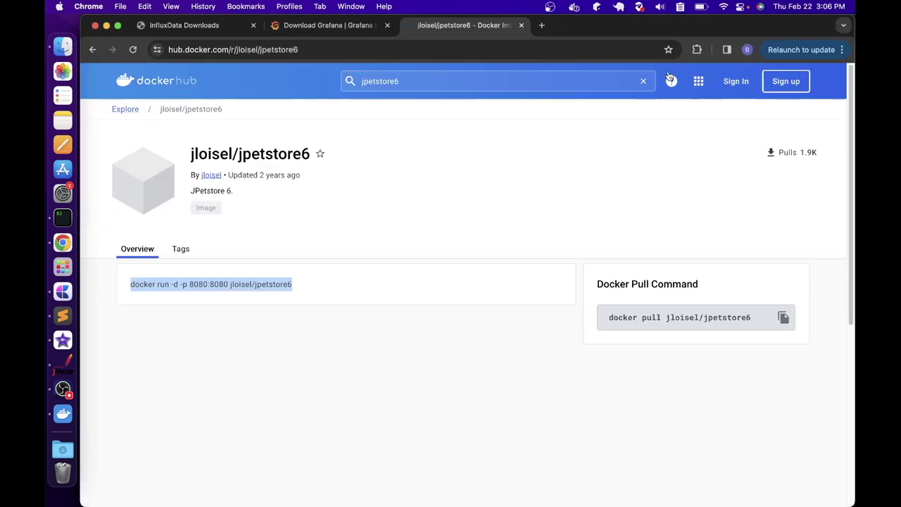
click(539, 25)
text(http)
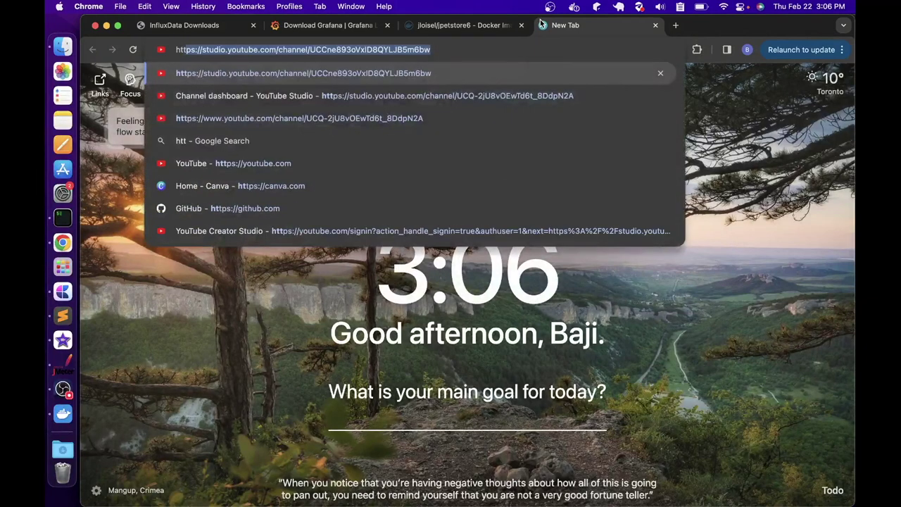
text(://localhost:80)
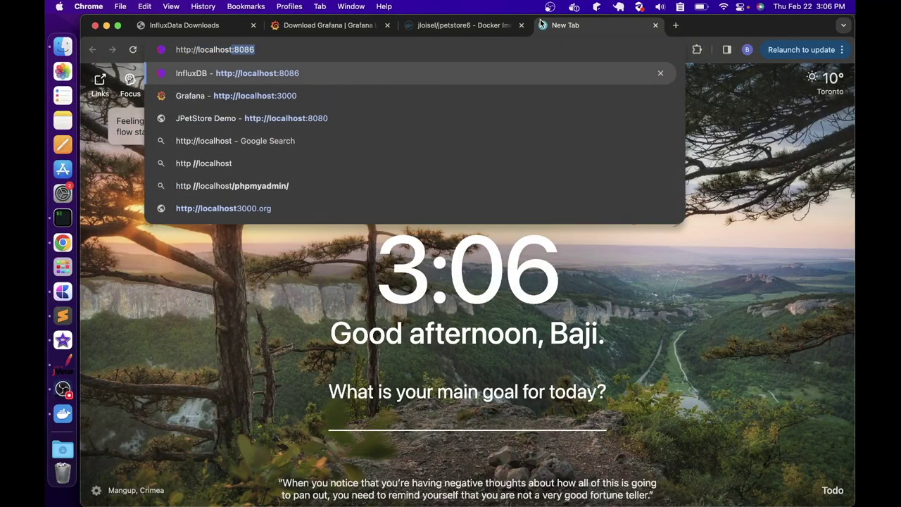
text(86)
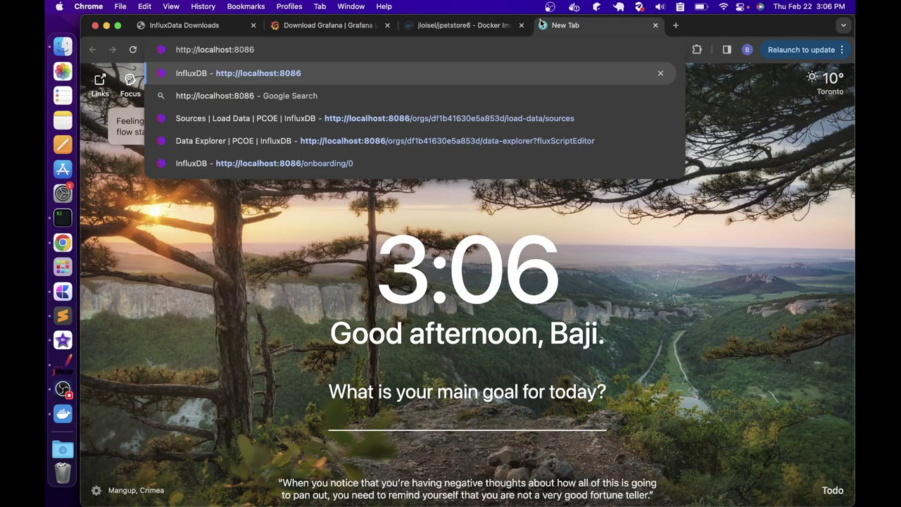
key(Return)
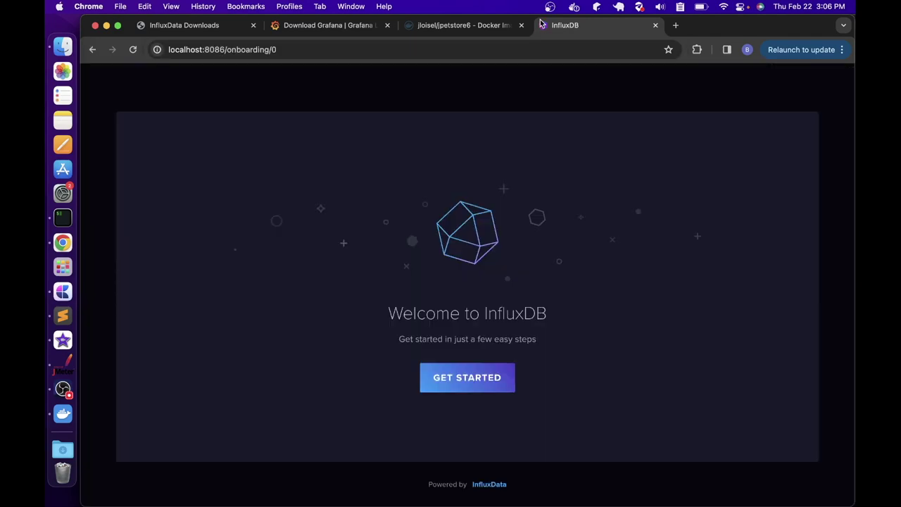
click(485, 384)
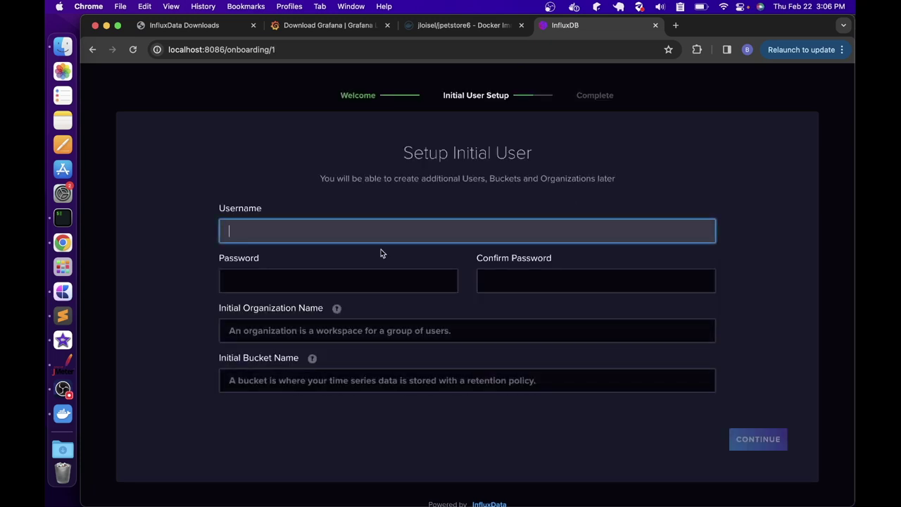
Enter a username and password, organization PCOE and bucket jmeter, and continue
text(perftest)
key(Tab)
key(super+v)
key(super+a)
text(perftest123)
key(Tab)
text(perftest123)
key(Tab)
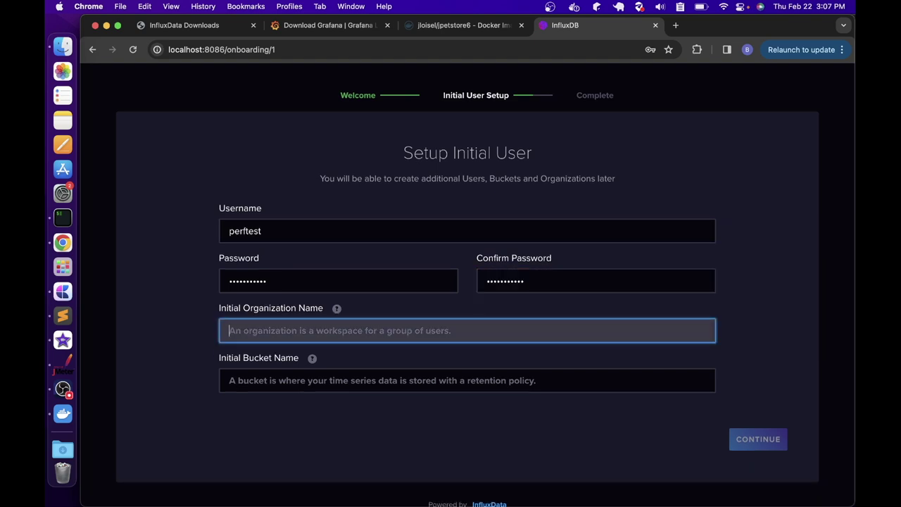
text(PCOE)
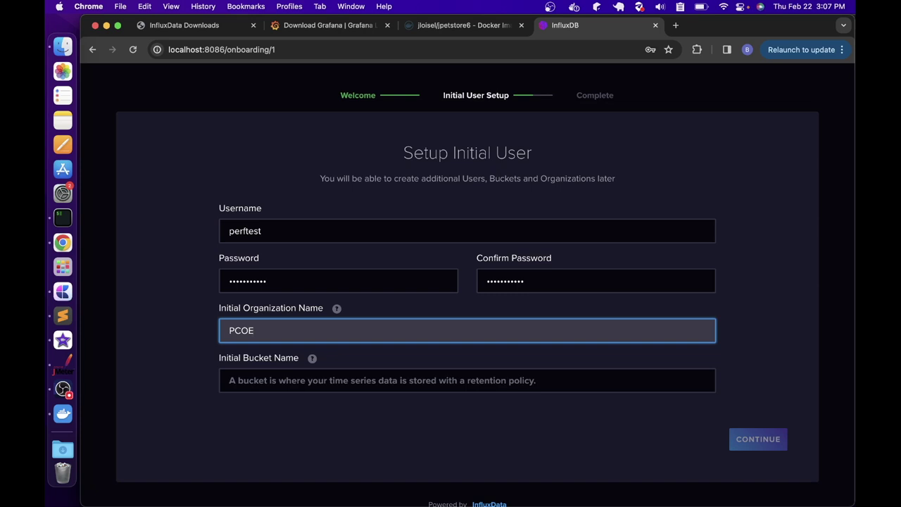
key(Tab)
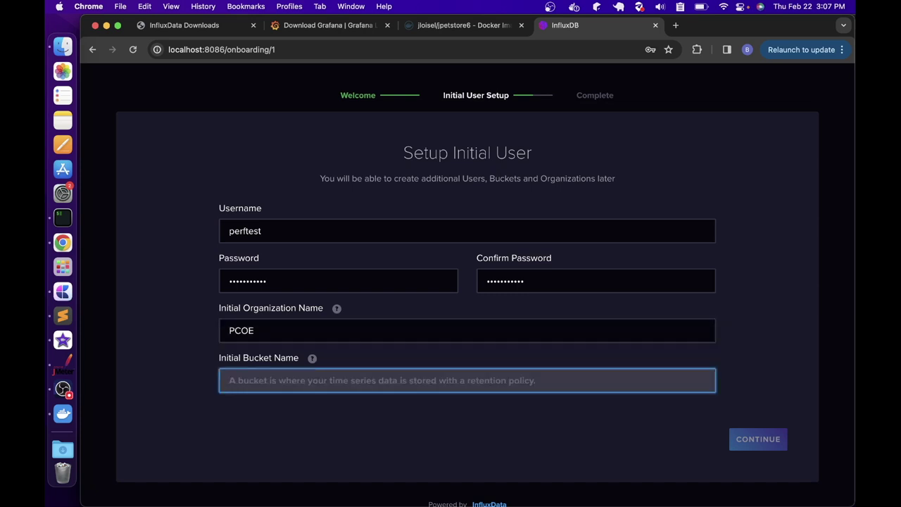
text(jmeter)
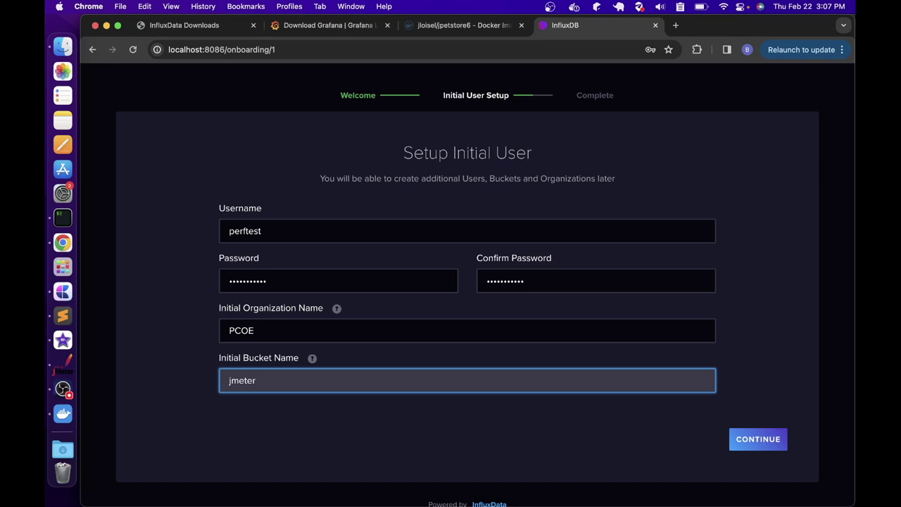
click(746, 437)
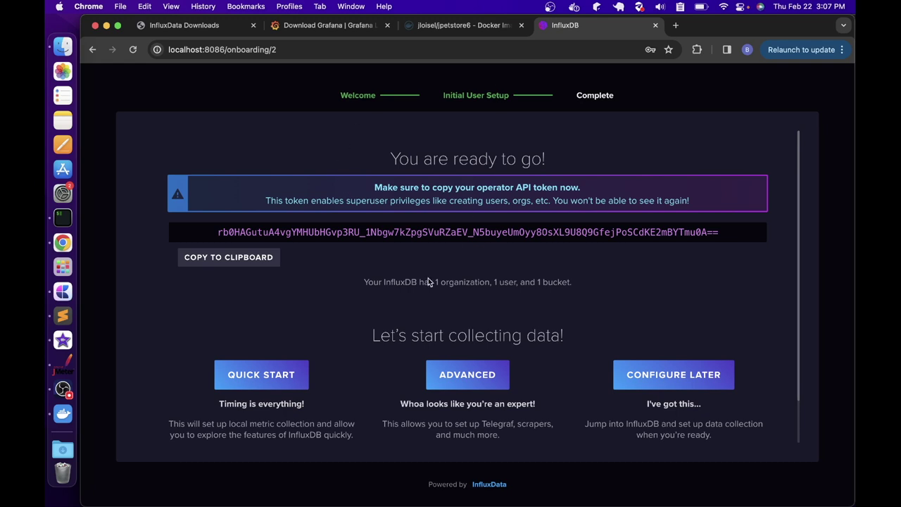
Go to Load Data > API Tokens and start generating an All Access token
click(277, 384)
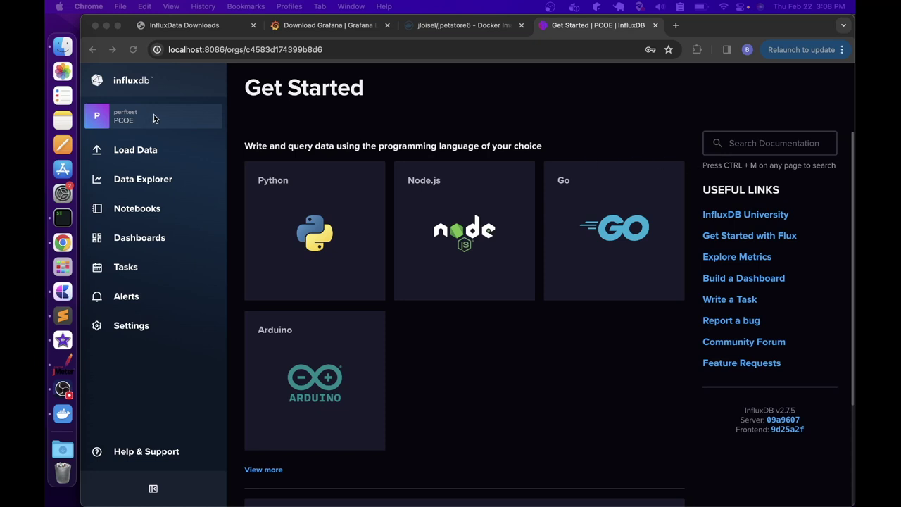
click(121, 150)
click(130, 252)
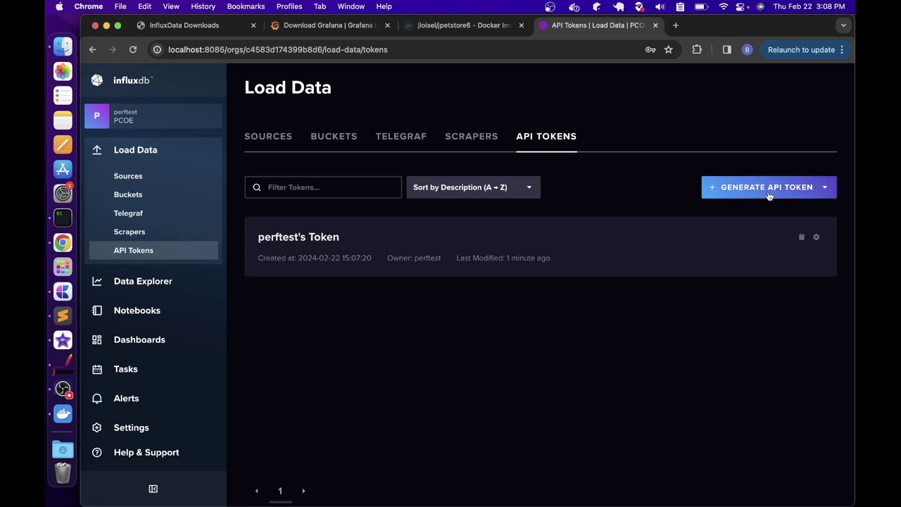
click(818, 189)
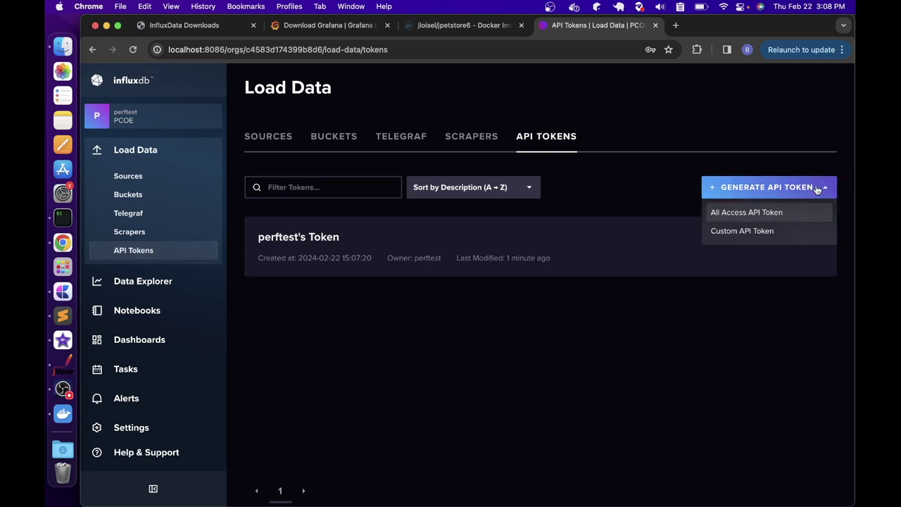
click(725, 215)
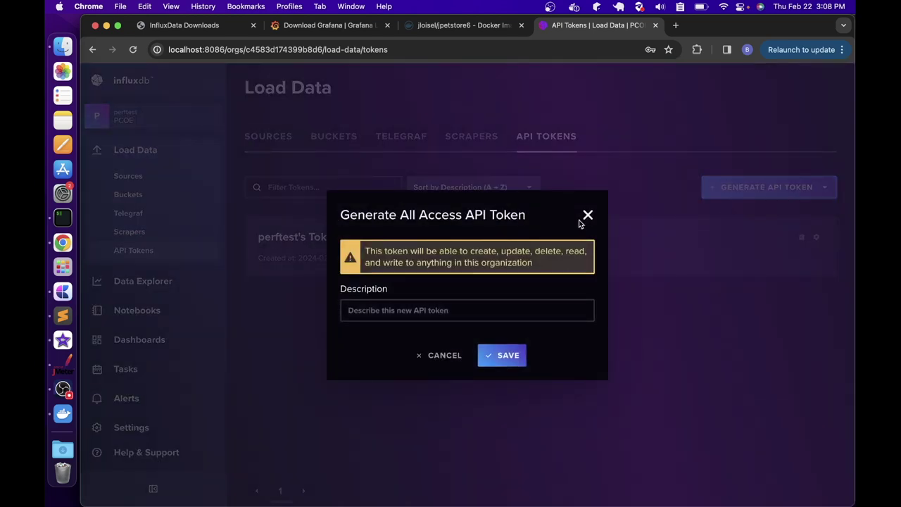
Save the token as jmeter-integration-token, copy its value and close the dialog
click(389, 309)
text(jmeter-integration-token)
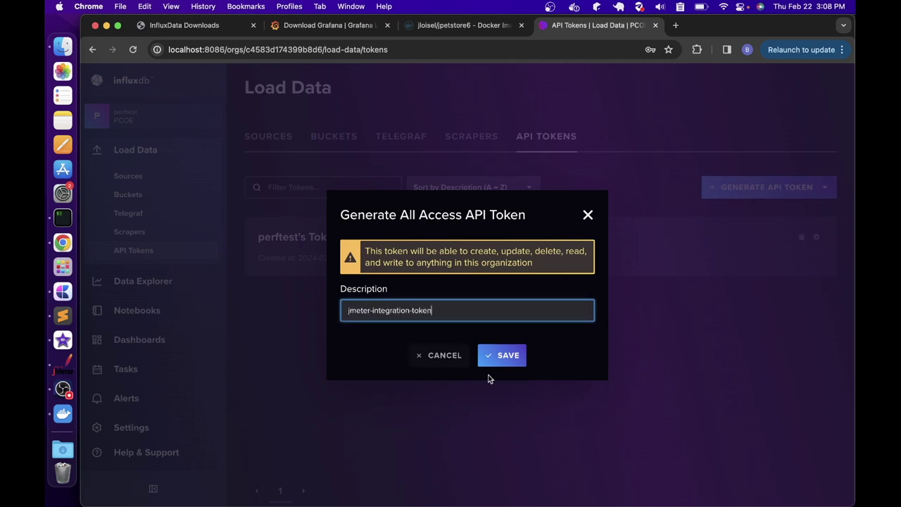
click(501, 356)
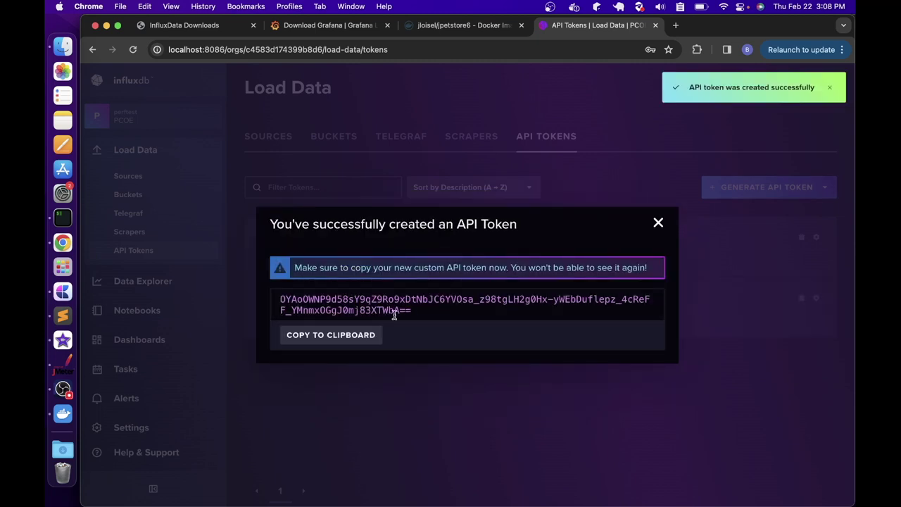
drag(416, 311, 280, 301)
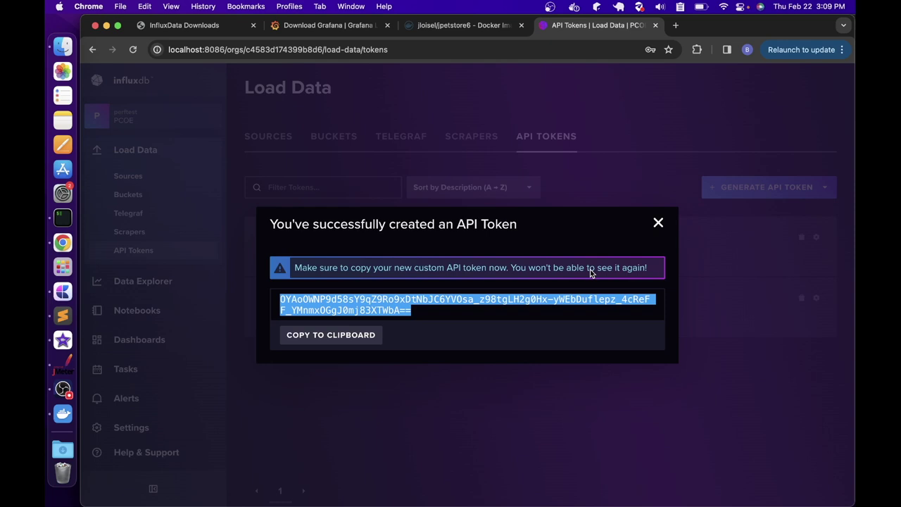
click(659, 226)
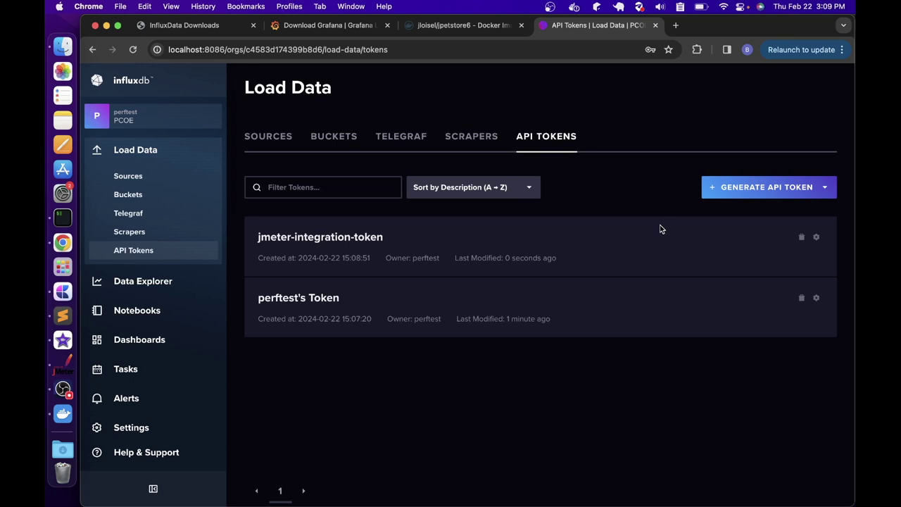
Add a Backend Listener under the Thread Group in JMeter
click(64, 365)
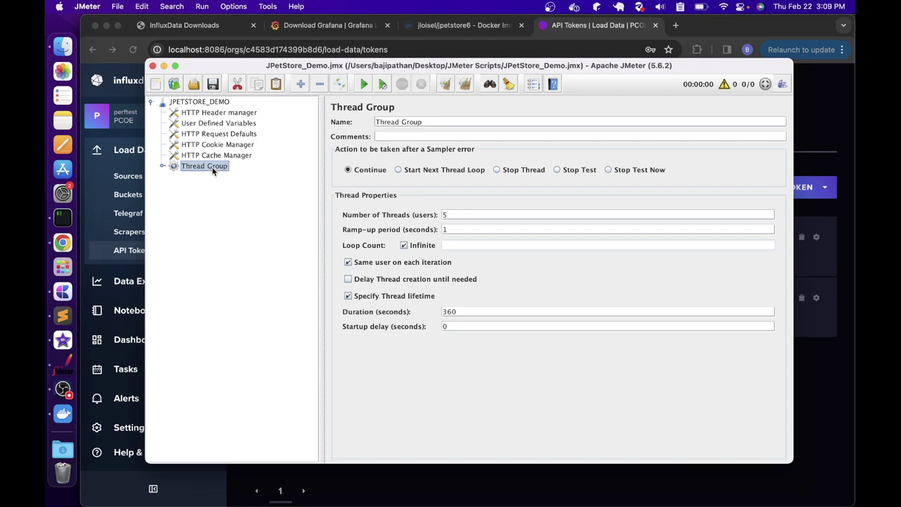
right_click(212, 167)
mouse_move(289, 176)
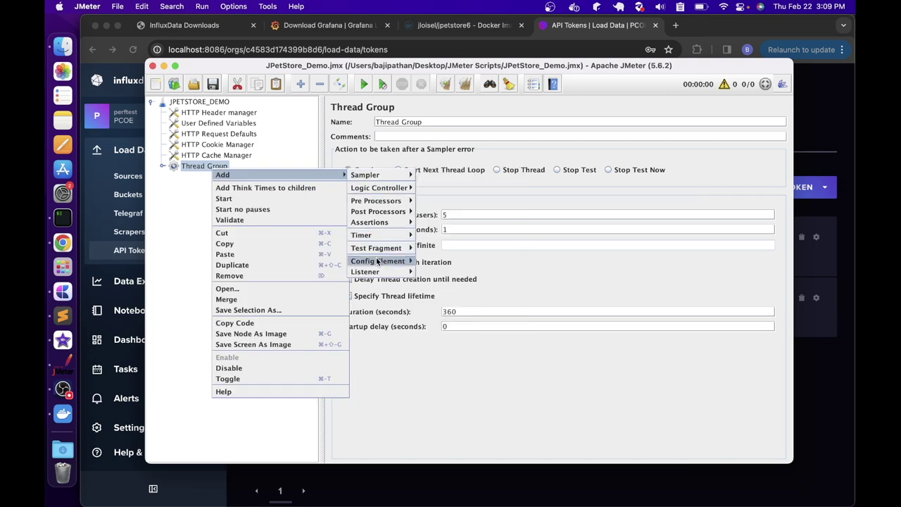
mouse_move(366, 271)
click(448, 304)
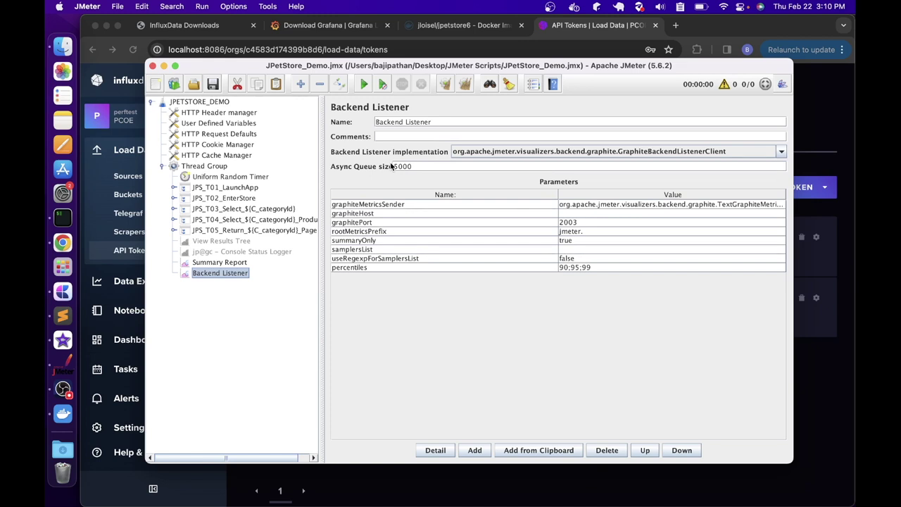
Switch the listener implementation to InfluxdbBackendListenerClient and begin editing influxdbUrl
click(575, 155)
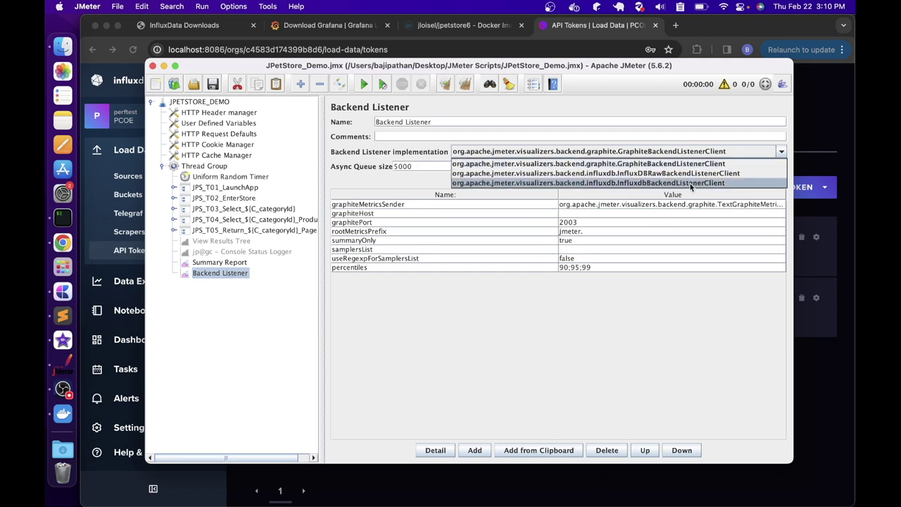
click(714, 184)
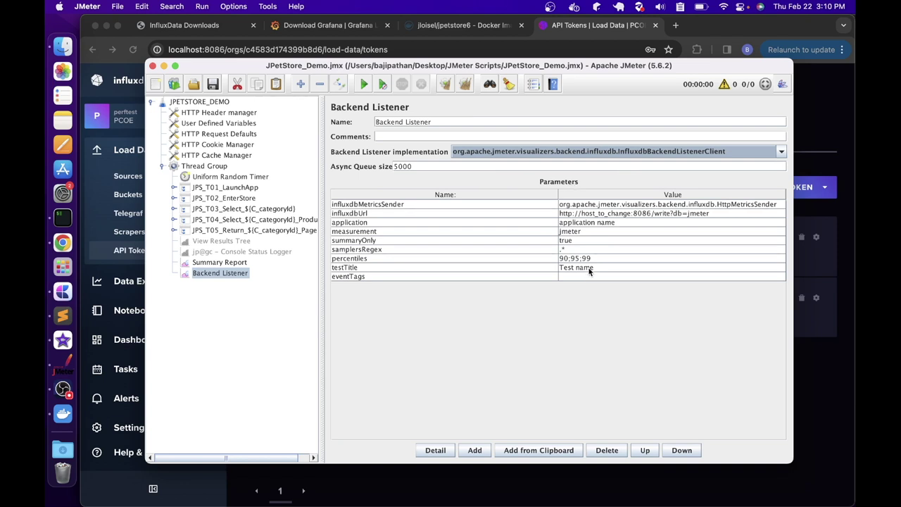
double_click(581, 213)
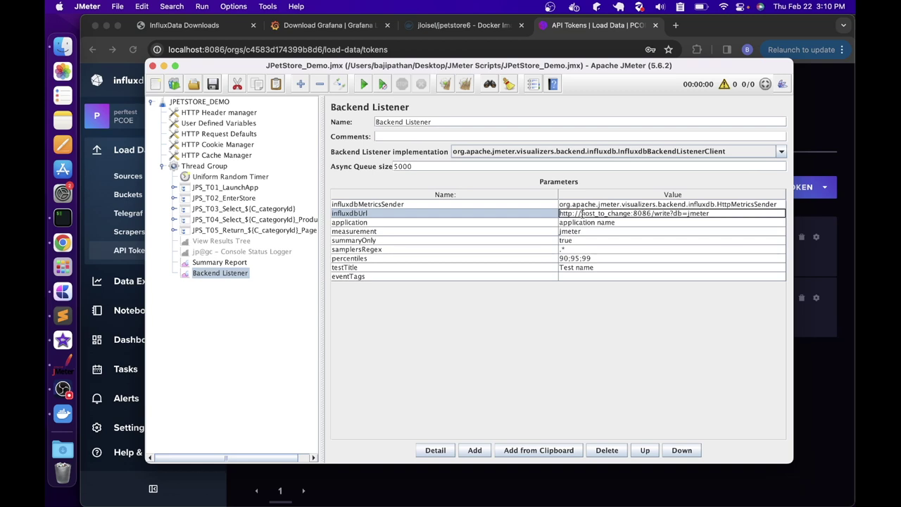
click(675, 26)
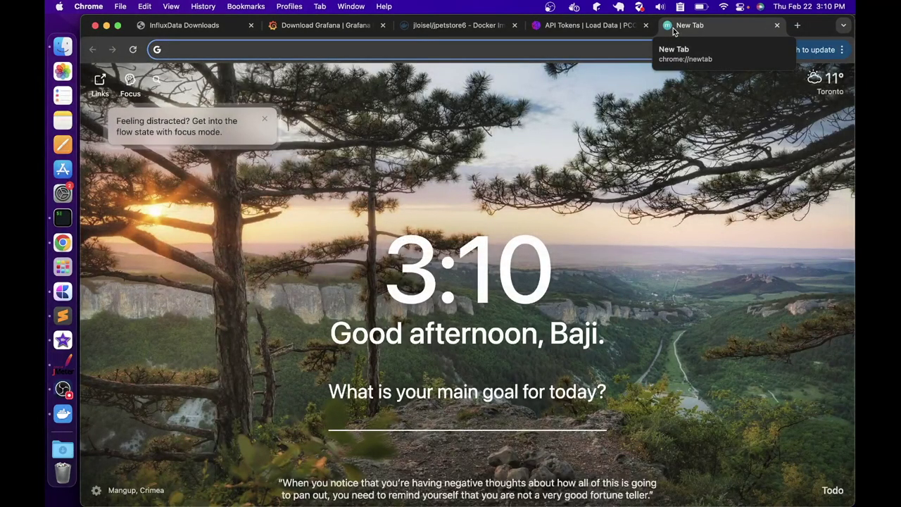
Search 'influx db write api' and open the Write data with the InfluxDB API docs
text(influx d)
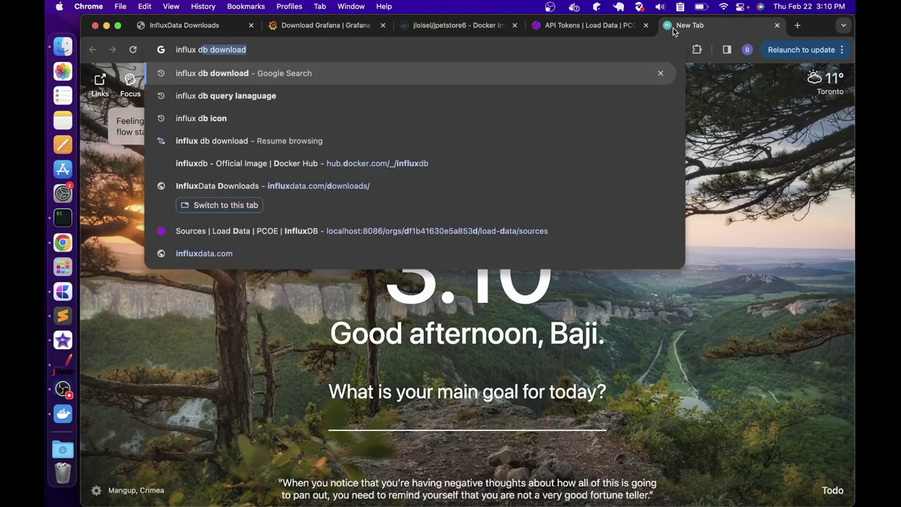
text(b write api)
key(Return)
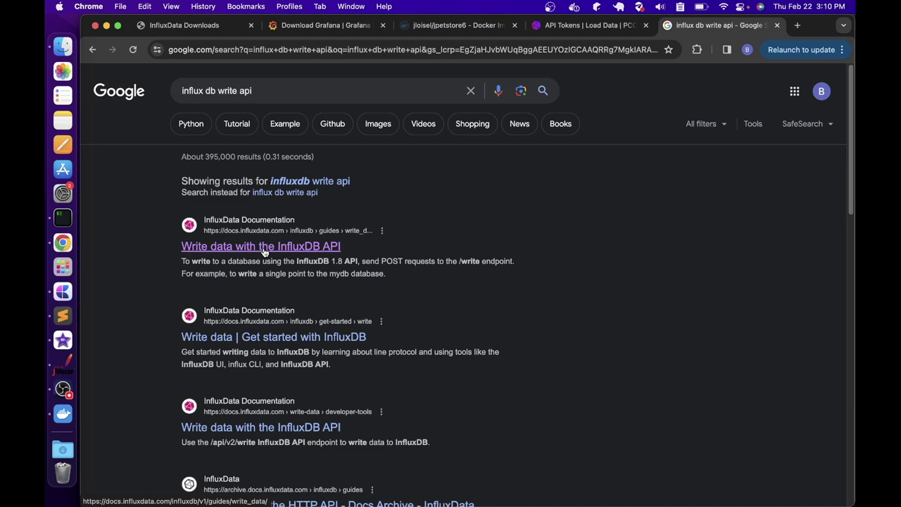
click(264, 246)
scroll(479, 290, down, 6)
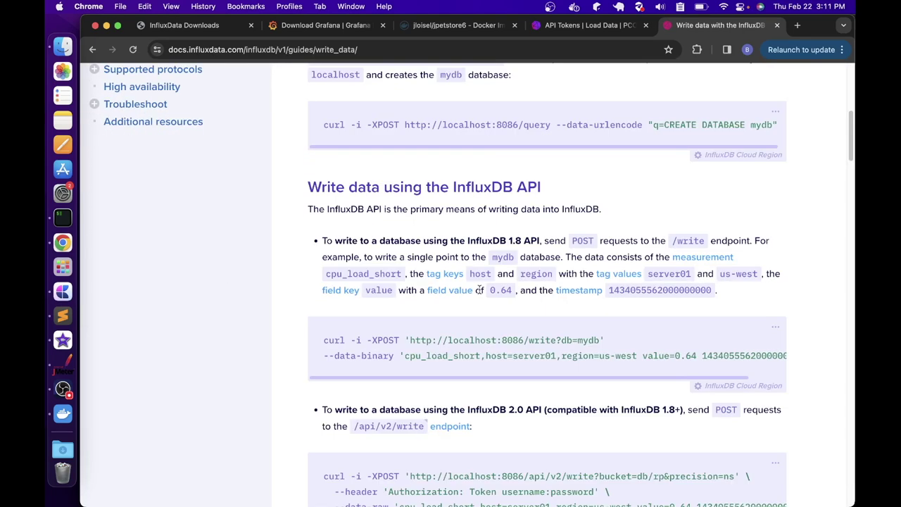
scroll(479, 290, down, 1)
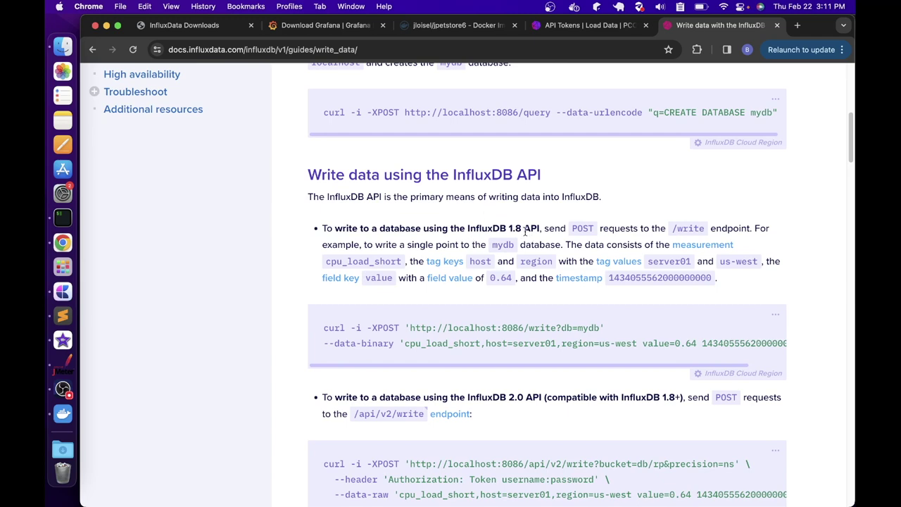
scroll(490, 271, down, 1)
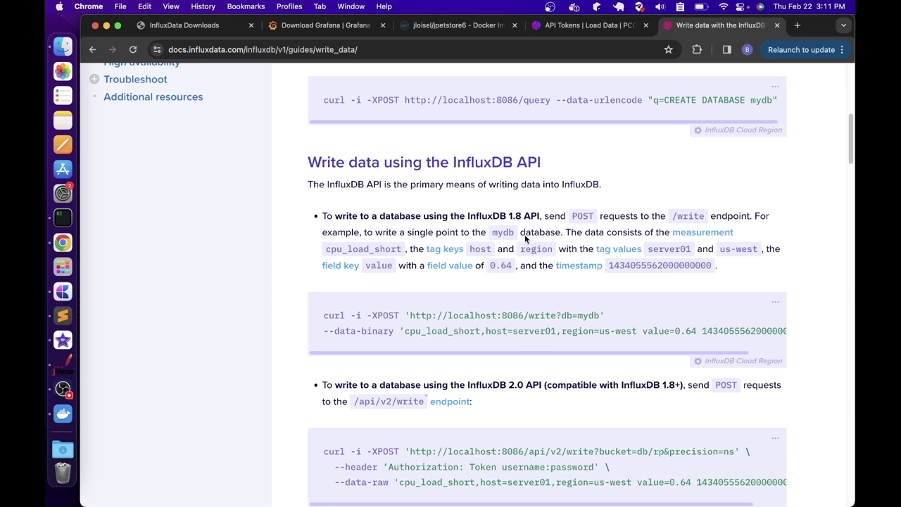
Highlight the v1 /write and v2 /api/v2/write URLs, then return to API Tokens
drag(600, 315, 411, 316)
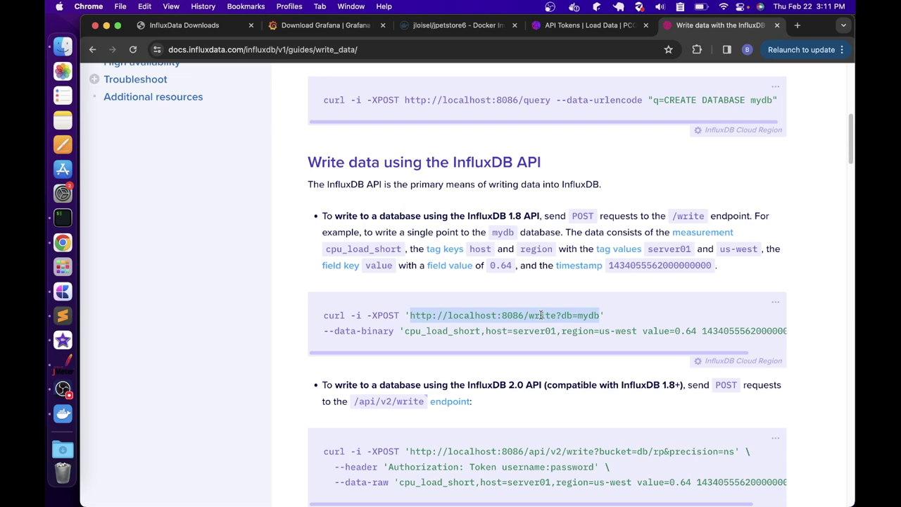
scroll(541, 315, down, 3)
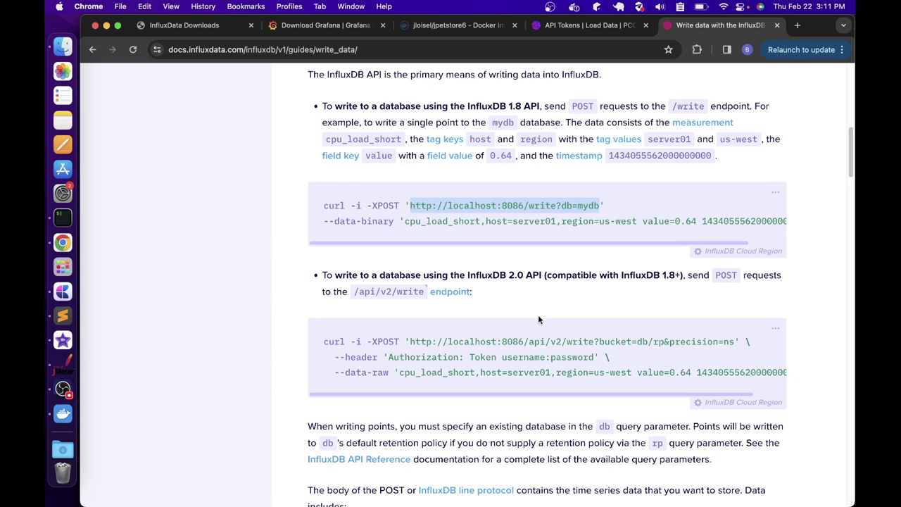
drag(529, 343, 559, 343)
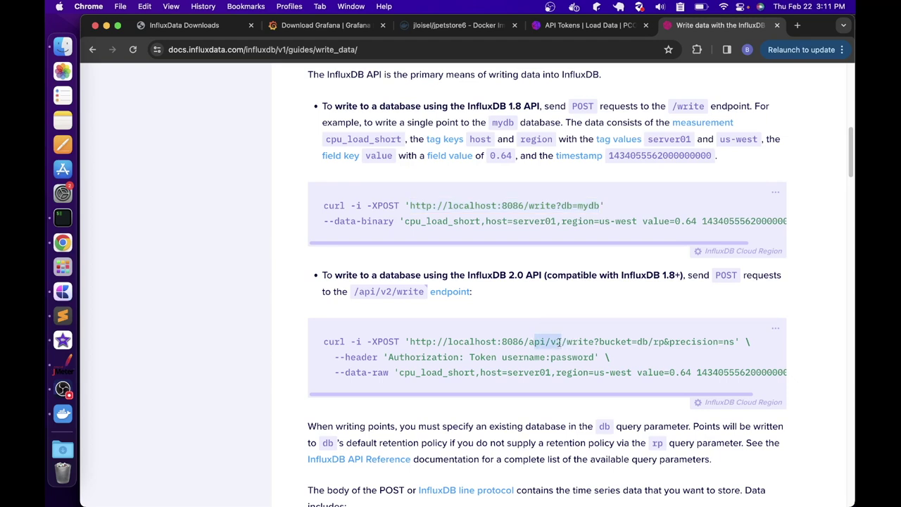
click(584, 25)
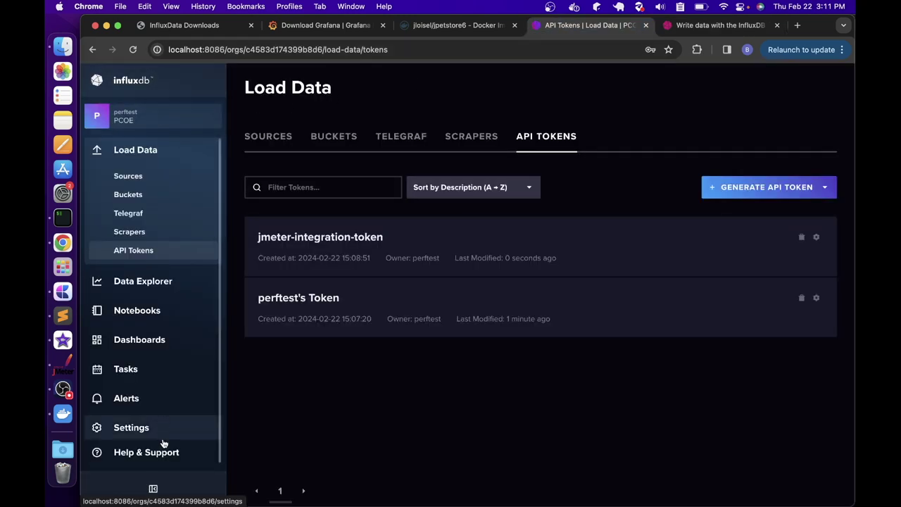
Replace the placeholder host in the influxdbUrl value with localhost
mouse_move(163, 444)
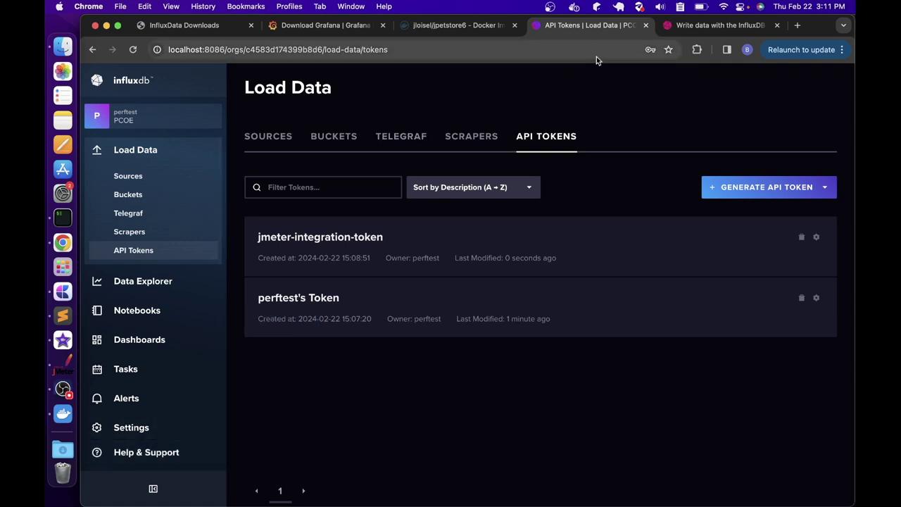
click(62, 364)
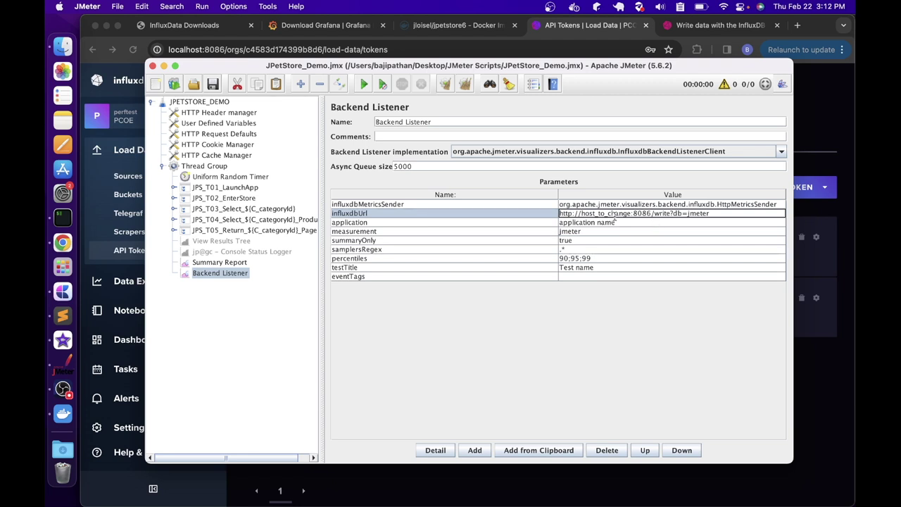
drag(581, 213, 632, 212)
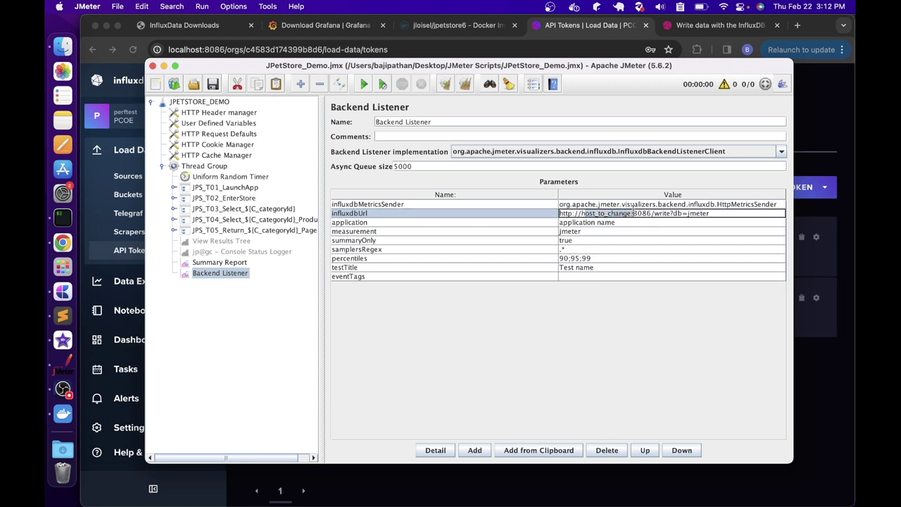
key(BackSpace)
text(localhost)
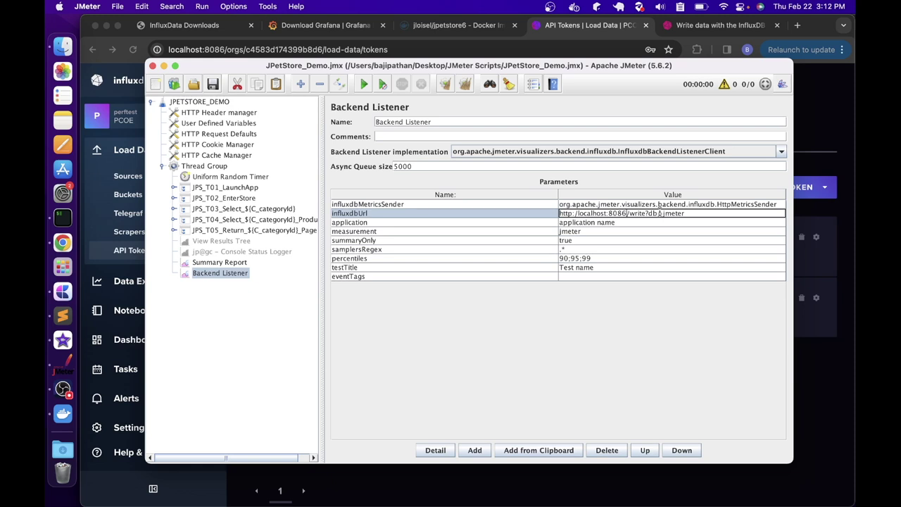
Change the URL to /api/v2/write with query org=PCOE&bucket=jmeter
text(a)
text(pi/v2/)
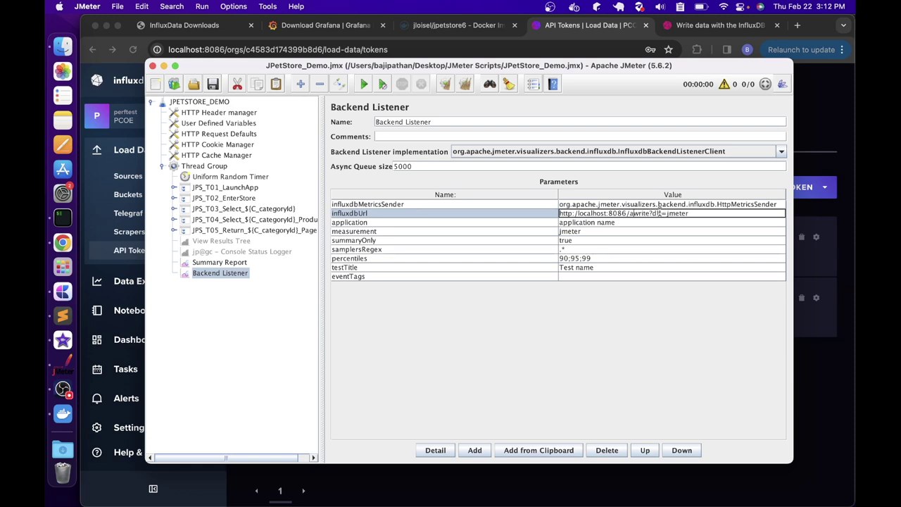
text(/)
key(Right)
key(Right)
key(Right)
key(Right)
key(Right)
key(Right)
key(shift+Right)
key(shift+Right)
key(shift+Right)
key(shift+Right)
key(shift+Right)
key(shift+Right)
key(shift+Right)
key(shift+Right)
key(shift+Right)
text(org=PCOE&bucket=jmeter)
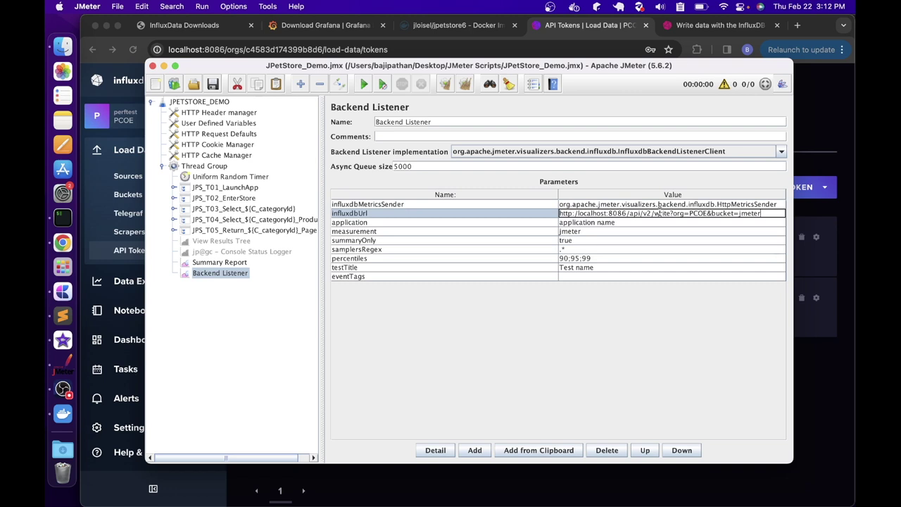
click(581, 232)
Set the application parameter value to JPetStoreDemo
double_click(582, 222)
double_click(582, 223)
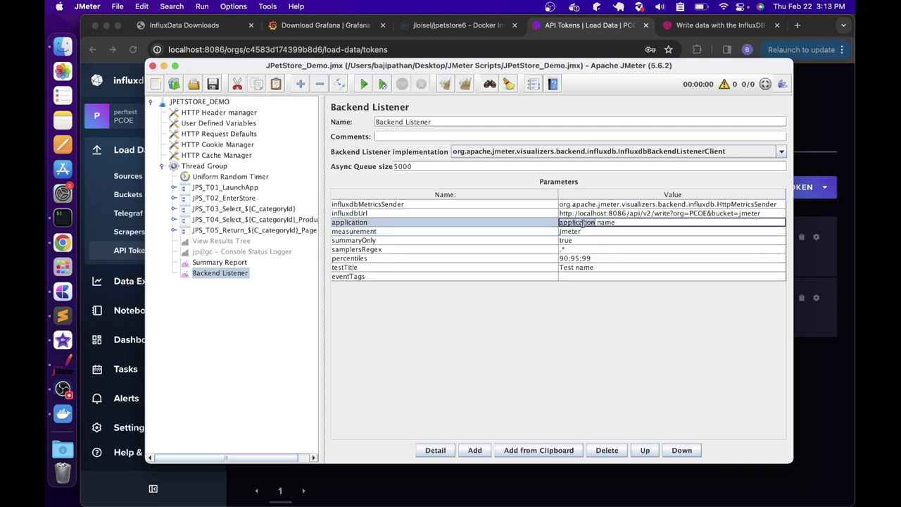
drag(634, 222, 552, 219)
key(BackSpace)
text(JPetStoreDemo)
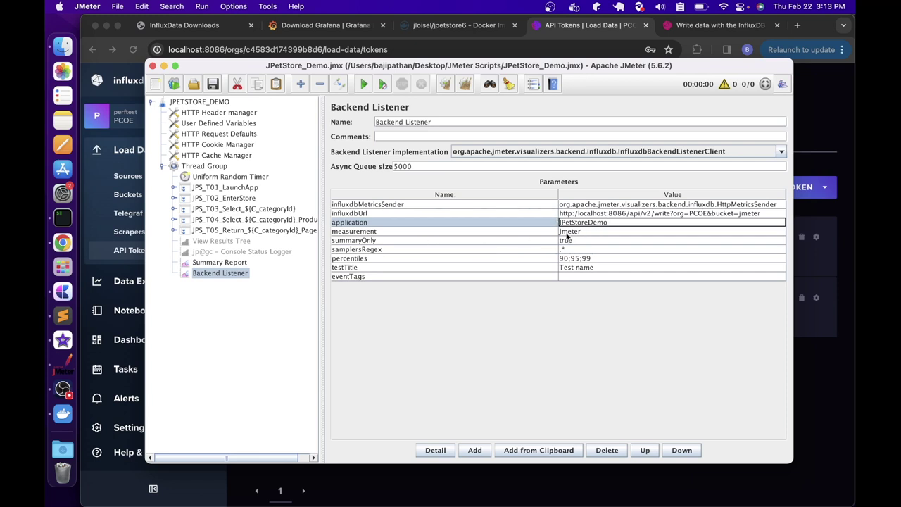
Set testTitle to JPetStoreDemo and add a blank parameter row
double_click(575, 271)
triple_click(575, 268)
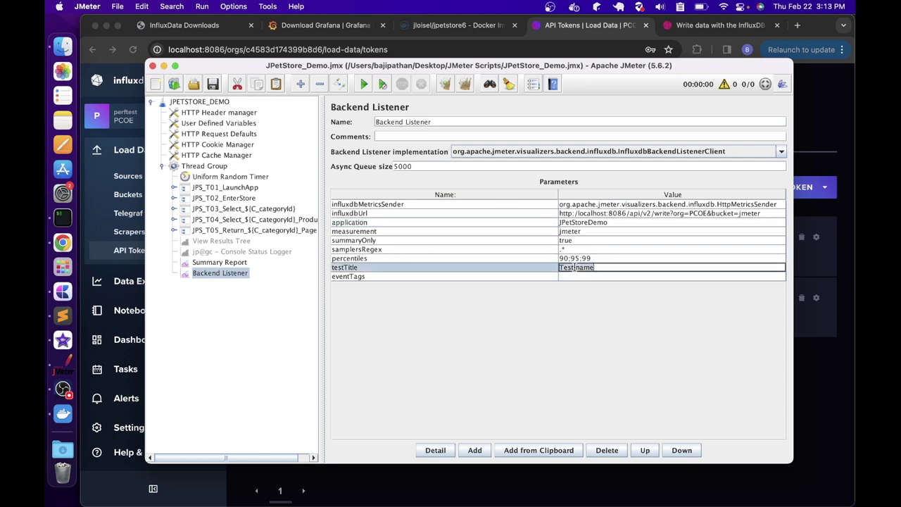
text(JPet)
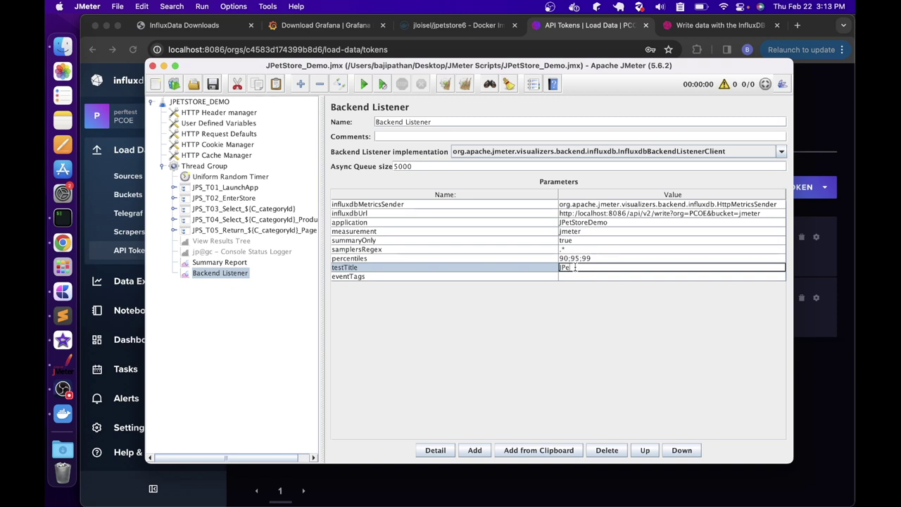
text(StoreDemo)
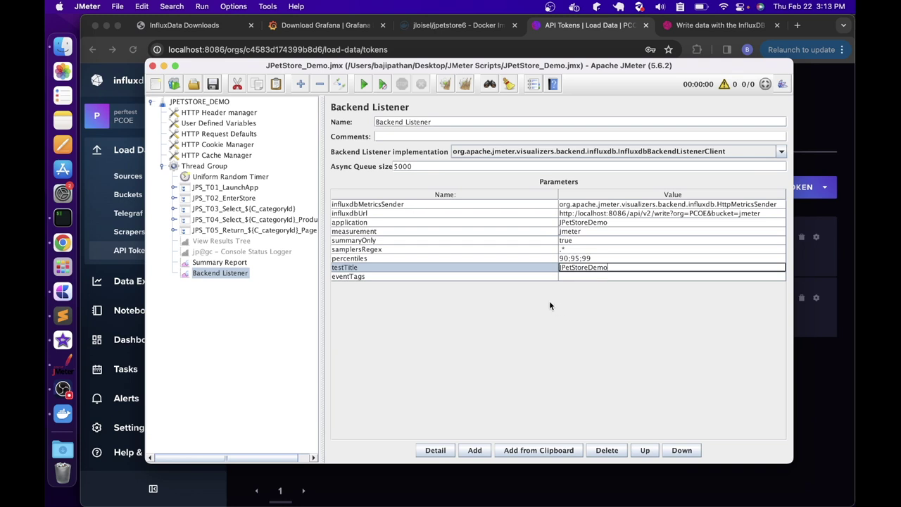
click(475, 448)
Add an influxdbToken parameter holding the pasted InfluxDB API token and save the test plan
double_click(365, 283)
text(influx)
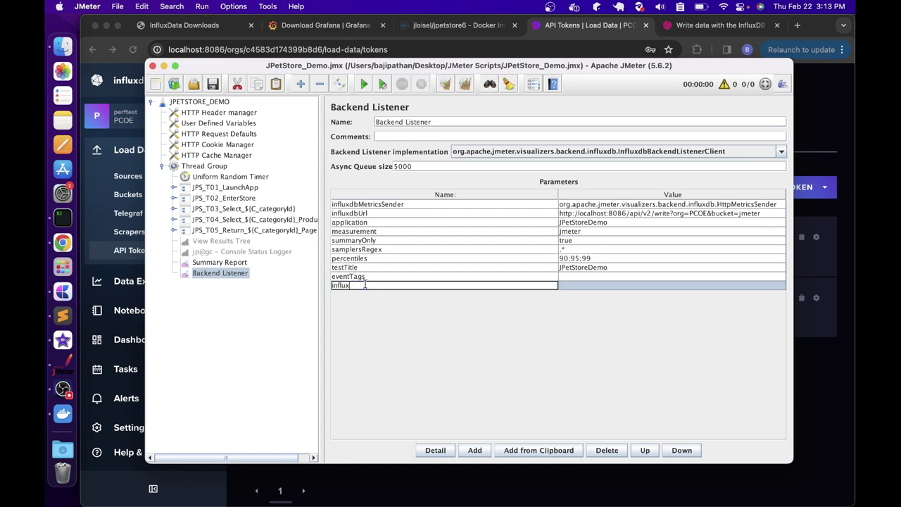
text(dbToken)
key(Tab)
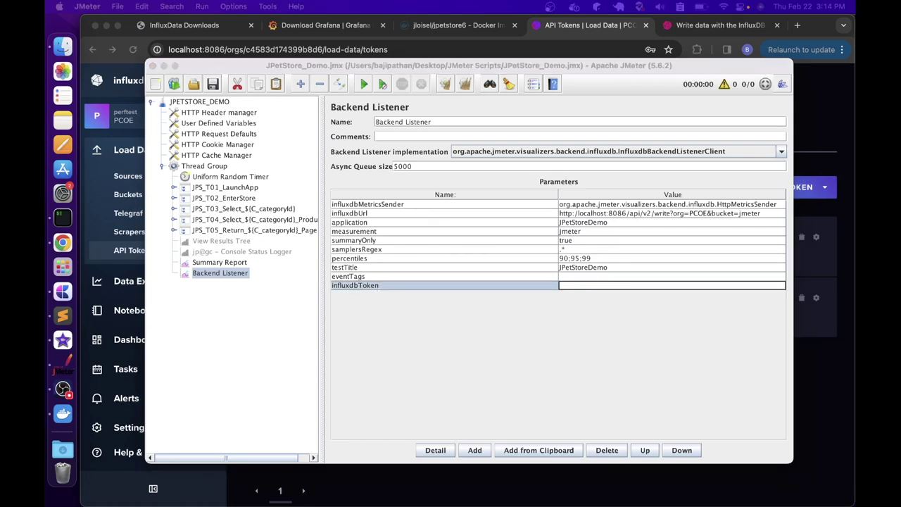
click(573, 286)
key(super+v)
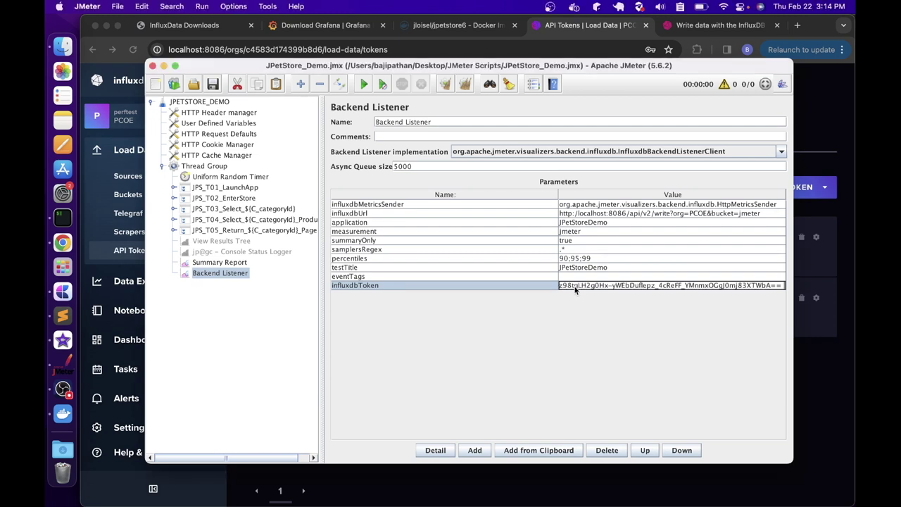
click(567, 276)
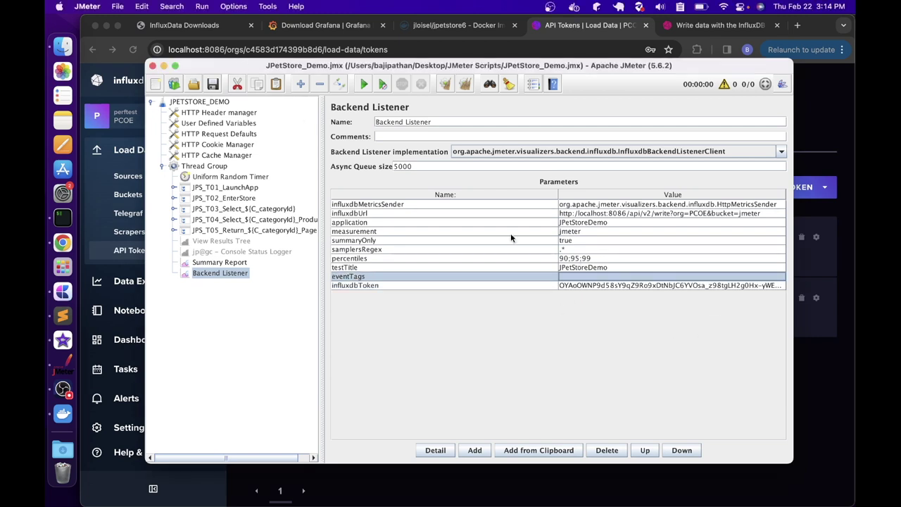
click(213, 83)
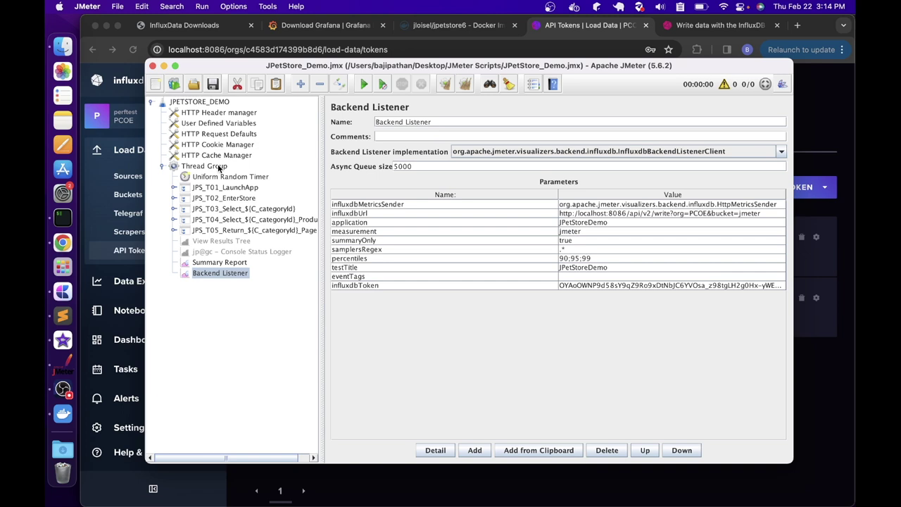
Start the JPetStore load test with its 360-second duration, showing the Summary Report
click(218, 167)
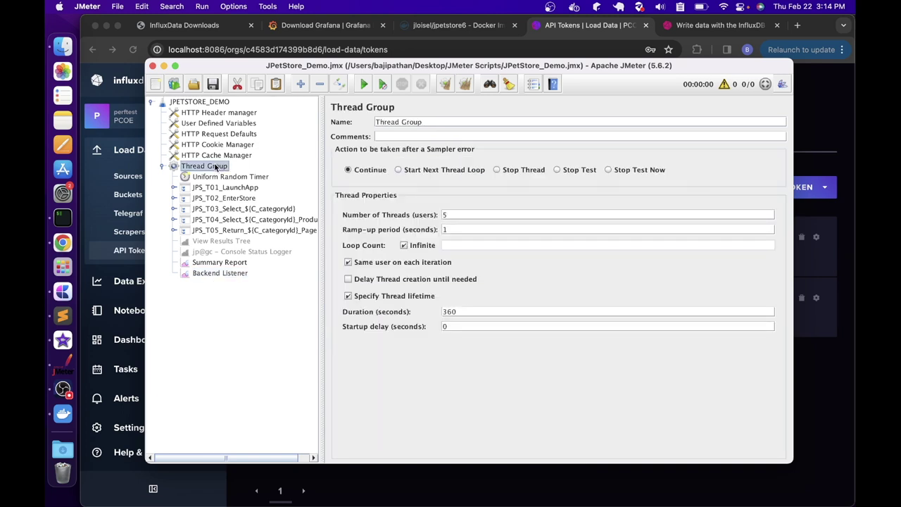
double_click(449, 312)
click(206, 264)
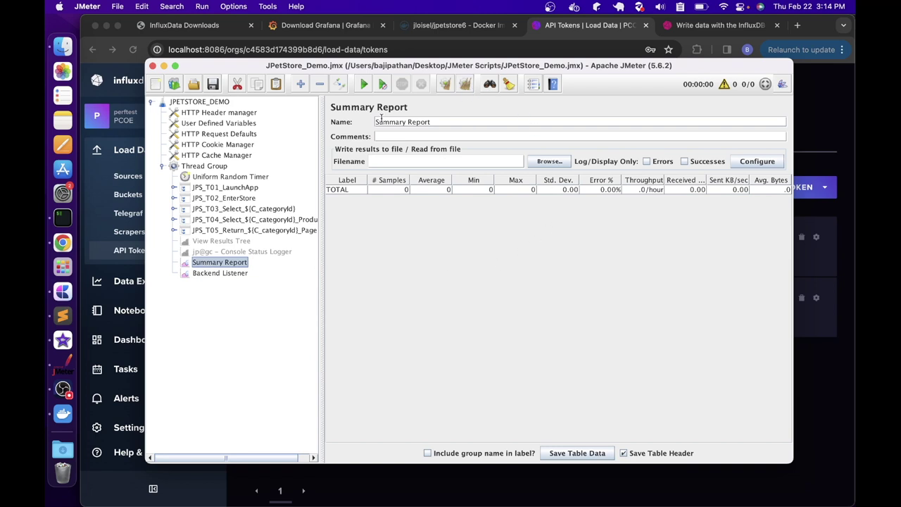
click(363, 84)
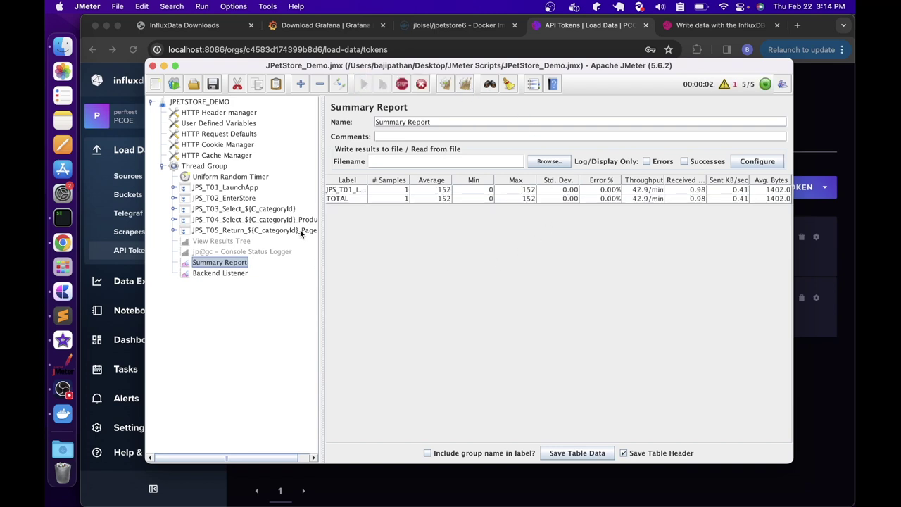
Inspect the log's 'failed to send data' InfluxDB errors and stop the test
click(723, 84)
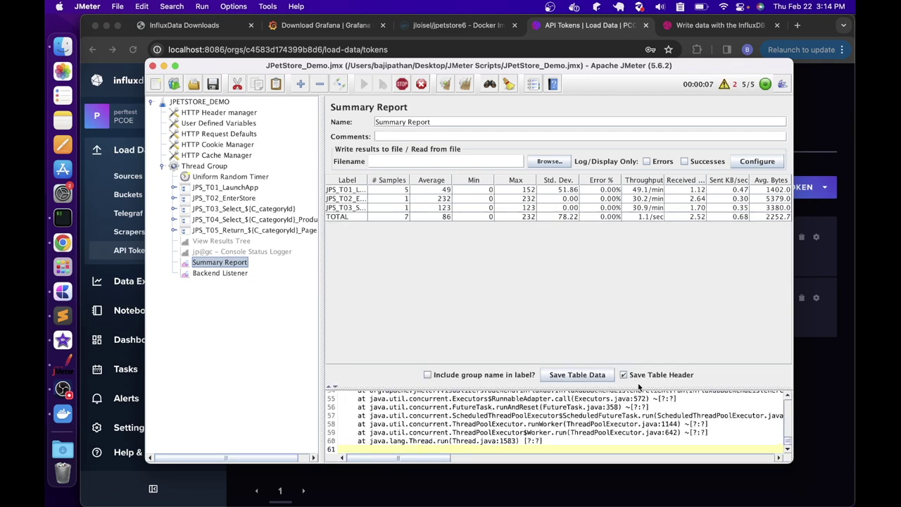
drag(637, 387, 616, 250)
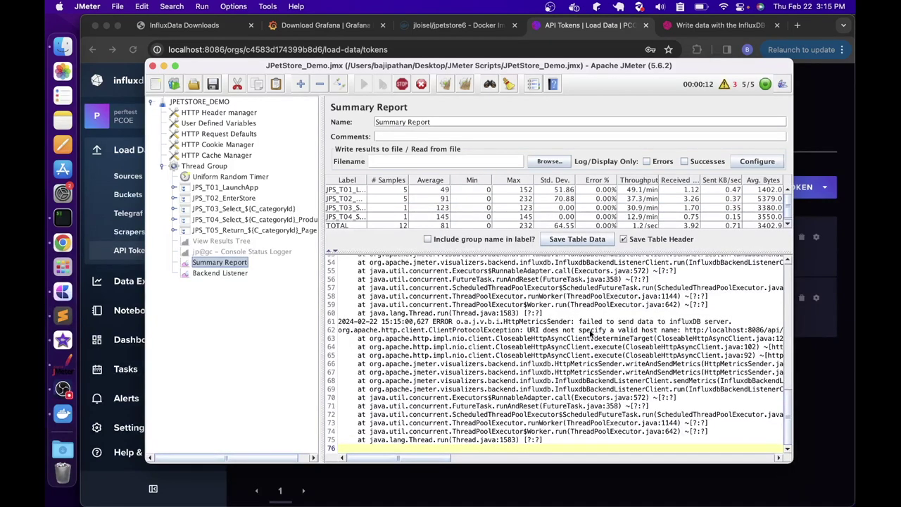
drag(582, 322, 732, 325)
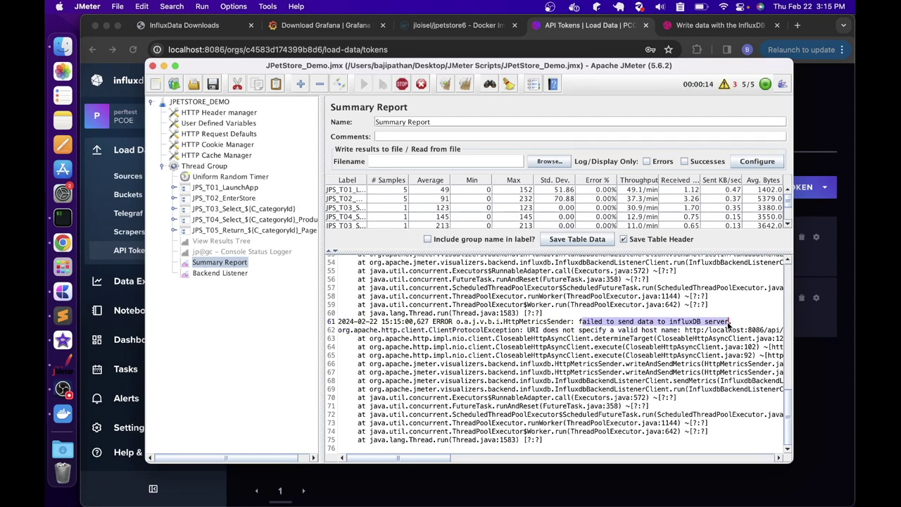
click(408, 85)
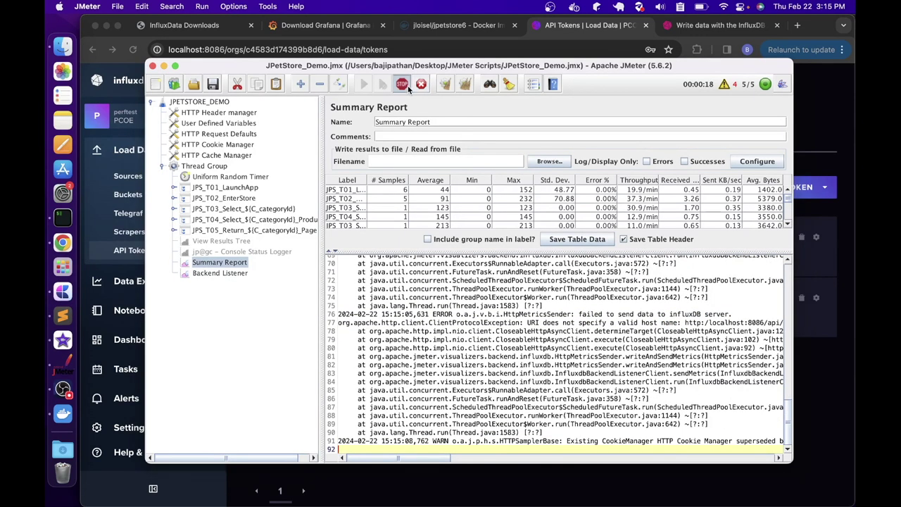
scroll(654, 323, up, 3)
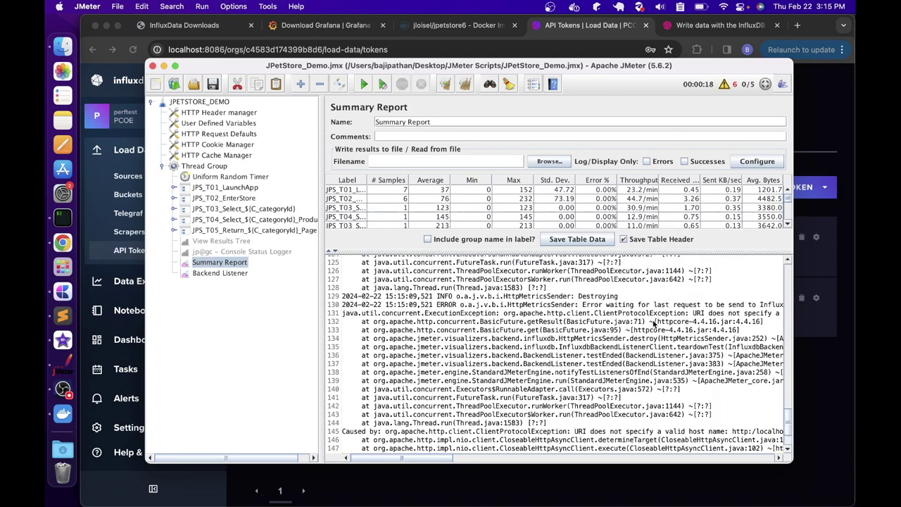
scroll(655, 325, up, 20)
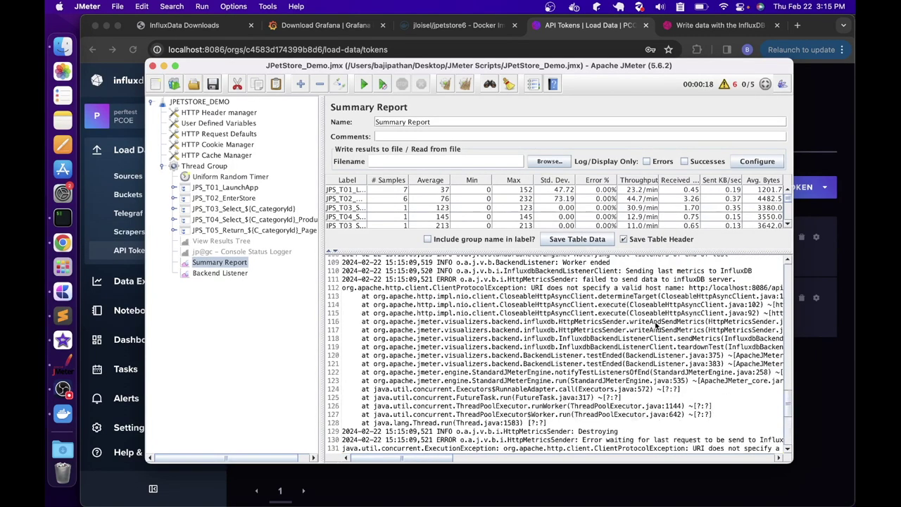
drag(533, 279, 678, 282)
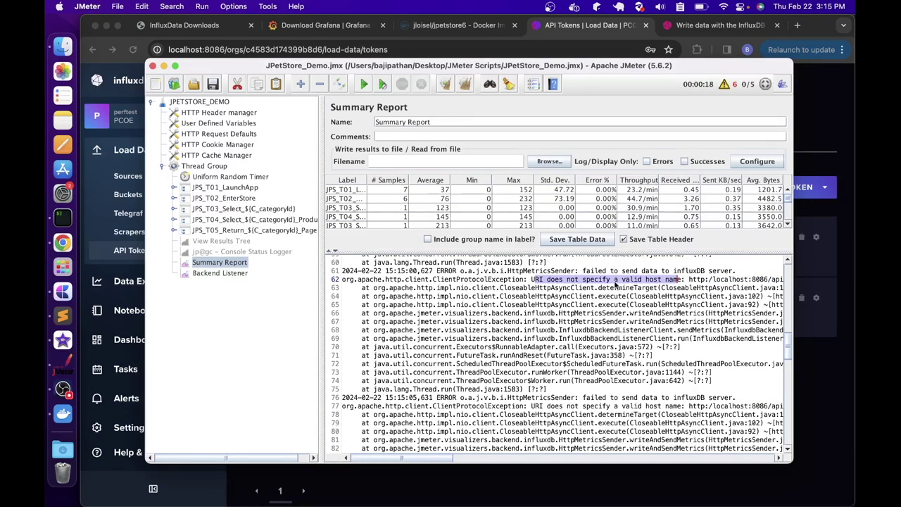
Check the Backend Listener's influxdbUrl value and save the updated test plan
click(227, 272)
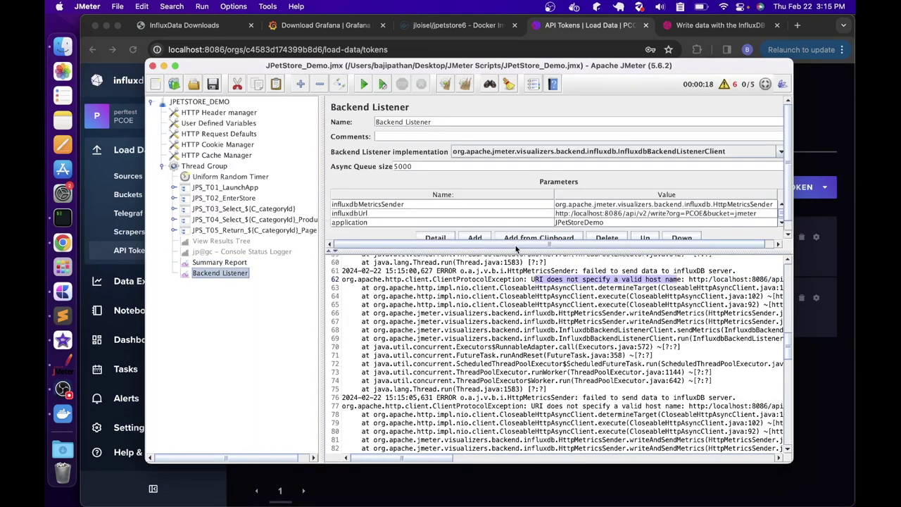
drag(512, 250, 511, 355)
click(584, 213)
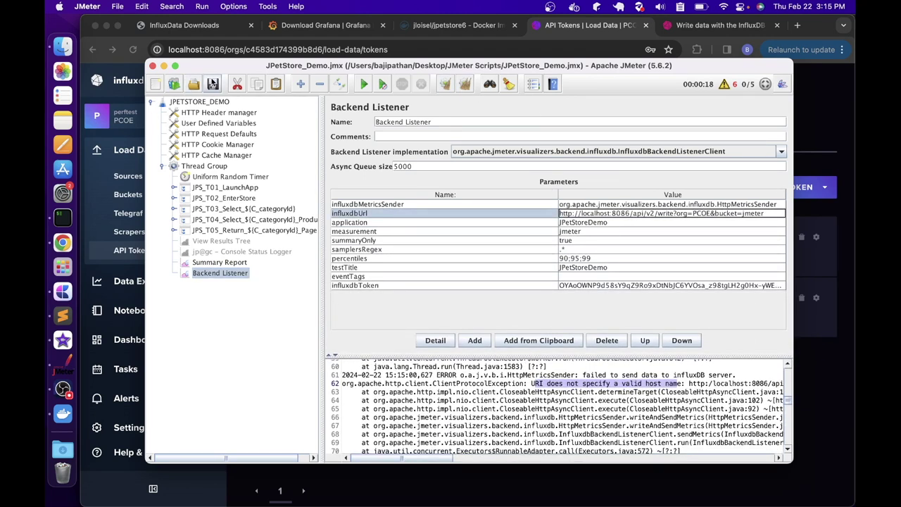
click(213, 83)
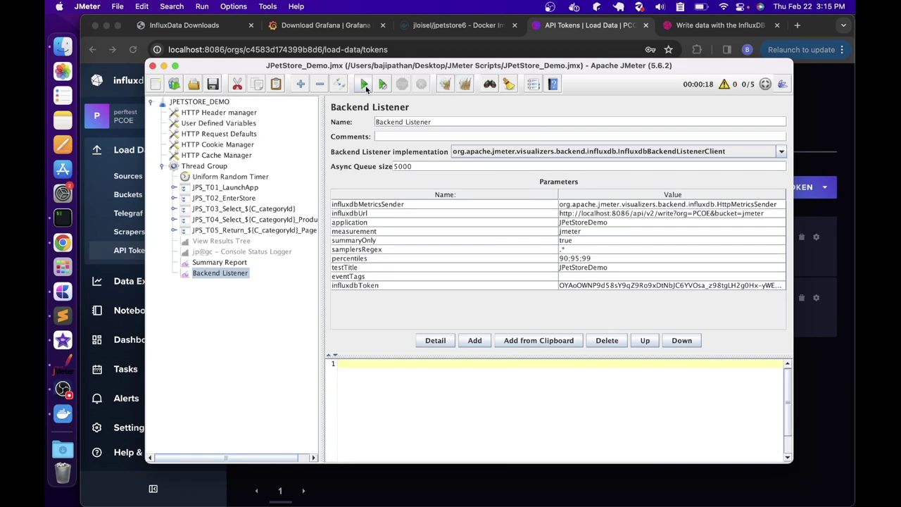
Start a fresh load test run, view its Summary Report, then return to the InfluxDB browser
click(364, 85)
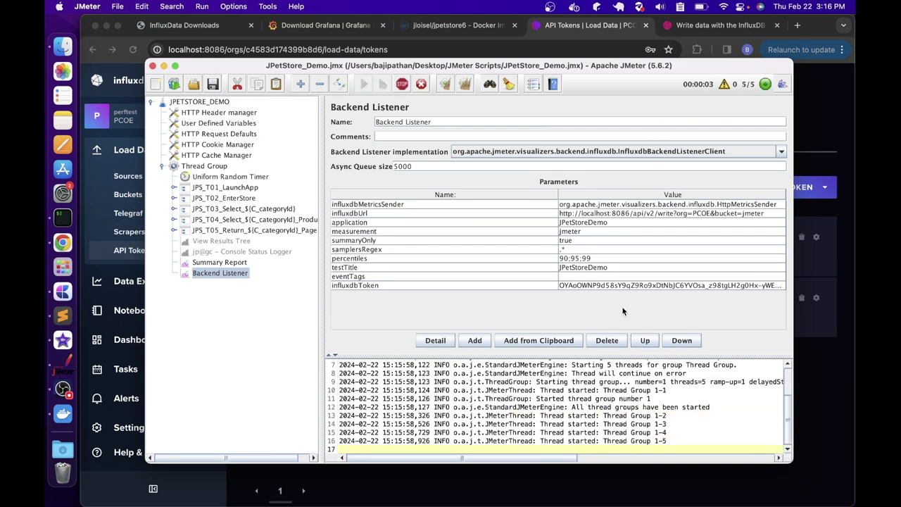
drag(613, 356, 571, 297)
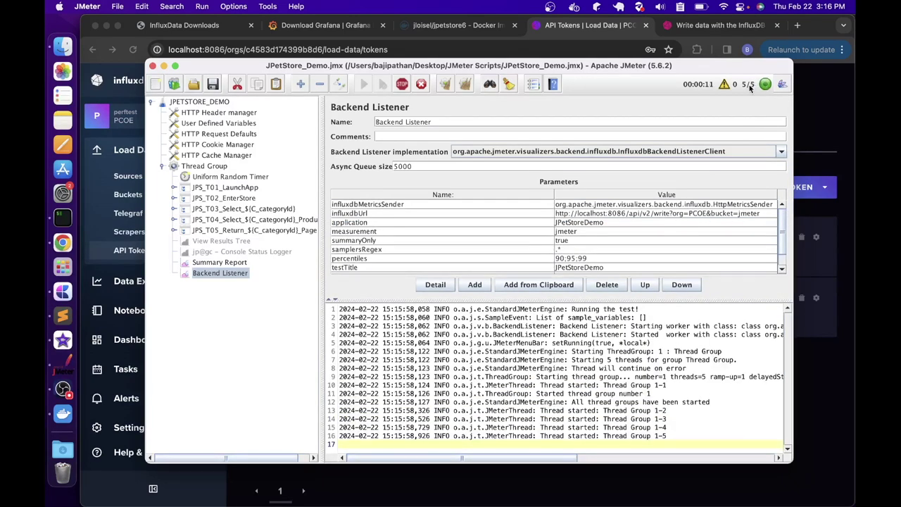
click(238, 263)
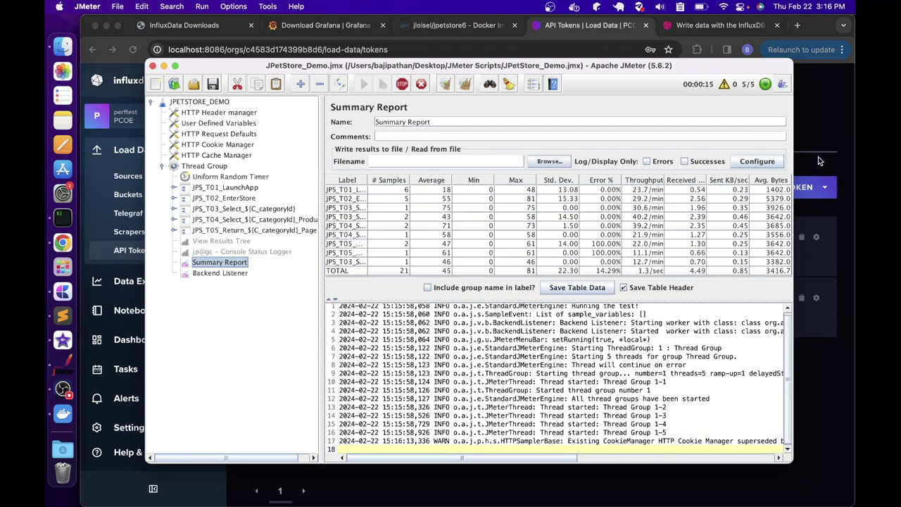
click(836, 124)
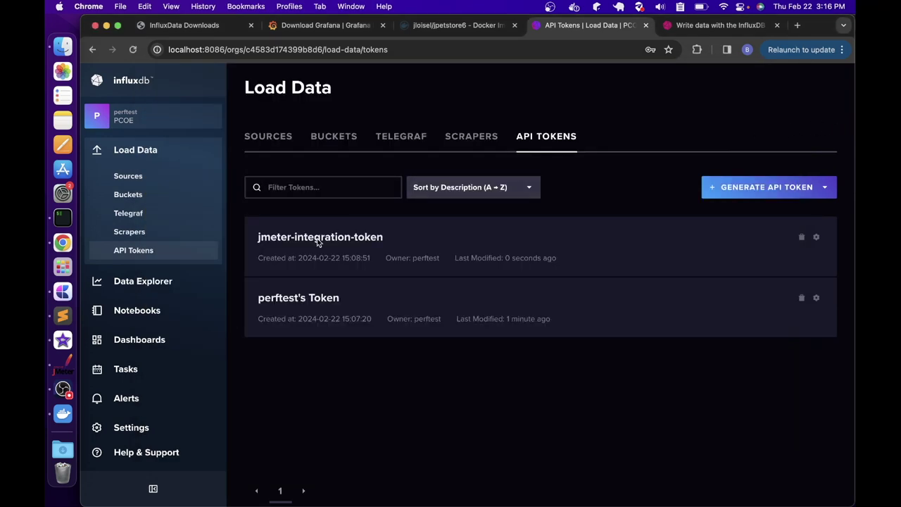
In Data Explorer, search for and select the jmeter measurement
click(133, 285)
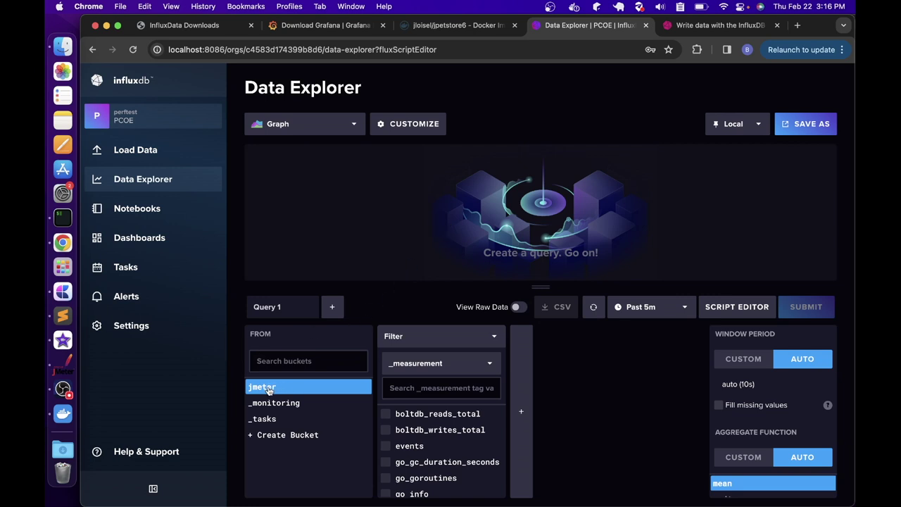
click(422, 387)
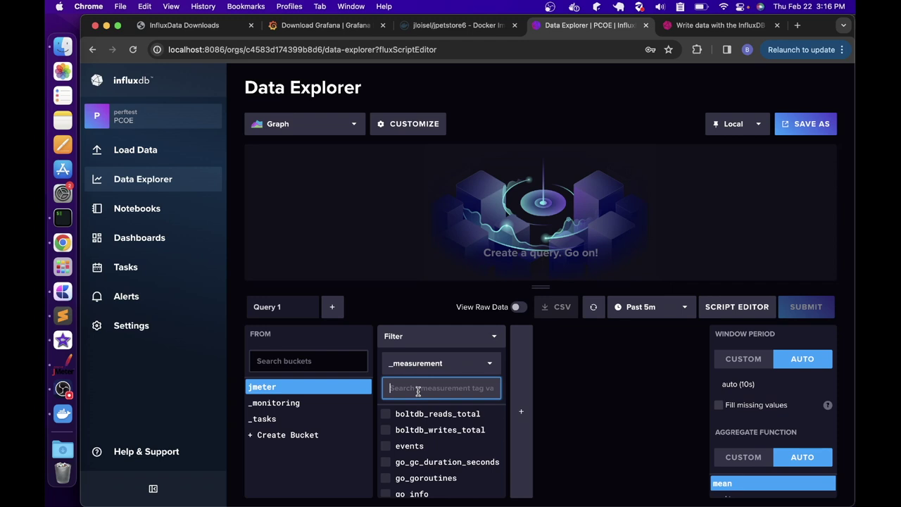
text(jmeter)
click(394, 414)
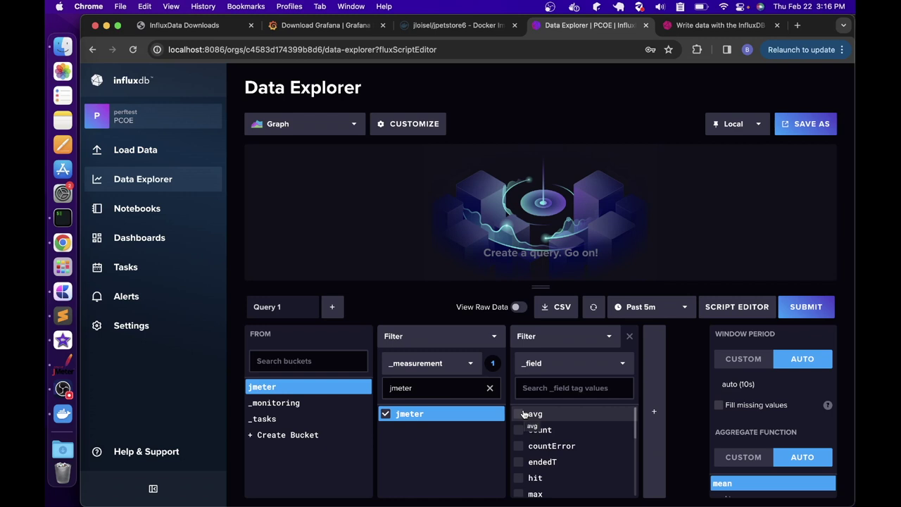
Include the avg, count, countError, endedT, hit, max, maxAT, meanAT and min fields
click(518, 414)
click(519, 430)
click(519, 445)
scroll(518, 450, down, 1)
click(519, 426)
click(518, 441)
click(519, 457)
click(518, 473)
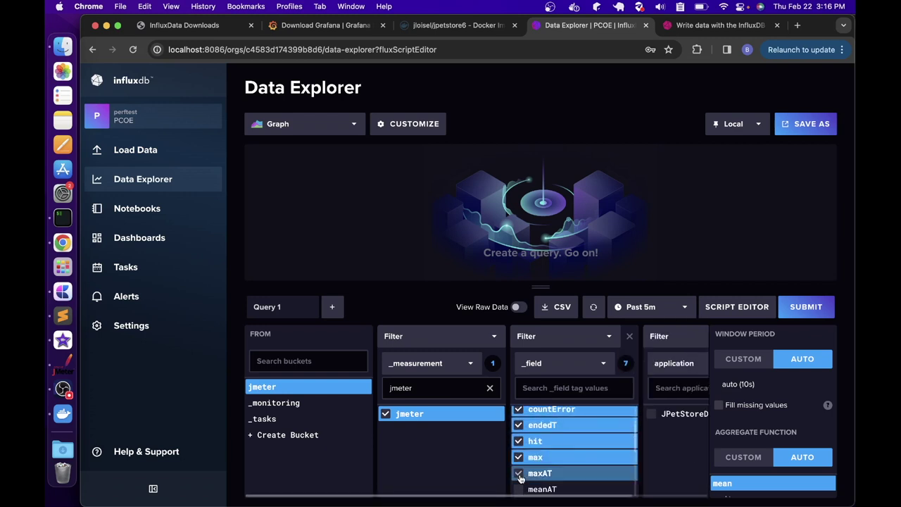
scroll(520, 472, down, 3)
scroll(516, 443, up, 1)
scroll(517, 450, up, 2)
click(518, 457)
click(522, 473)
Include the minAT, pct90.0, pct95.0, pct99.0, rb, sb and startedT fields
scroll(523, 475, down, 1)
click(523, 473)
scroll(523, 473, down, 4)
click(519, 411)
click(519, 425)
click(519, 441)
click(518, 458)
click(518, 474)
click(518, 490)
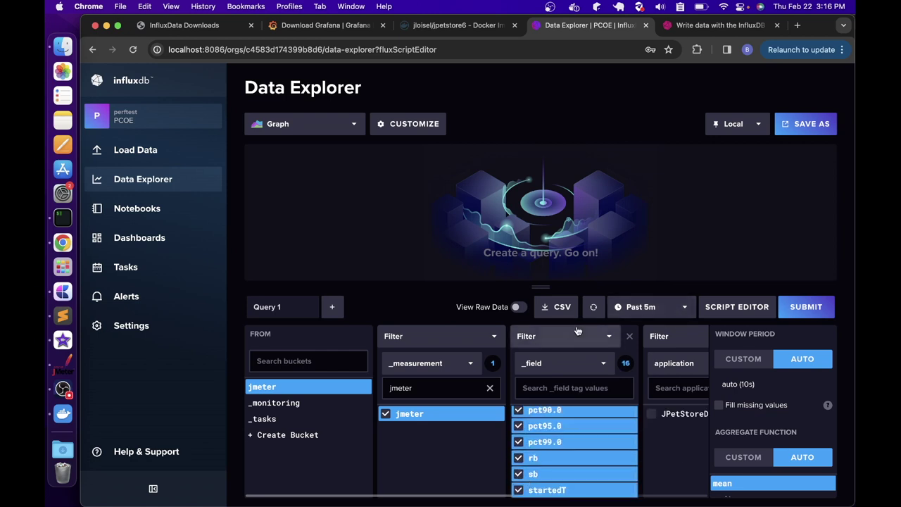
Limit results to the JPetStore application and submit the query to draw the graph
click(653, 415)
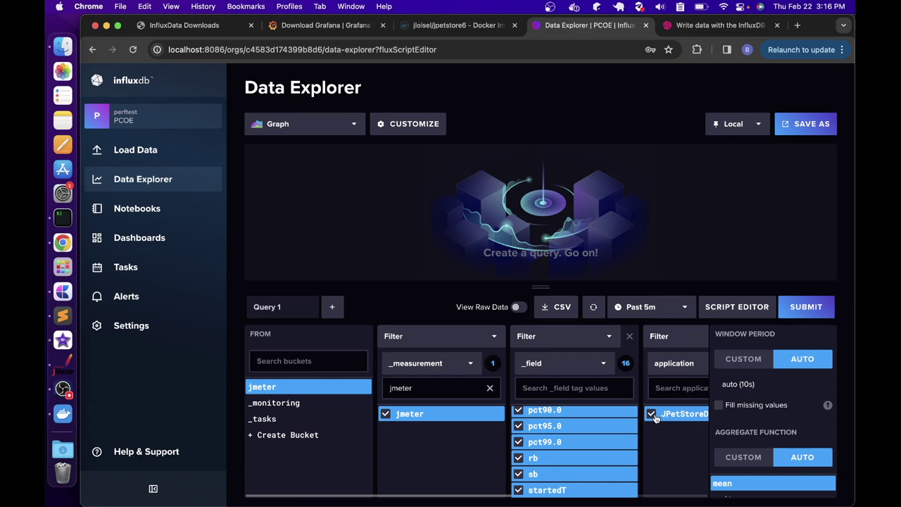
click(801, 308)
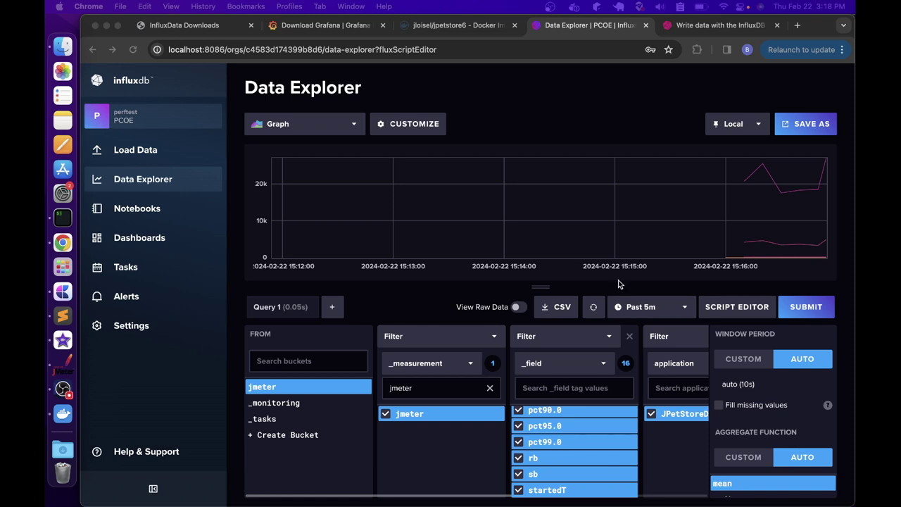
key(super+Tab)
Run a grafana/grafana container named grafana on port 3000 and confirm it with docker ps
text(docker run )
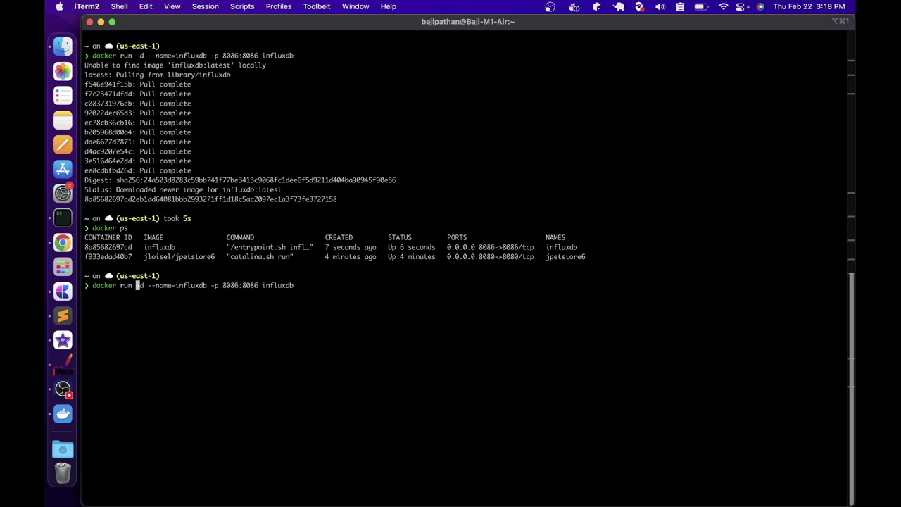
text(-d --name=grafana)
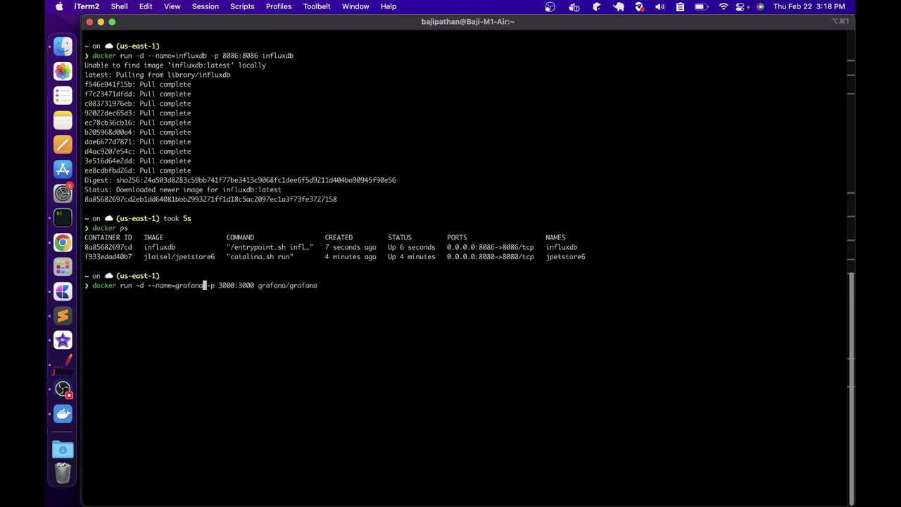
text( -p 3000:3000 grafana/grafana)
key(Return)
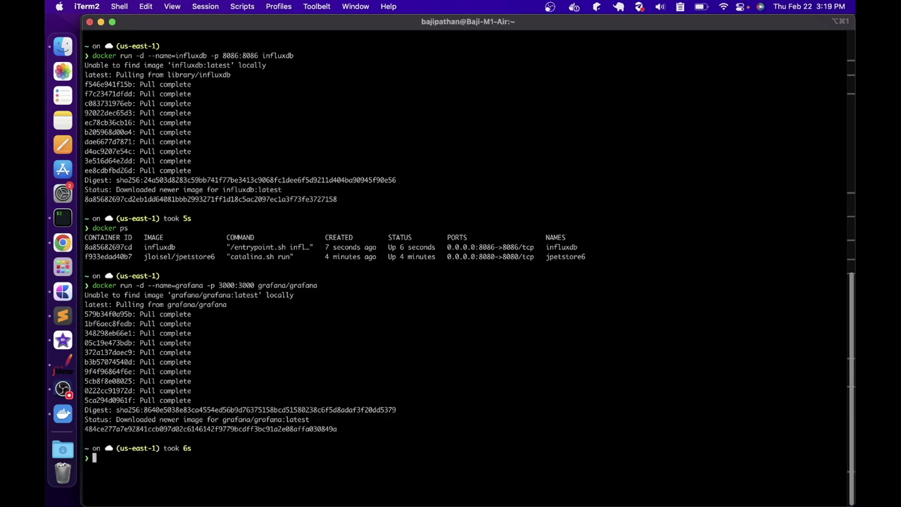
text(docker ps)
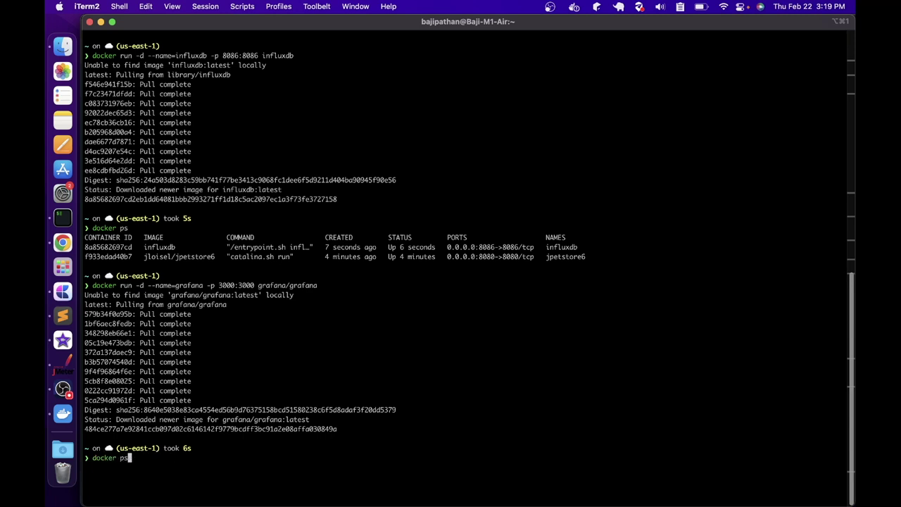
key(Return)
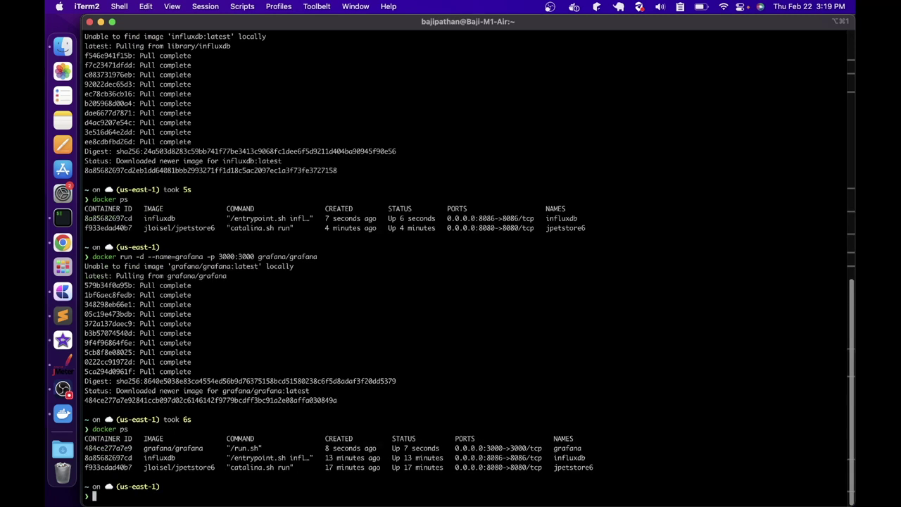
drag(553, 458, 573, 458)
click(557, 448)
drag(556, 448, 584, 449)
click(62, 242)
click(798, 25)
text(httP)
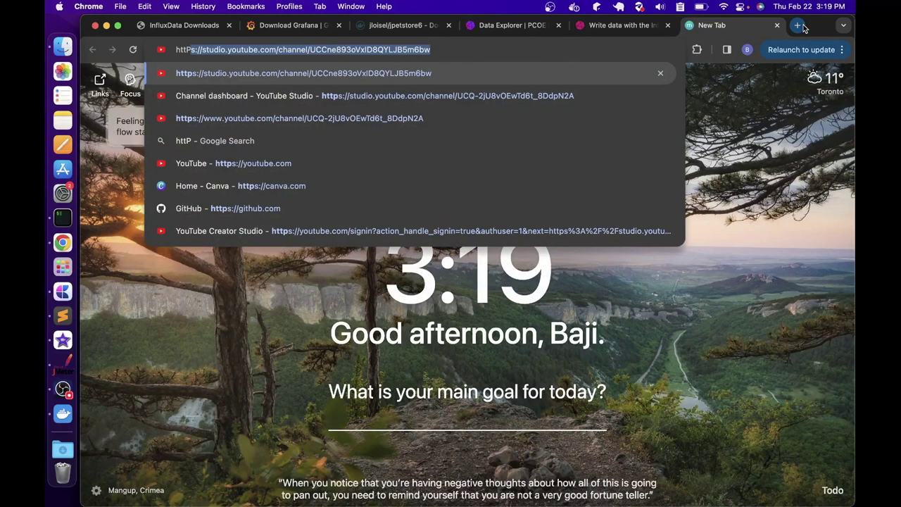
text(://localhost:3)
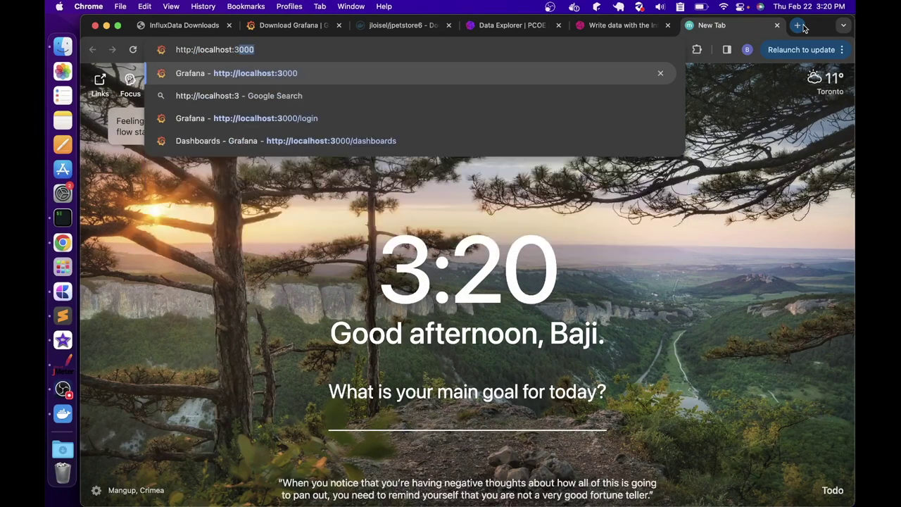
text(000)
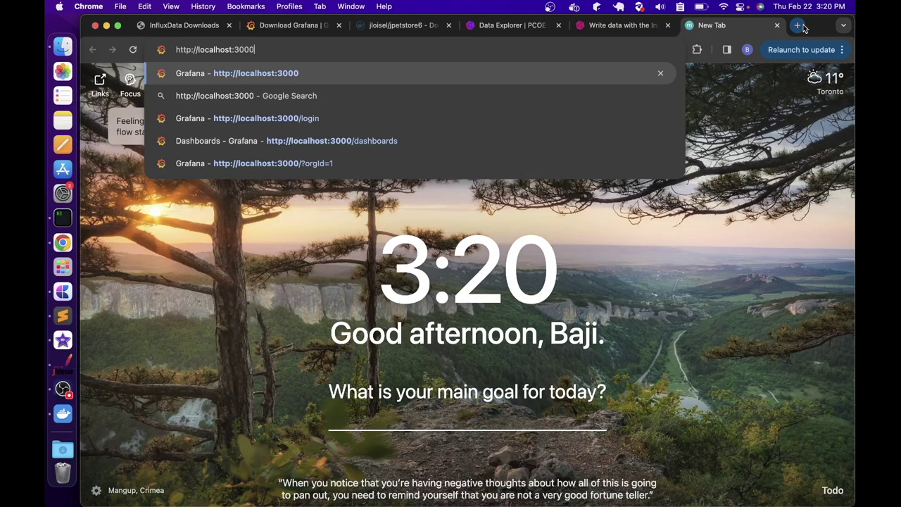
key(Return)
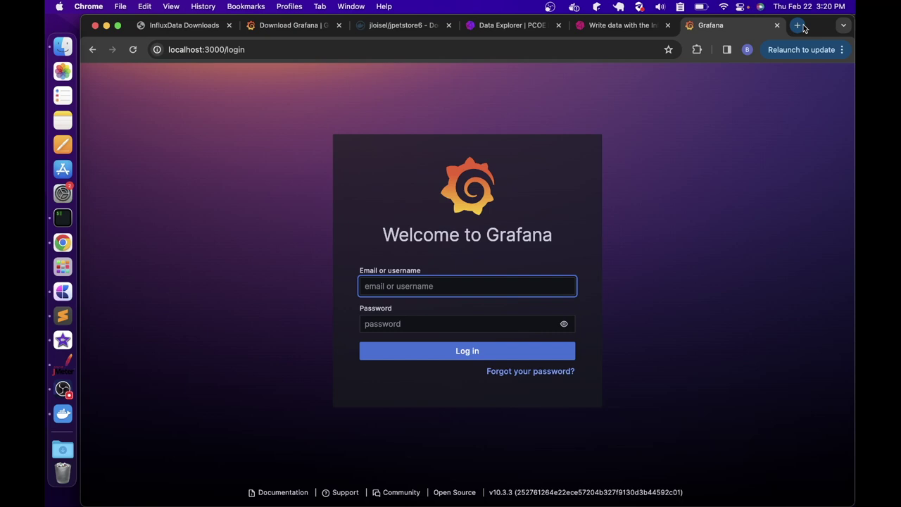
Log in to Grafana with the default admin credentials and dismiss Chrome's password breach warning
text(admin)
key(Tab)
text(admin)
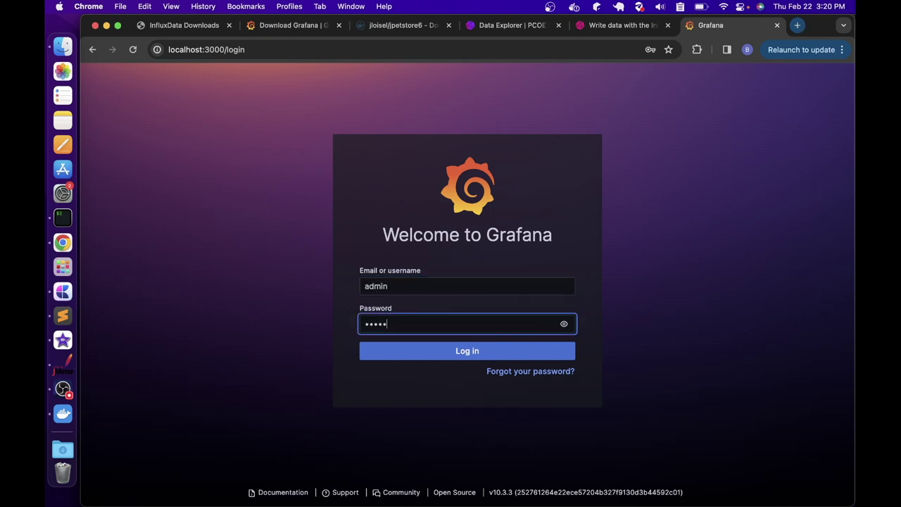
click(438, 351)
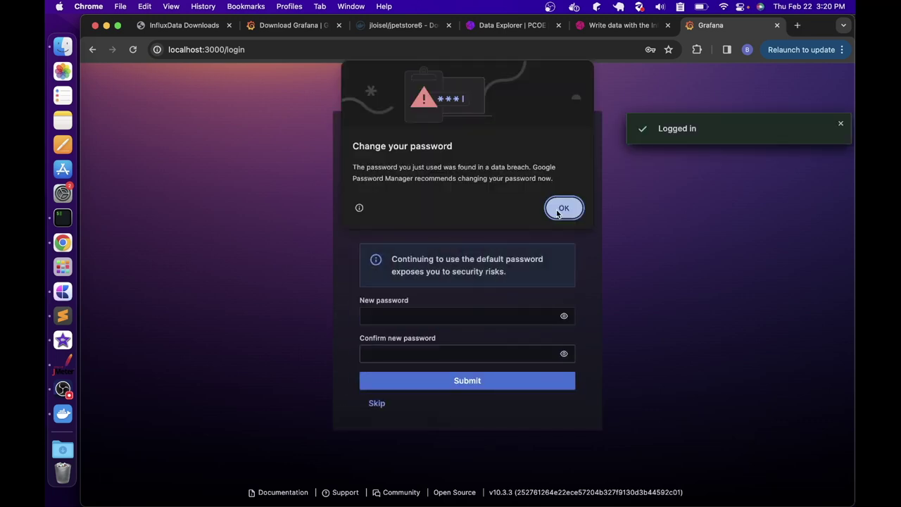
click(559, 209)
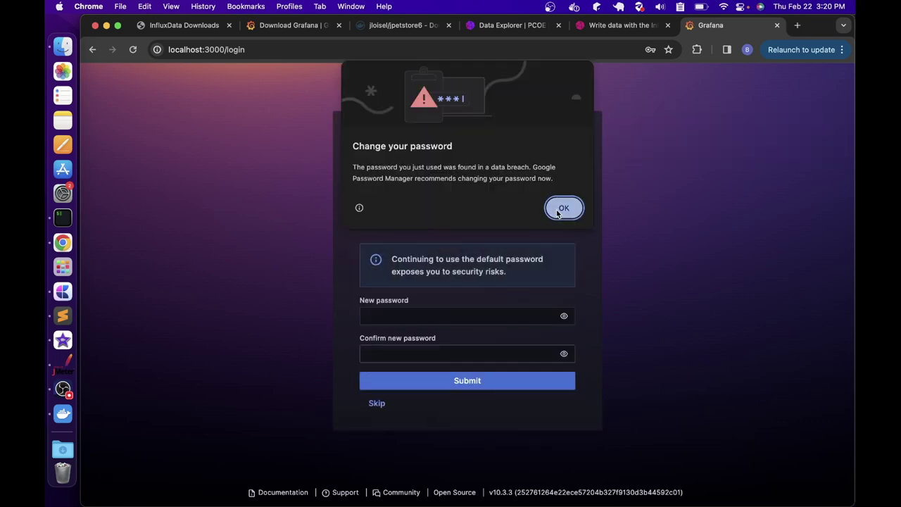
Enter and confirm a new administrator password, then submit it
click(445, 349)
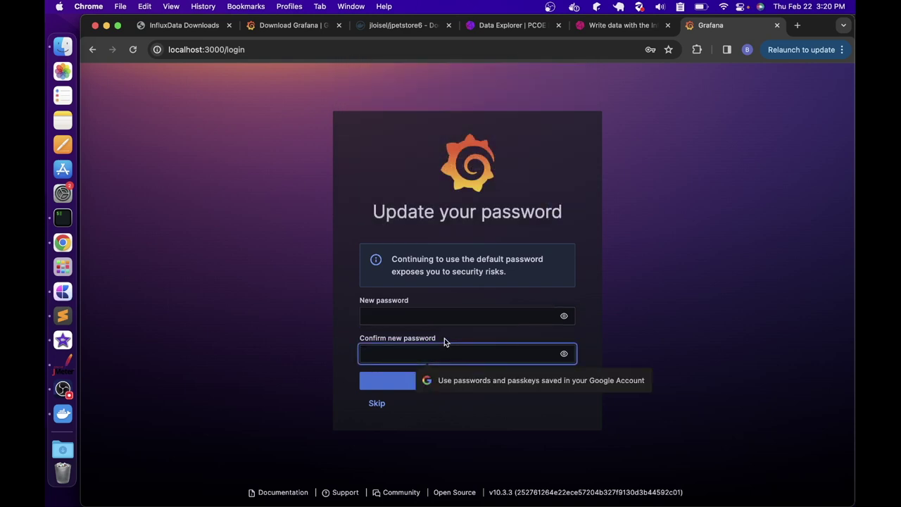
click(413, 315)
text(password123)
key(Tab)
key(super+v)
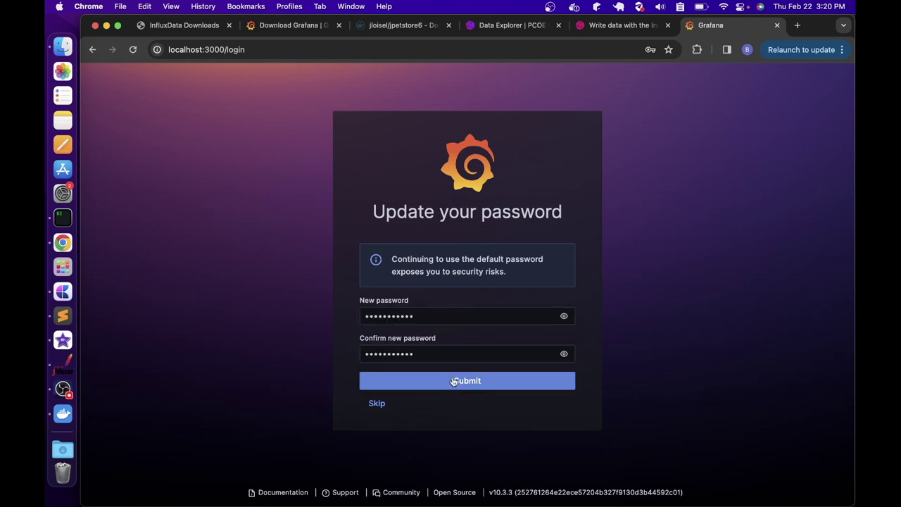
click(453, 381)
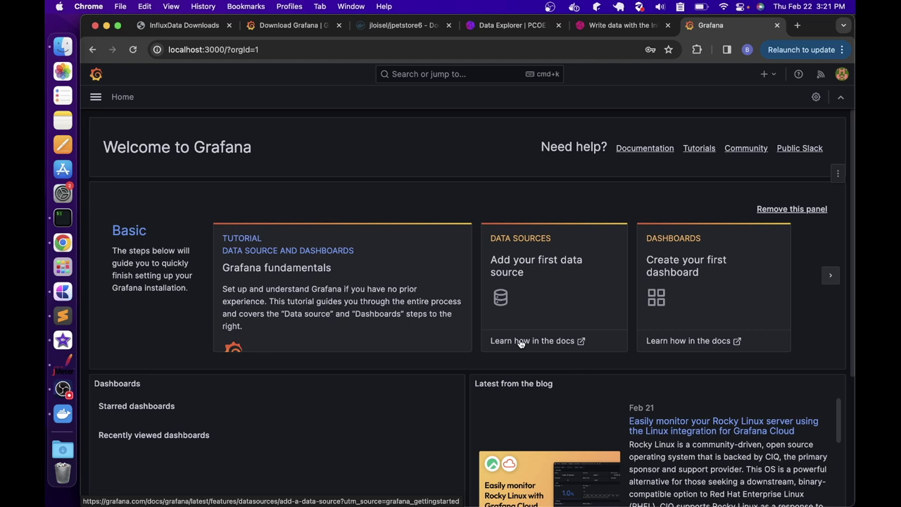
Go to the Data sources list and start adding a new data source
click(96, 98)
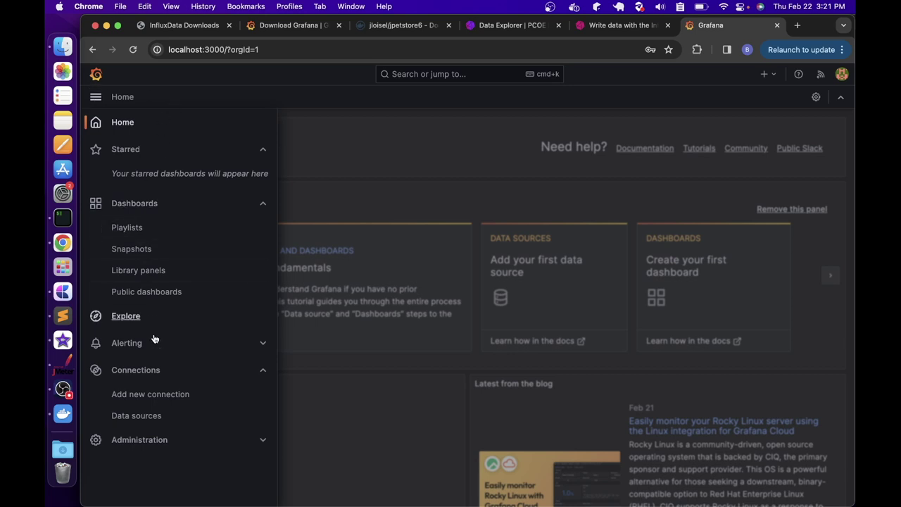
click(149, 416)
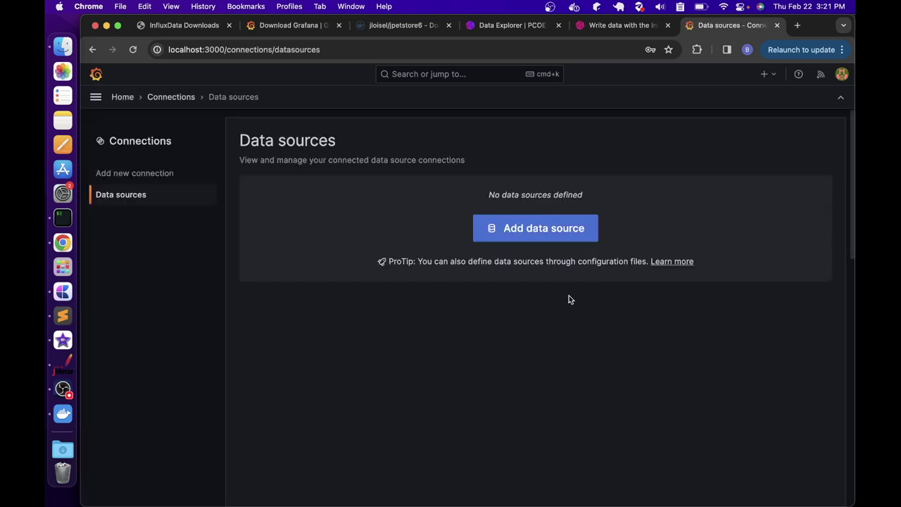
click(538, 229)
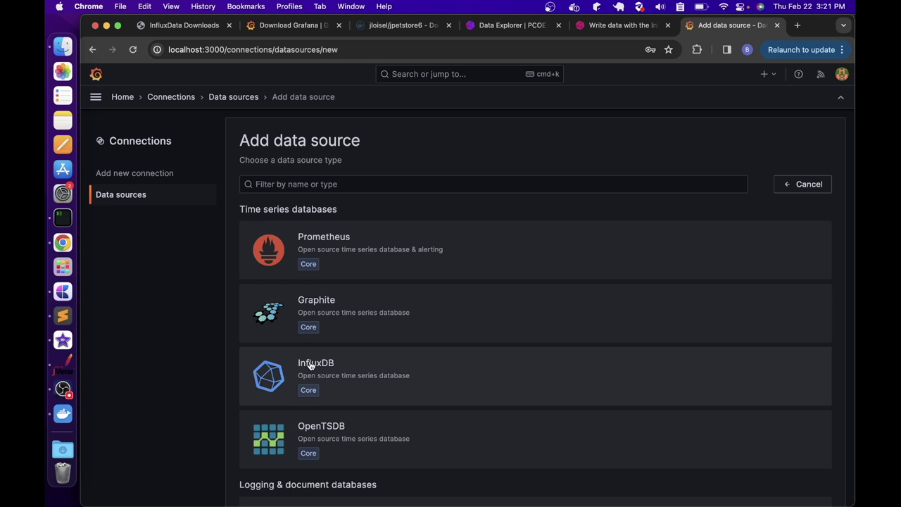
Filter the data source types by 'influxdb' and create an InfluxDB data source
click(367, 184)
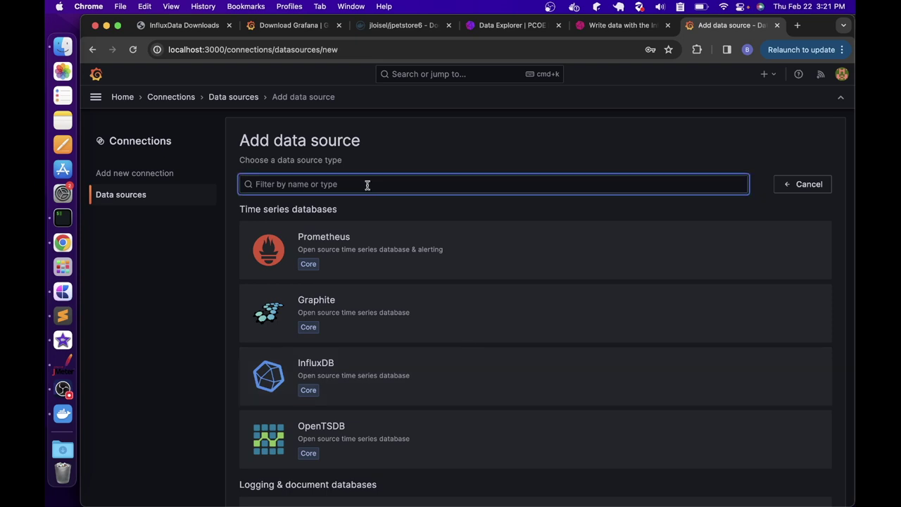
text(influxdb)
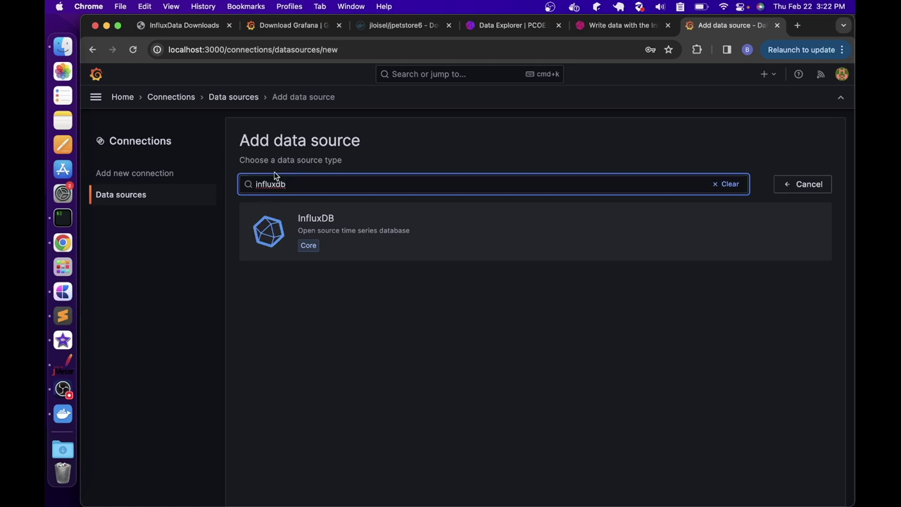
click(310, 218)
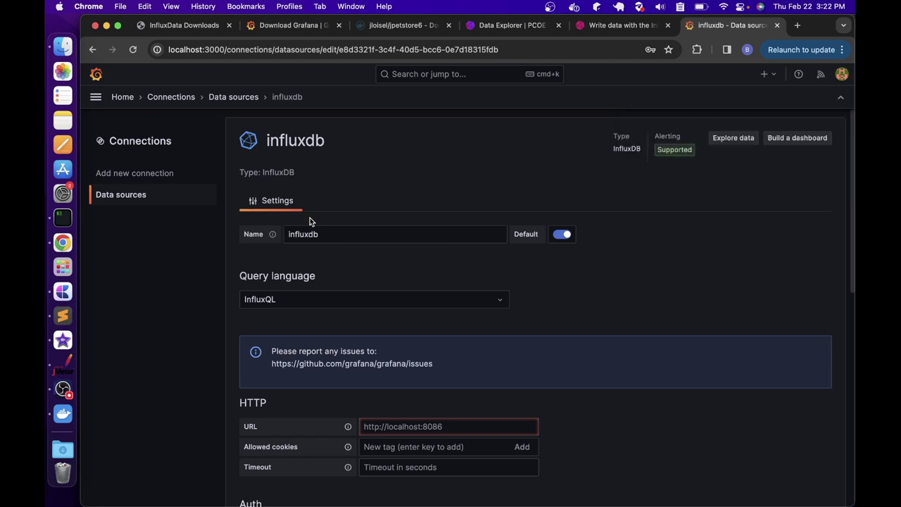
click(346, 238)
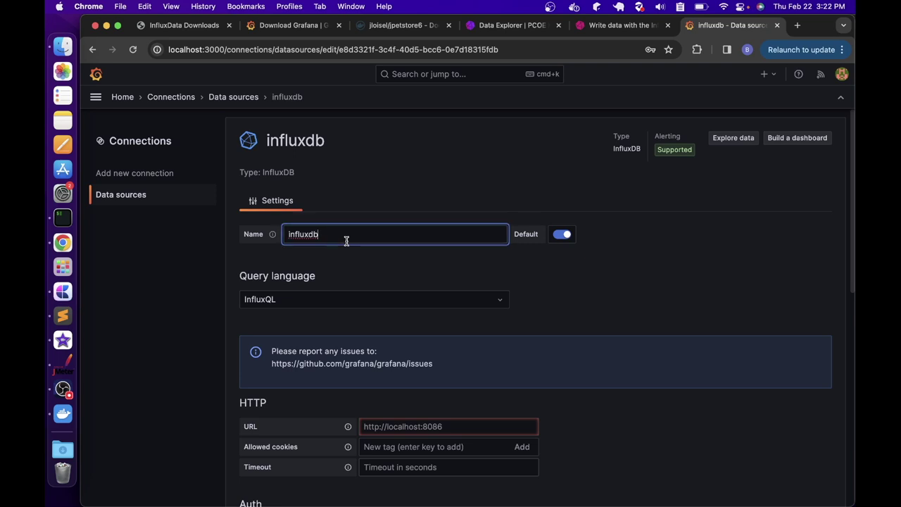
Rename the data source to influxdb-jmeter and select Flux as its query language
text(-jmeter)
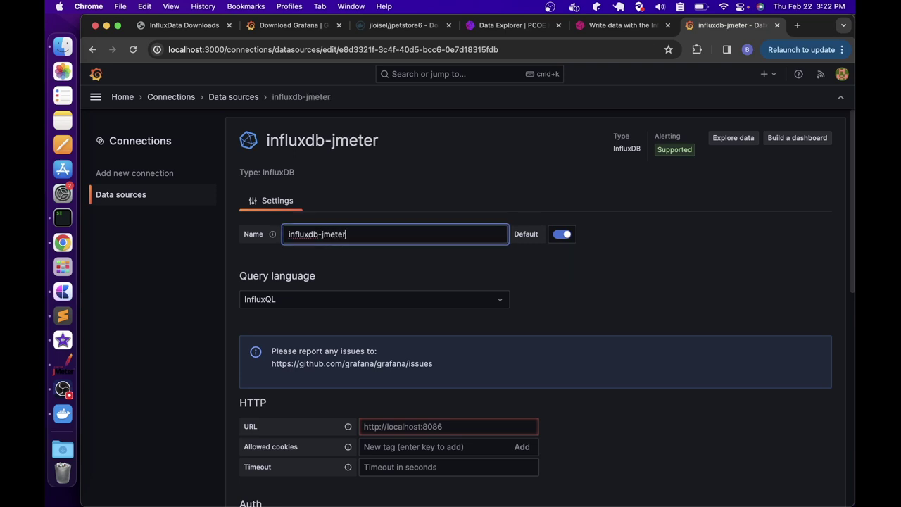
scroll(358, 218, down, 3)
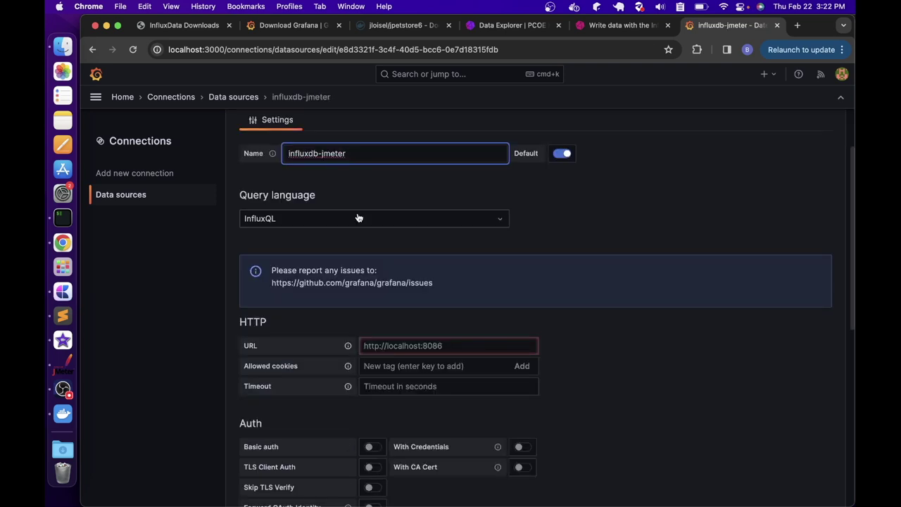
click(358, 219)
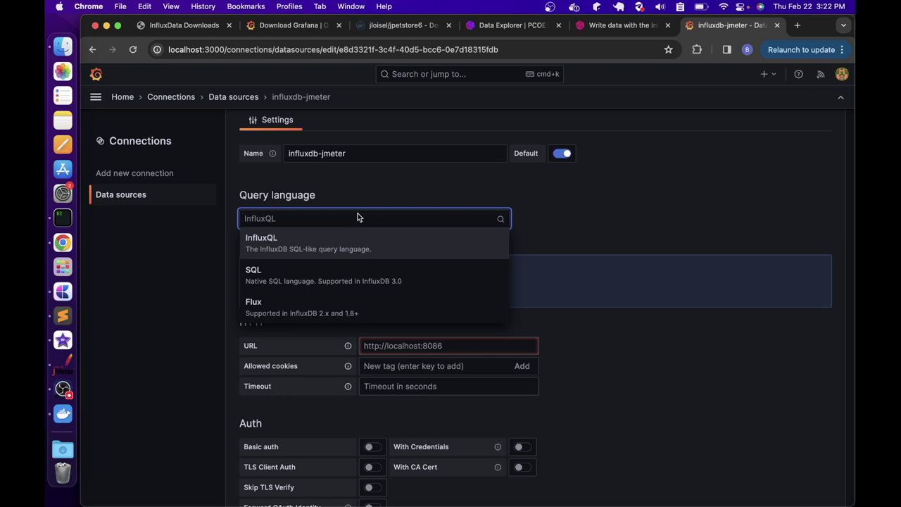
click(298, 311)
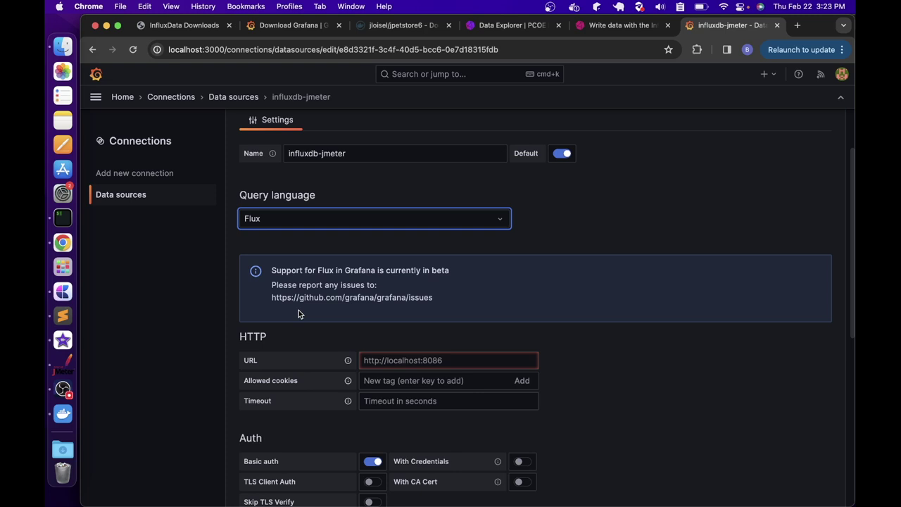
scroll(299, 309, down, 2)
click(388, 301)
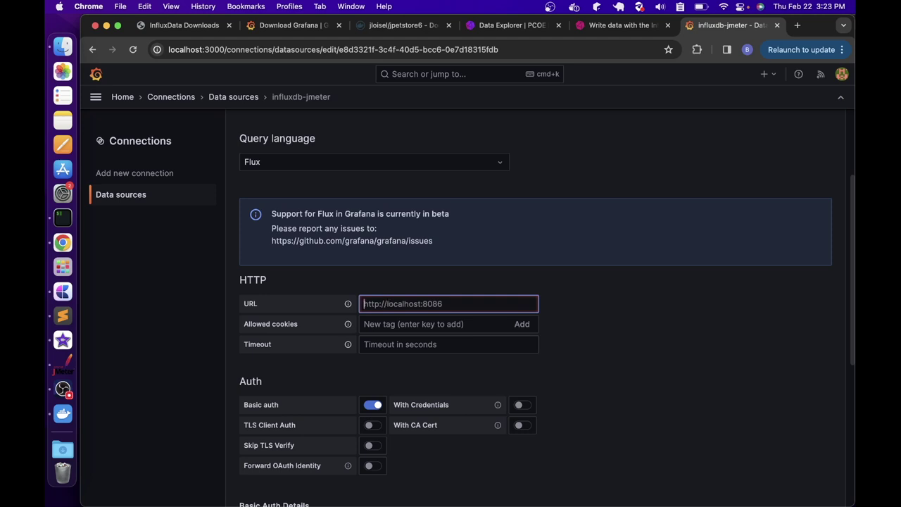
text(http://localhost:8086)
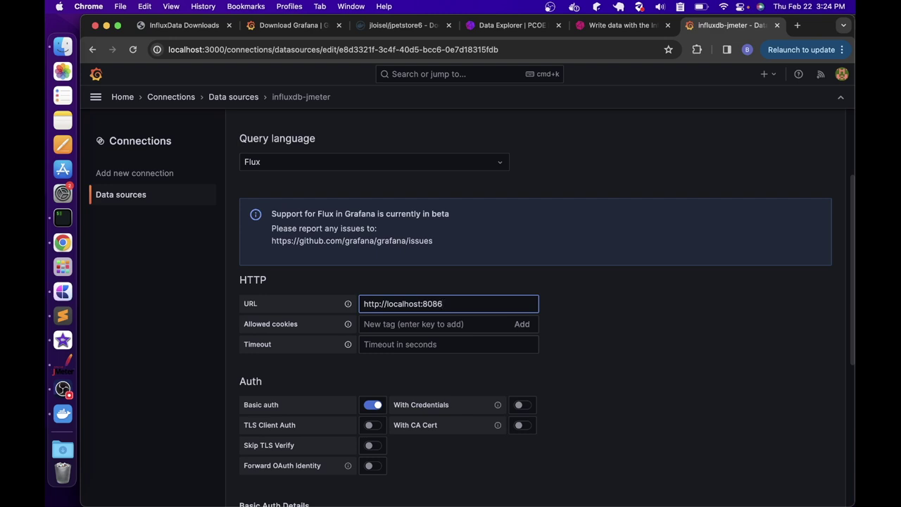
scroll(405, 302, down, 1)
scroll(440, 308, down, 3)
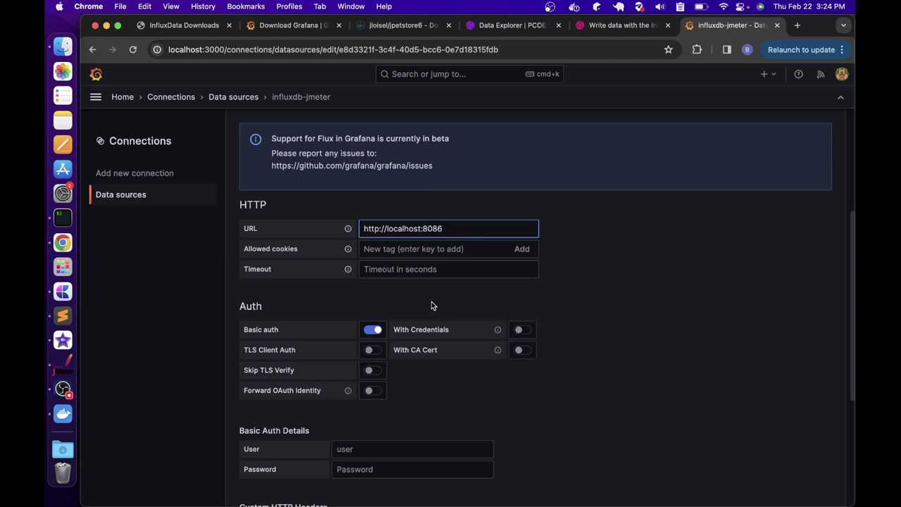
scroll(387, 340, up, 1)
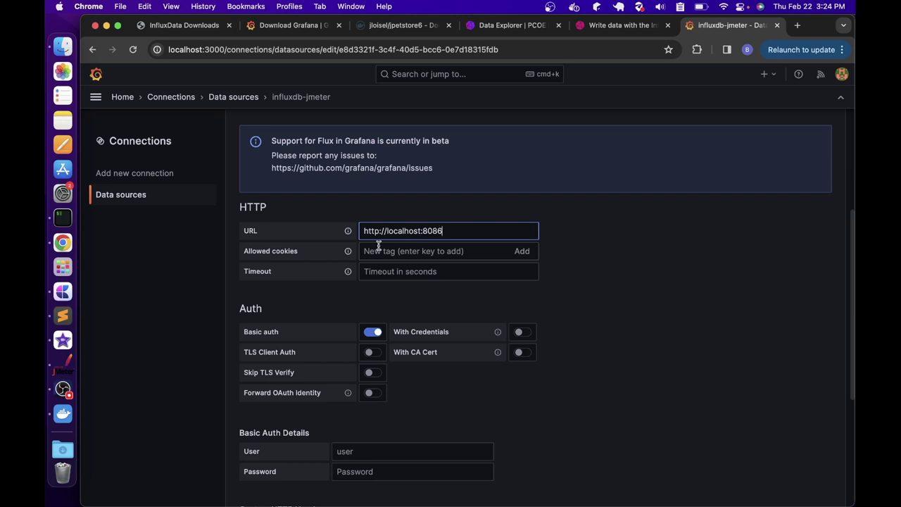
click(367, 332)
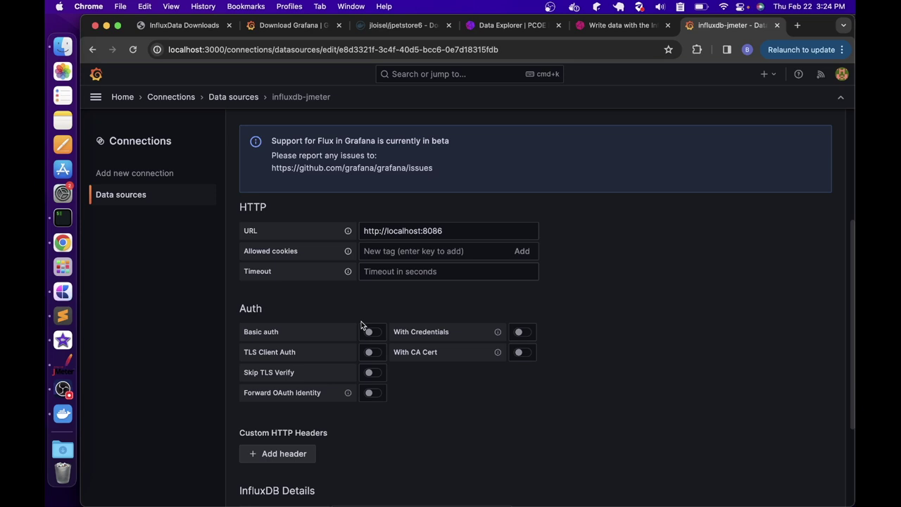
scroll(361, 321, down, 3)
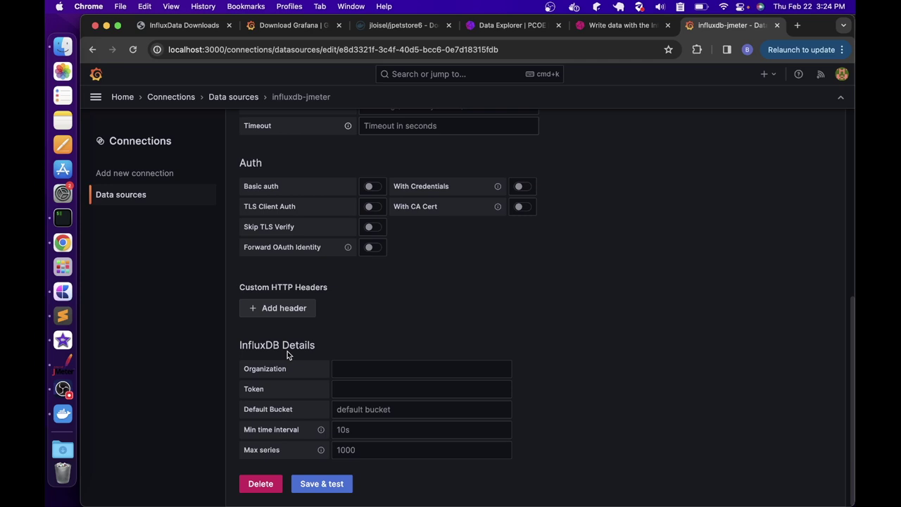
Enter organization PCOE, paste the API token, and set default bucket jmeter
click(372, 377)
text(PCOE)
key(Tab)
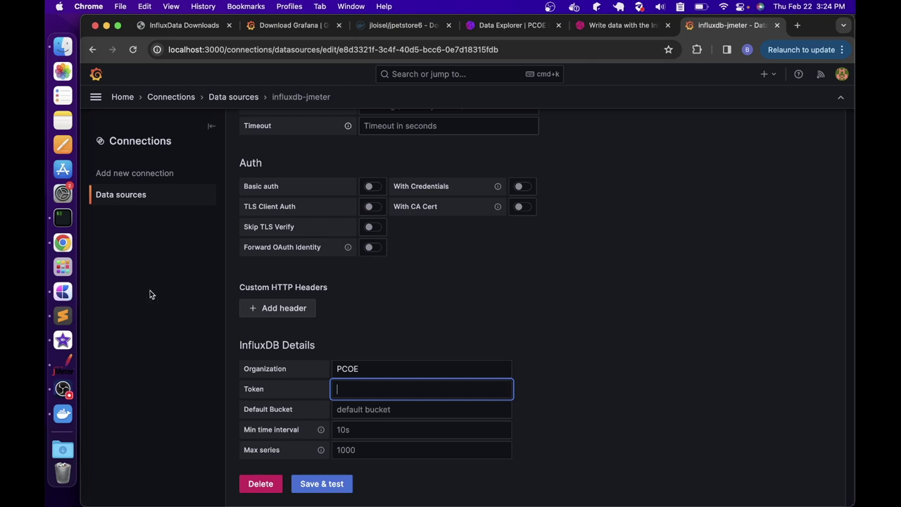
click(62, 316)
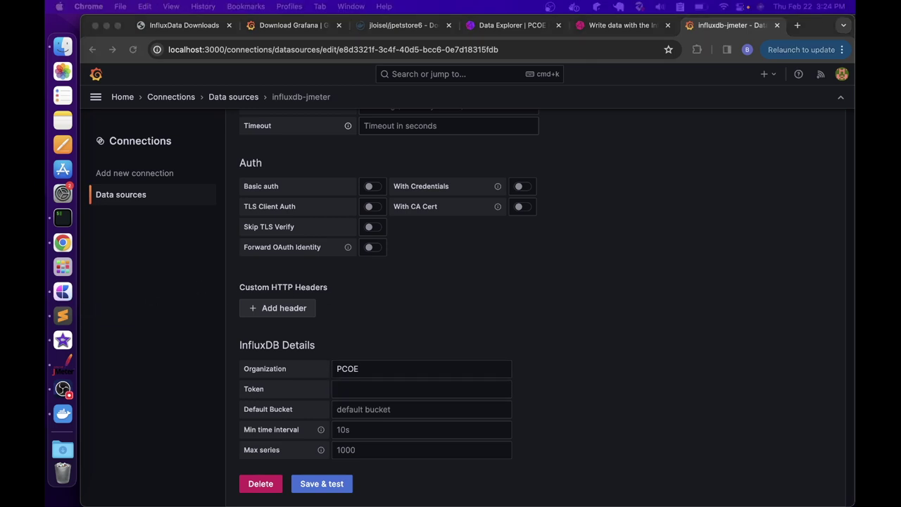
click(361, 384)
key(super+v)
click(366, 408)
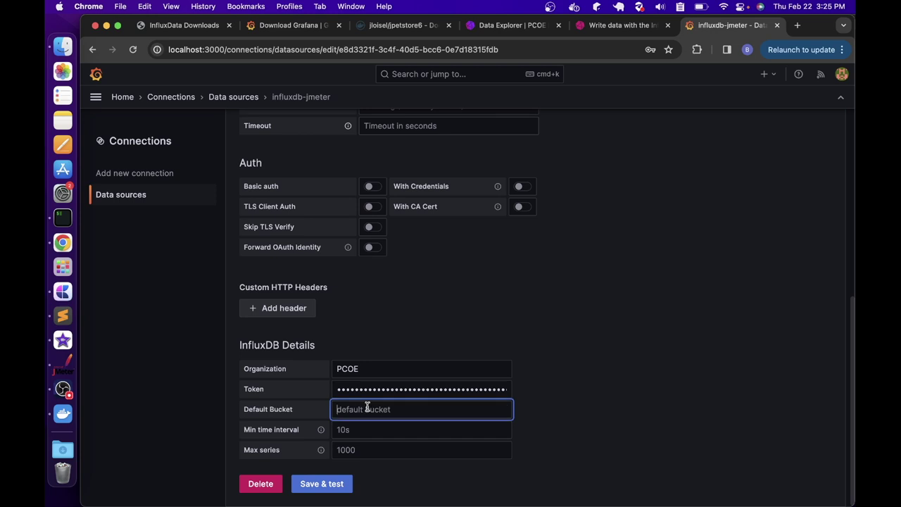
text(jmeter)
Save and test the data source, then examine the connection refused error and its address
click(322, 484)
scroll(320, 490, down, 2)
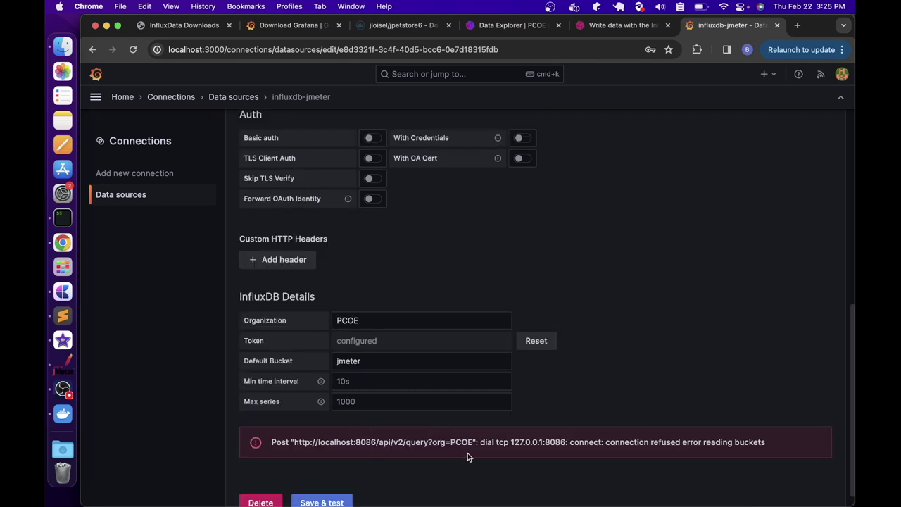
drag(607, 442, 765, 442)
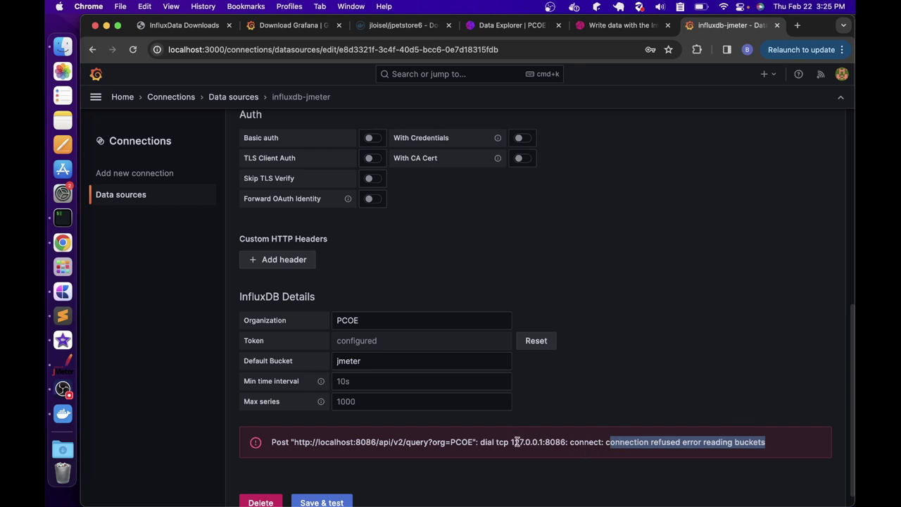
drag(515, 442, 543, 442)
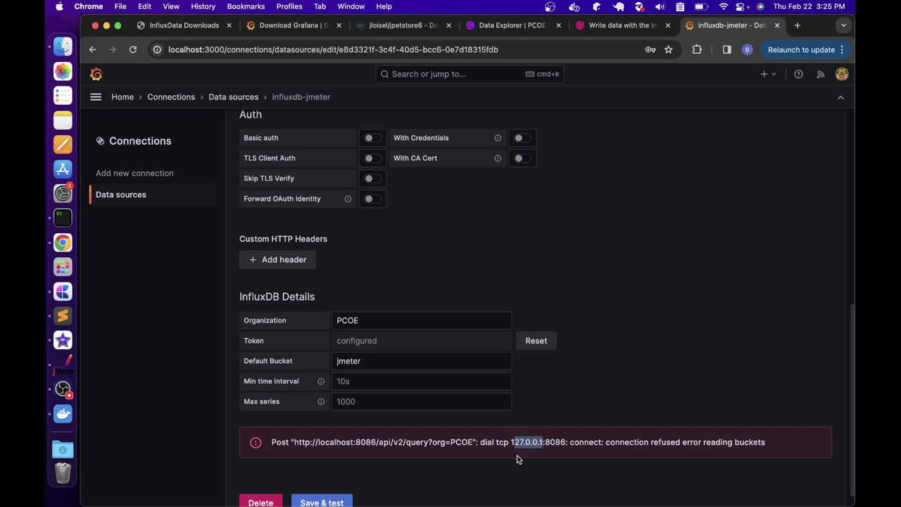
scroll(483, 303, up, 8)
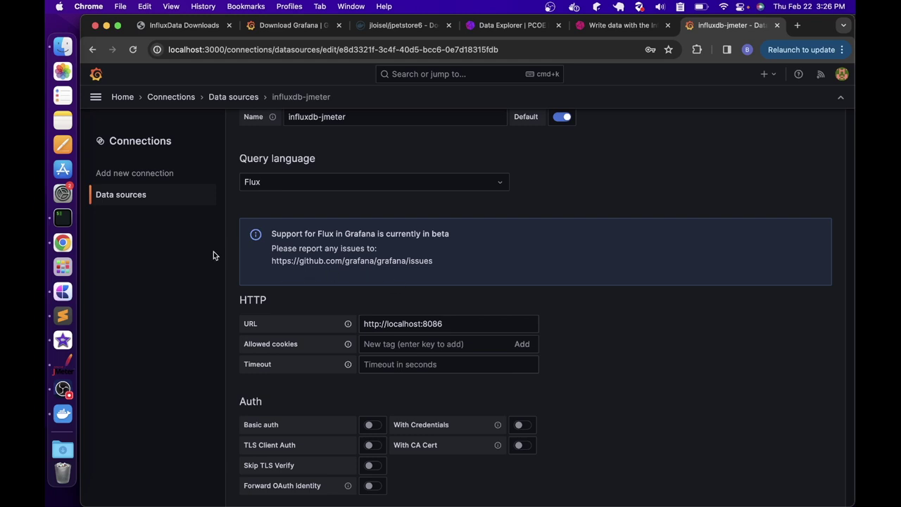
In the terminal, run docker inspect influxdb and scroll through the container details
right_click(62, 220)
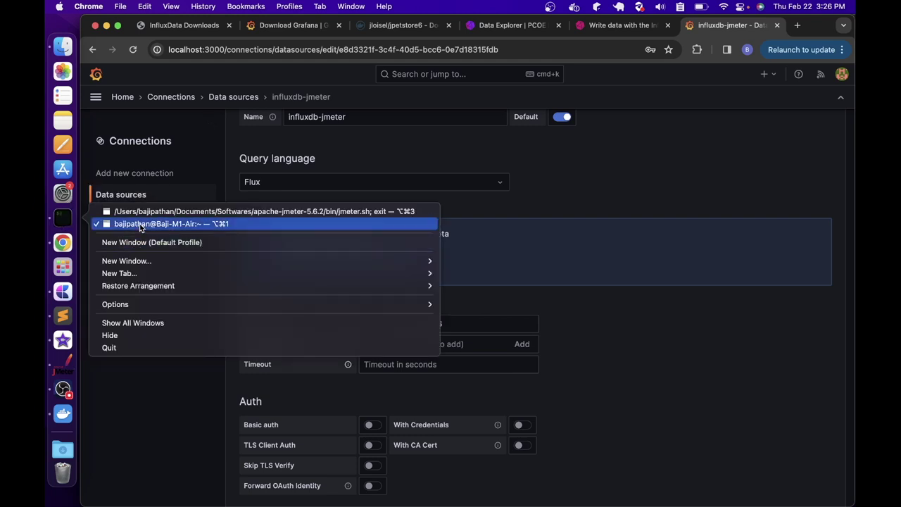
click(140, 223)
text(docker inspect influxdb | grep -i ipaddress)
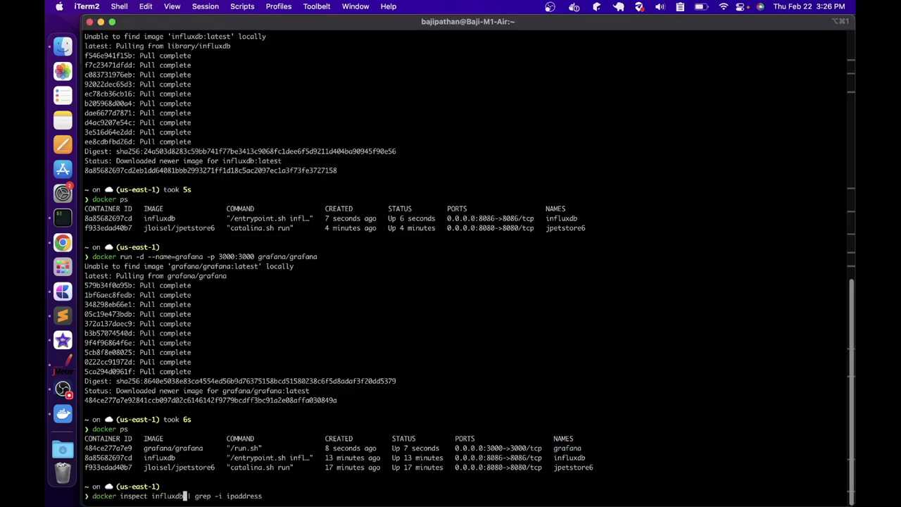
key(Return)
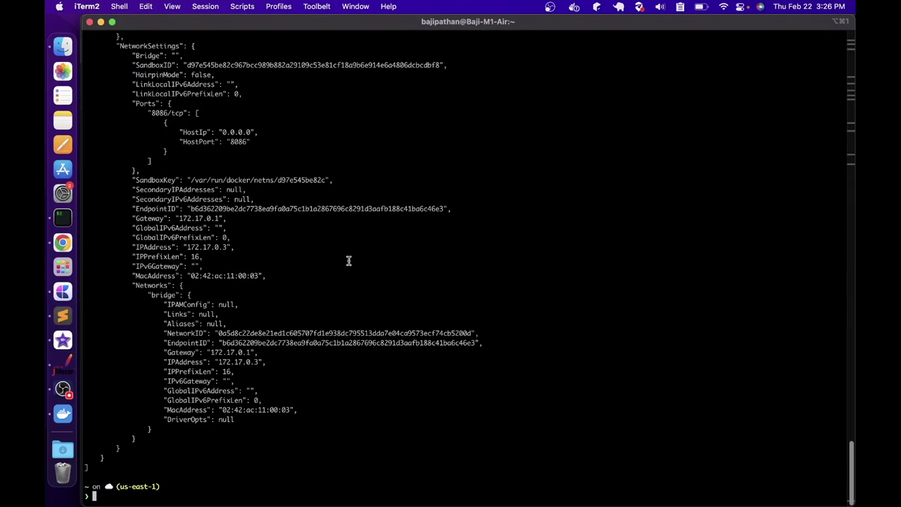
scroll(347, 261, up, 5)
scroll(336, 266, up, 20)
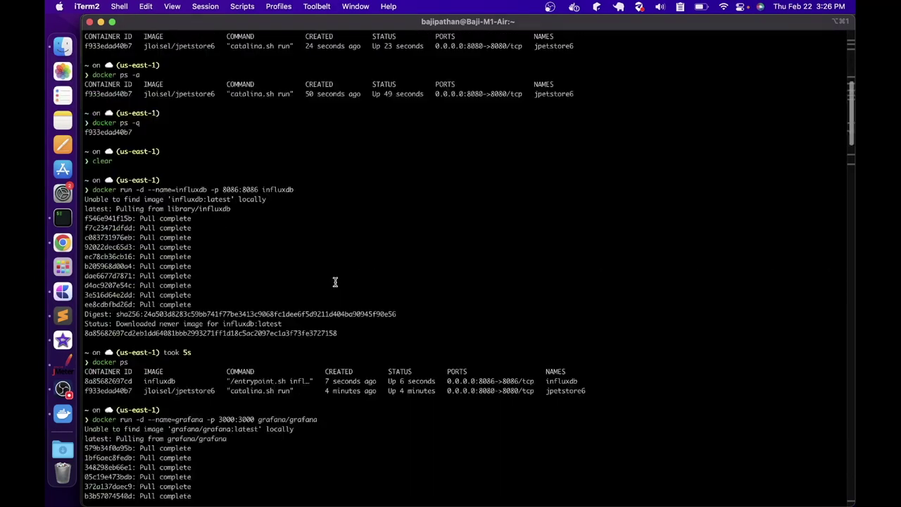
scroll(336, 282, down, 15)
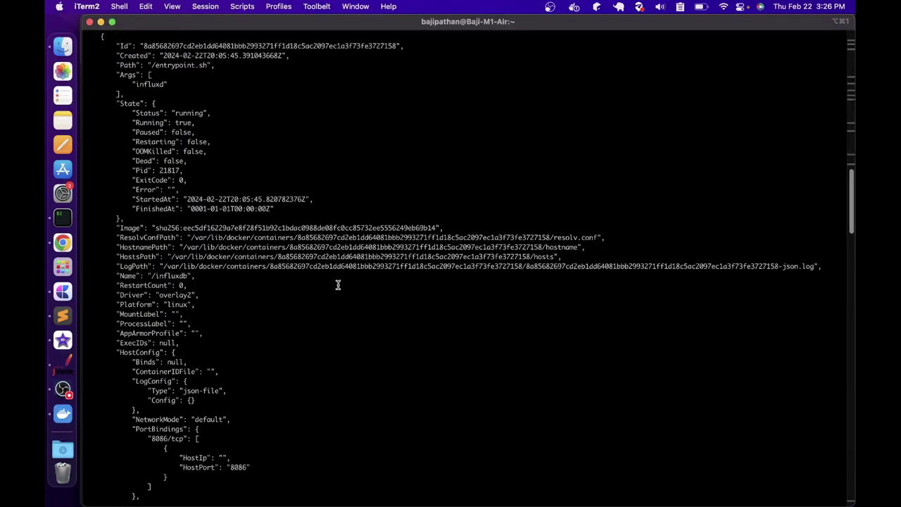
scroll(336, 281, down, 2)
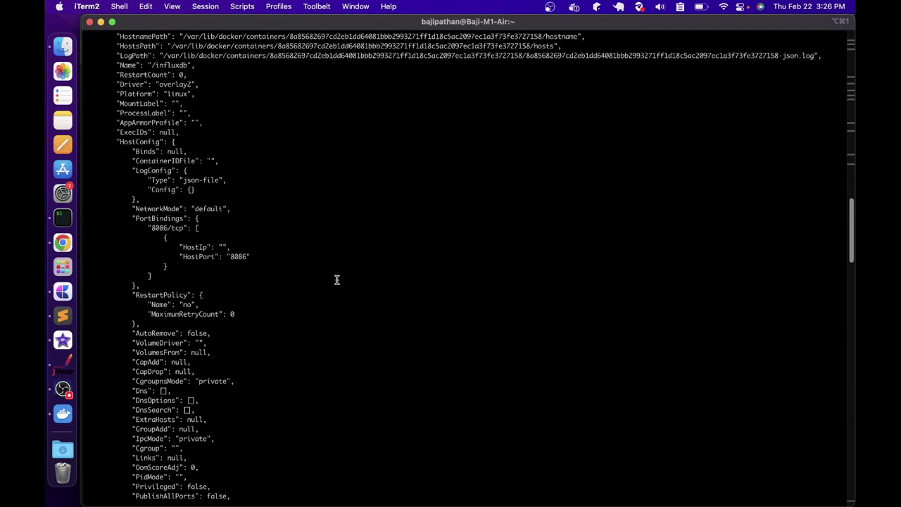
scroll(339, 285, down, 8)
scroll(339, 284, down, 6)
scroll(341, 285, down, 1)
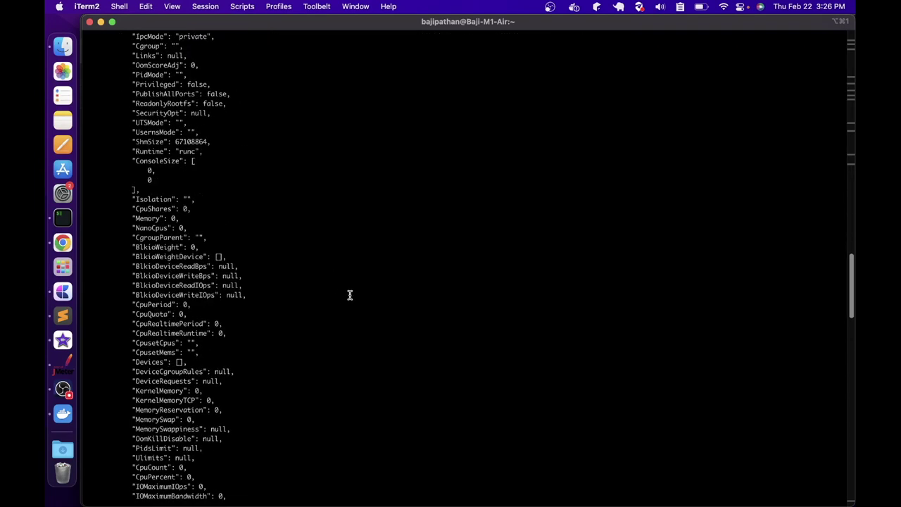
Filter the inspect output to ipaddress, select the IP 172.17.0.3, and select localhost in Grafana's URL
key(Up)
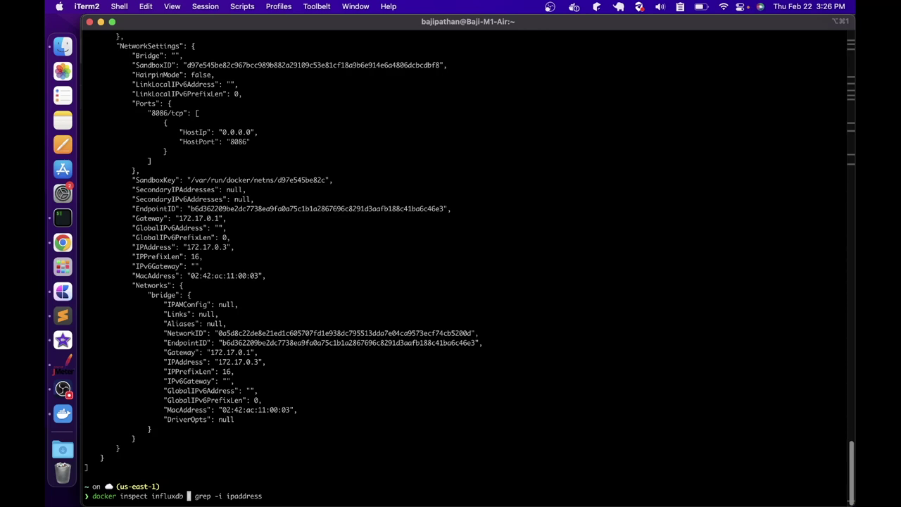
text(| grep -i ipaddress)
key(Return)
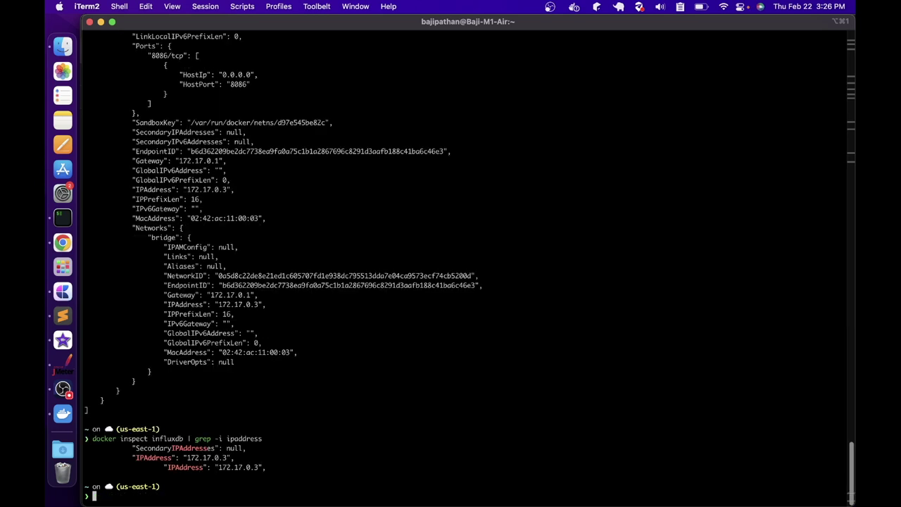
drag(220, 468, 259, 469)
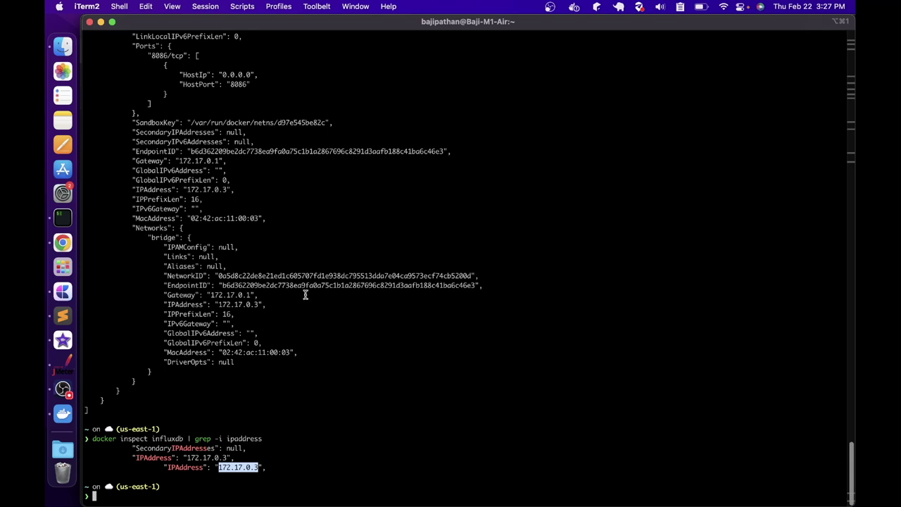
key(super+Tab)
drag(387, 324, 422, 325)
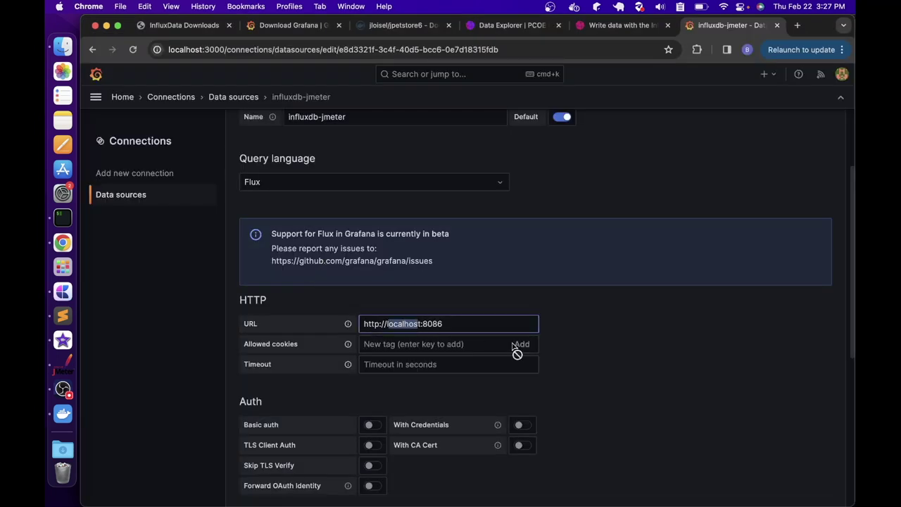
Change the influxdb-jmeter URL to 172.17.0.3:8086, Save & test it, then go to Explore
text(172.17.0.1)
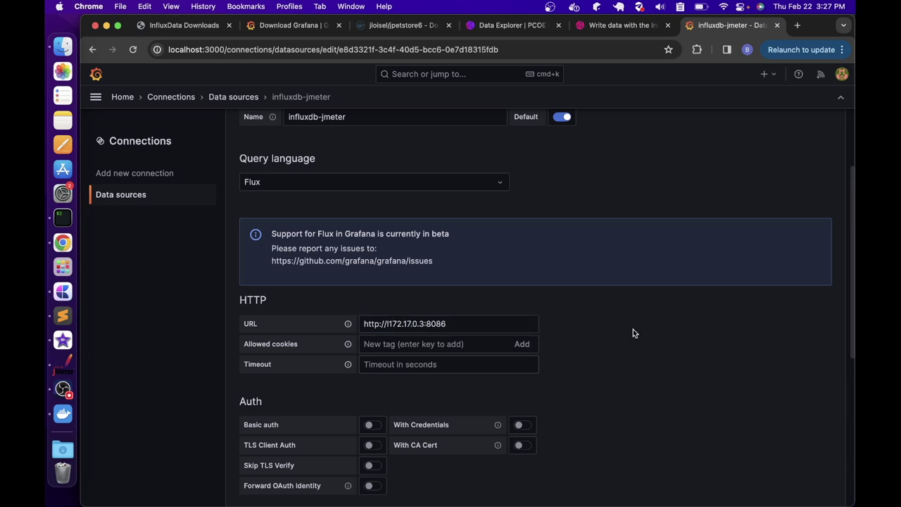
scroll(633, 329, down, 5)
click(323, 485)
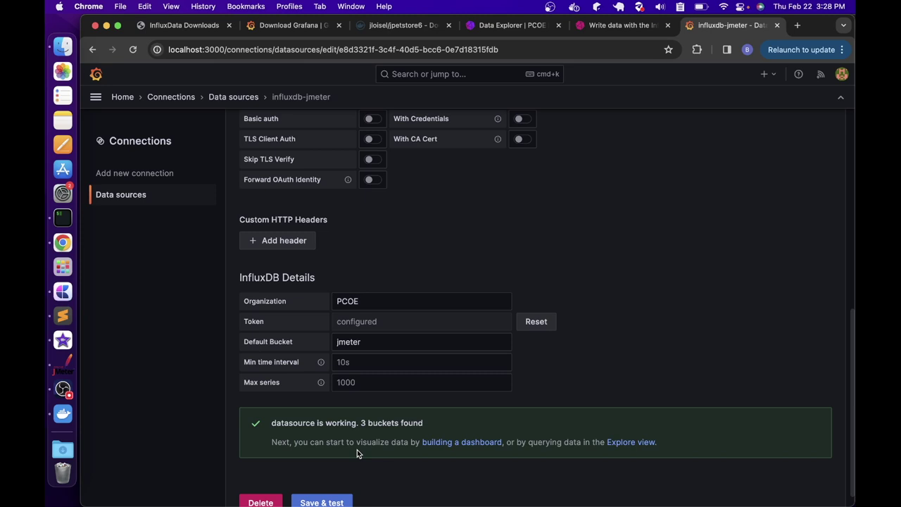
click(100, 102)
click(125, 316)
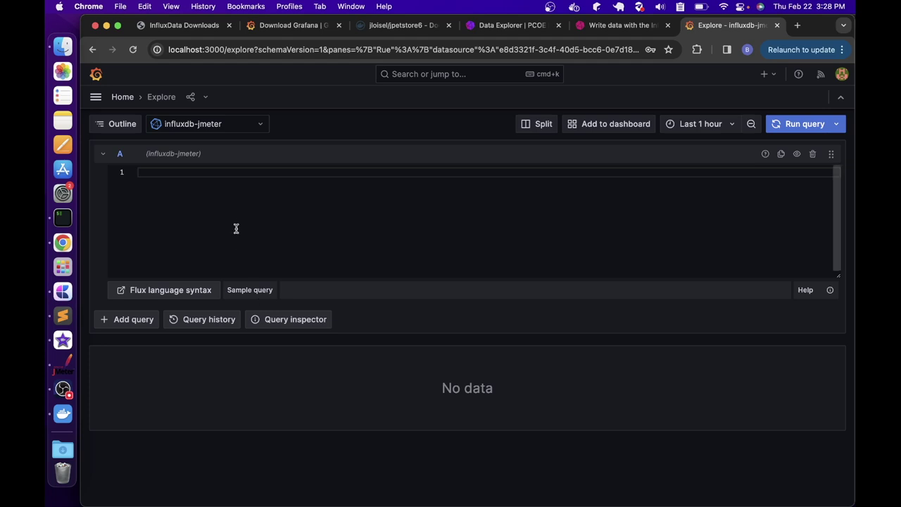
Insert the Simple query sample into the Flux query editor
click(248, 295)
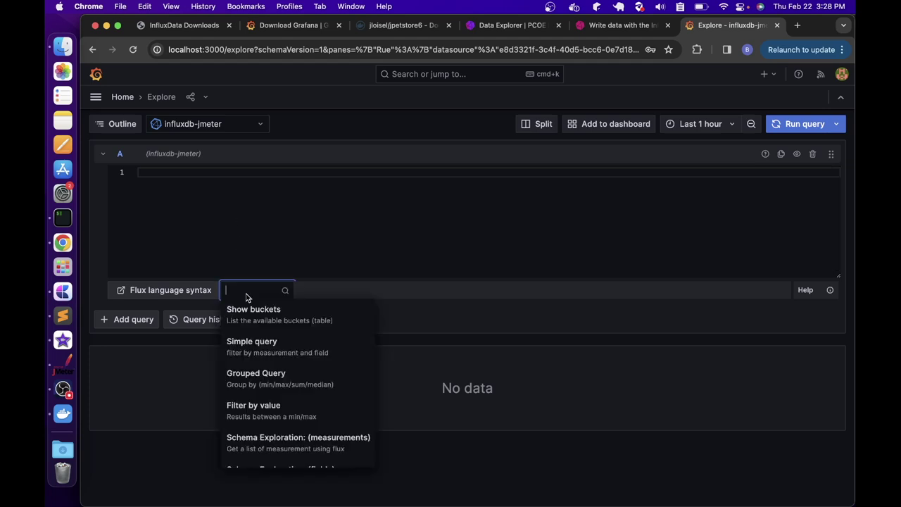
click(258, 352)
drag(188, 242, 112, 155)
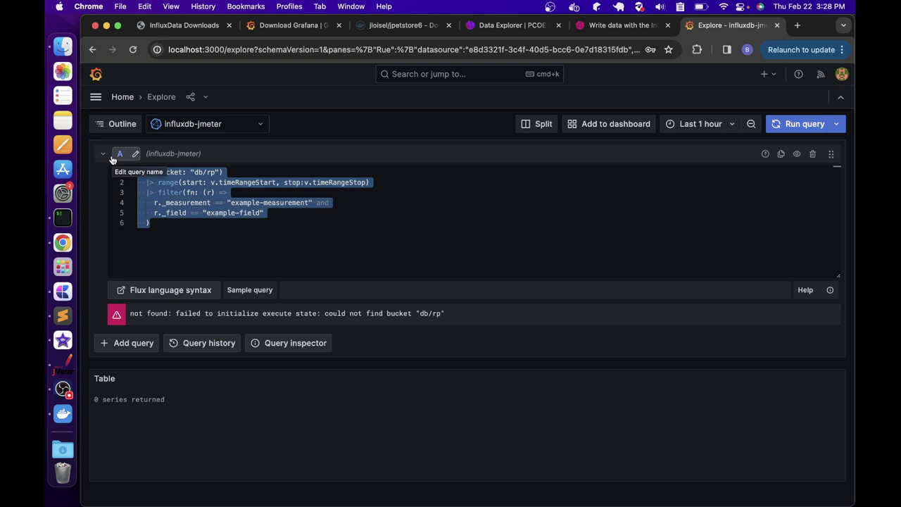
click(192, 220)
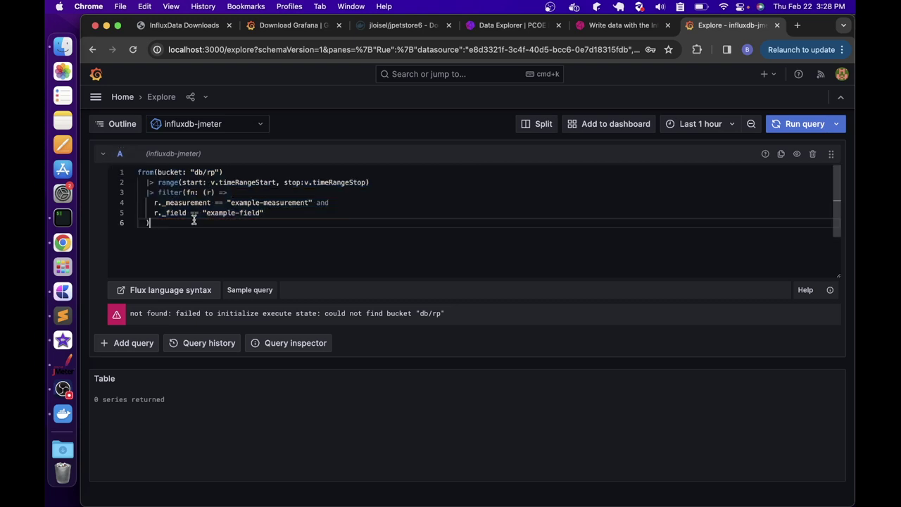
Replace the db/rp bucket and example-measurement placeholders with jmeter
click(198, 172)
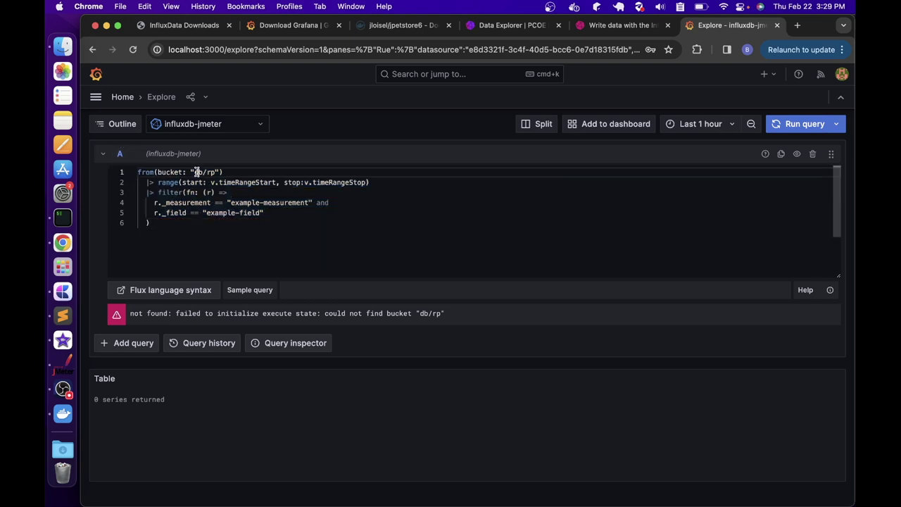
drag(194, 172, 216, 172)
text(jmeter)
drag(230, 202, 310, 203)
text(jmeter)
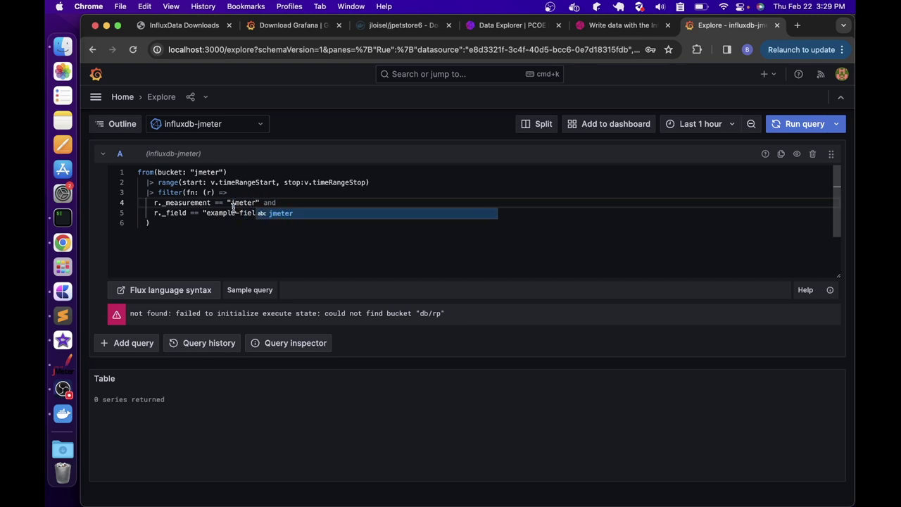
double_click(232, 213)
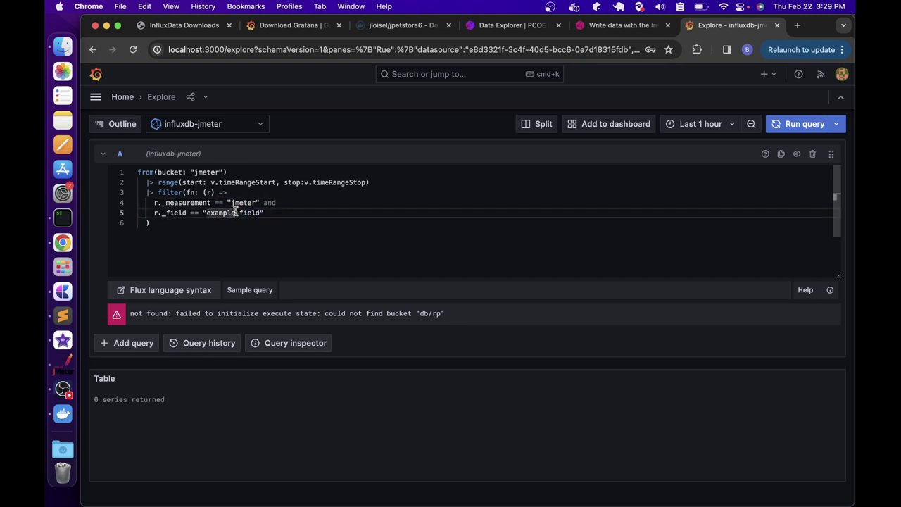
click(496, 24)
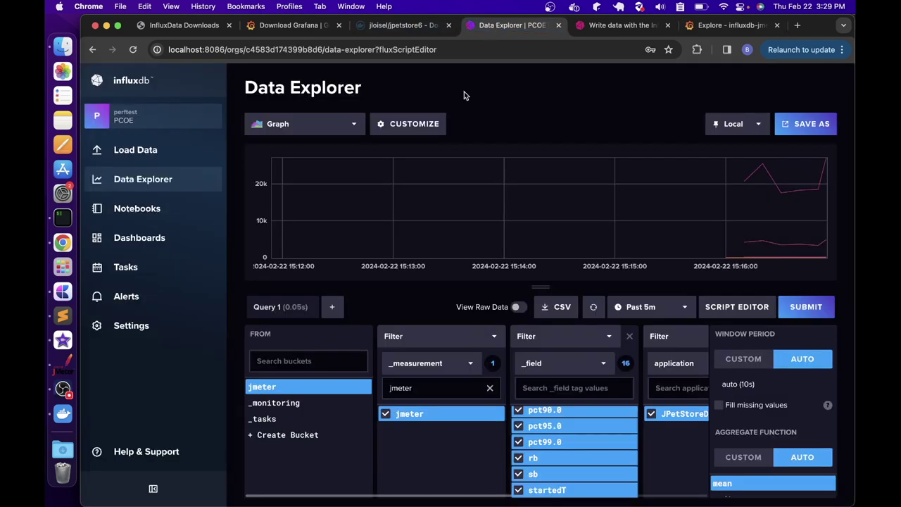
Scroll InfluxDB's _field list to find jmeter field names like pct95.0, then return to Grafana
scroll(589, 441, up, 3)
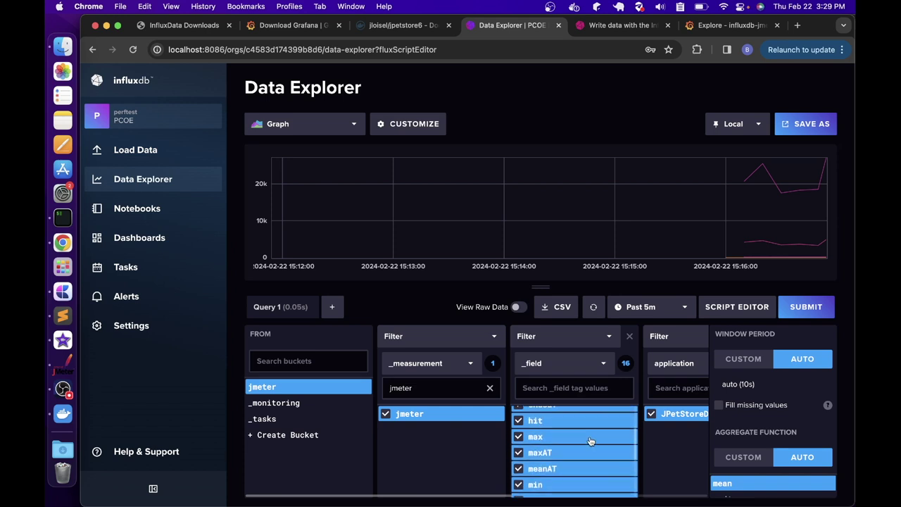
scroll(589, 441, down, 5)
scroll(584, 443, up, 5)
scroll(585, 443, up, 3)
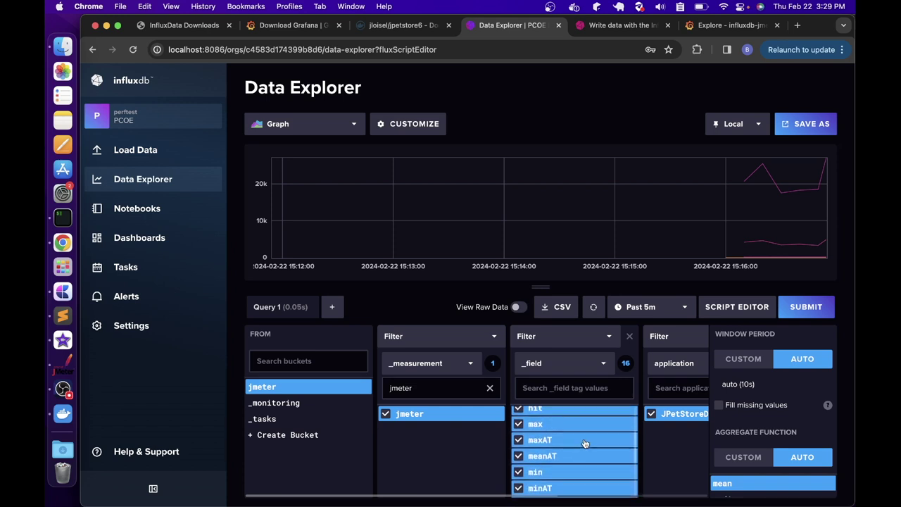
scroll(584, 442, down, 5)
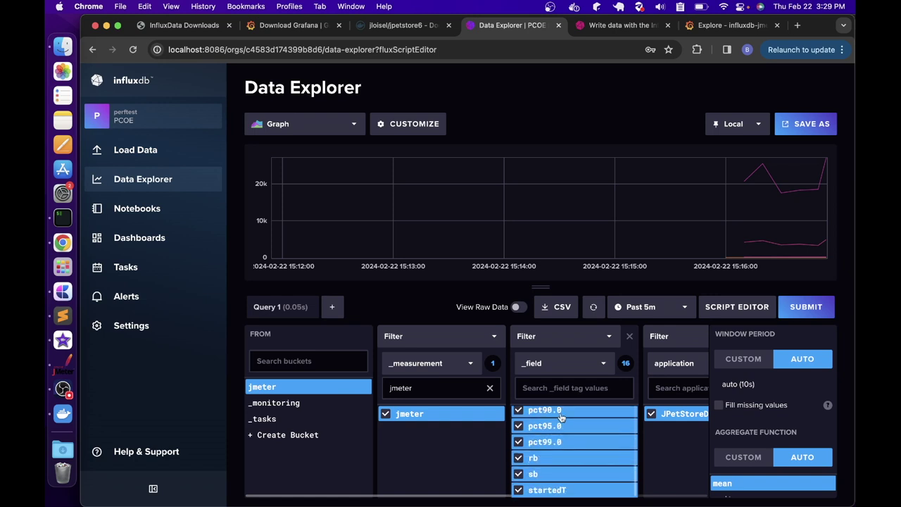
click(713, 31)
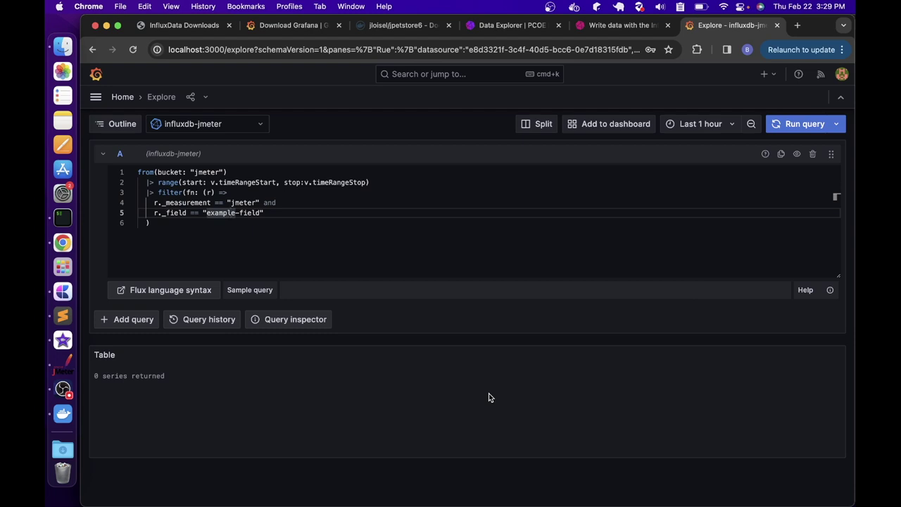
Set the field filter to pct95.0 and run the query, then clear JMeter's previous results
drag(206, 212, 259, 213)
text(pct95)
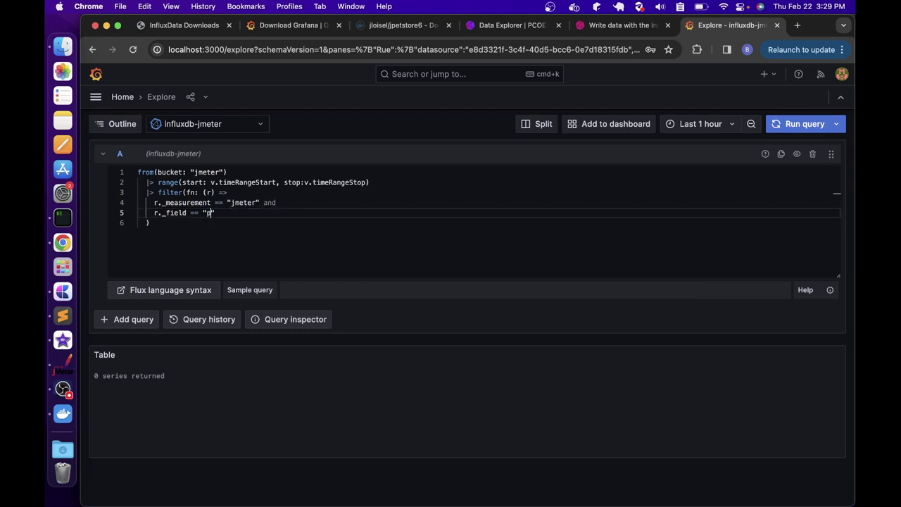
text(.0)
click(791, 131)
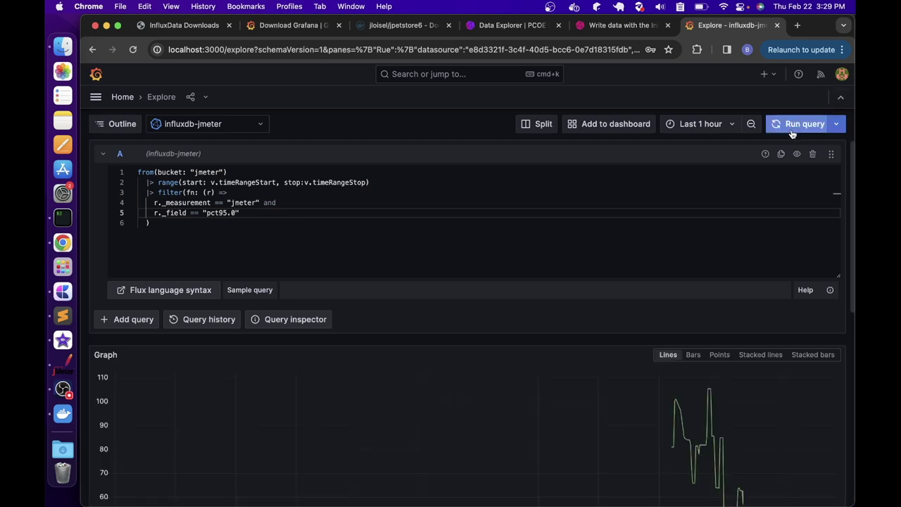
scroll(704, 362, down, 3)
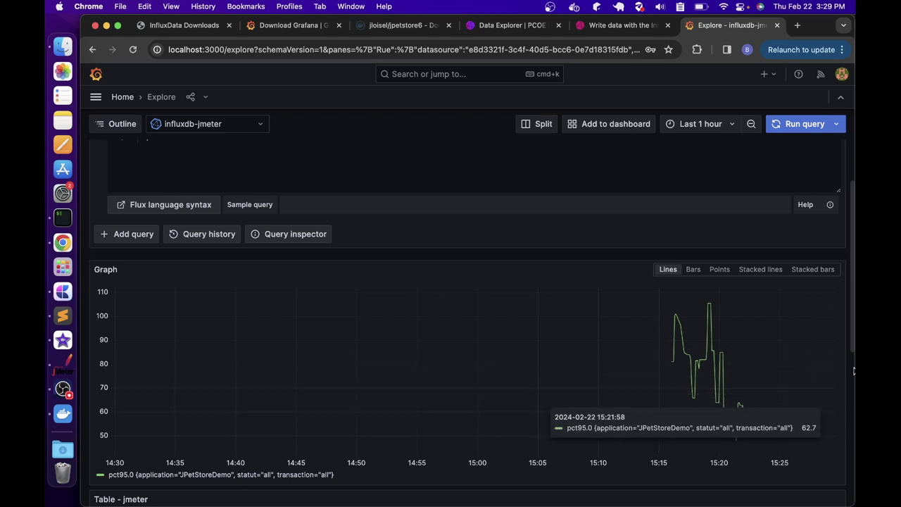
click(62, 364)
click(465, 84)
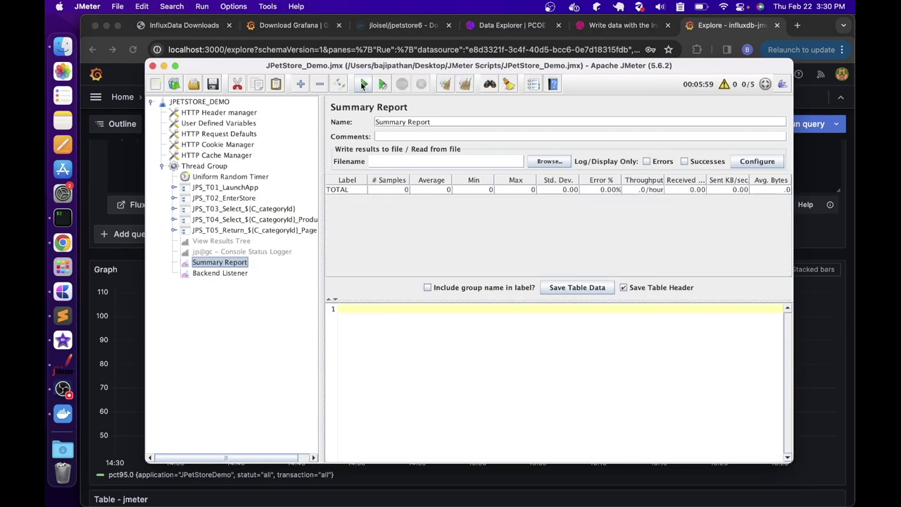
Start the JPetStore_Demo load test and set Grafana Explore to auto-refresh every 5s
click(364, 85)
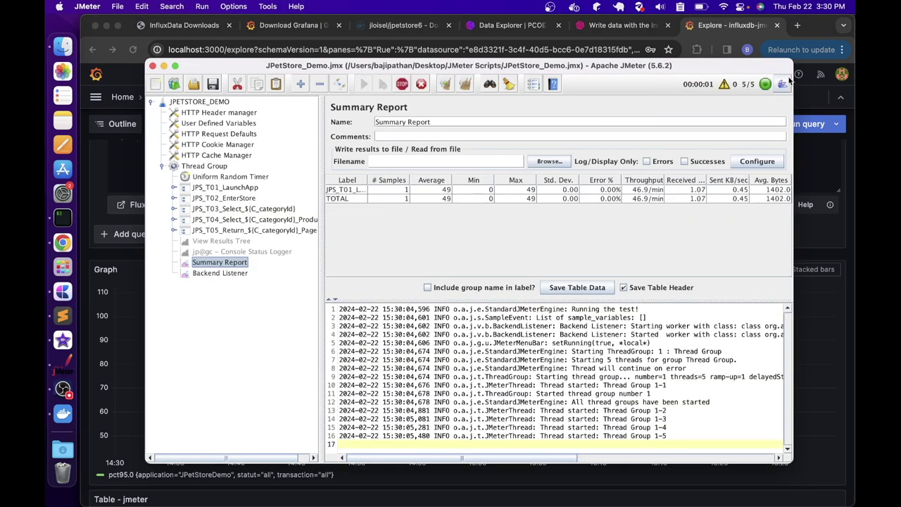
click(707, 34)
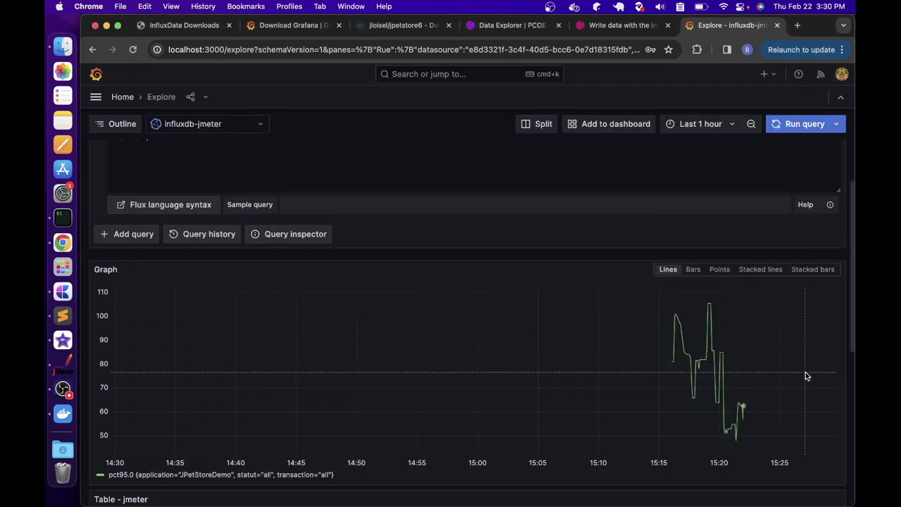
click(837, 125)
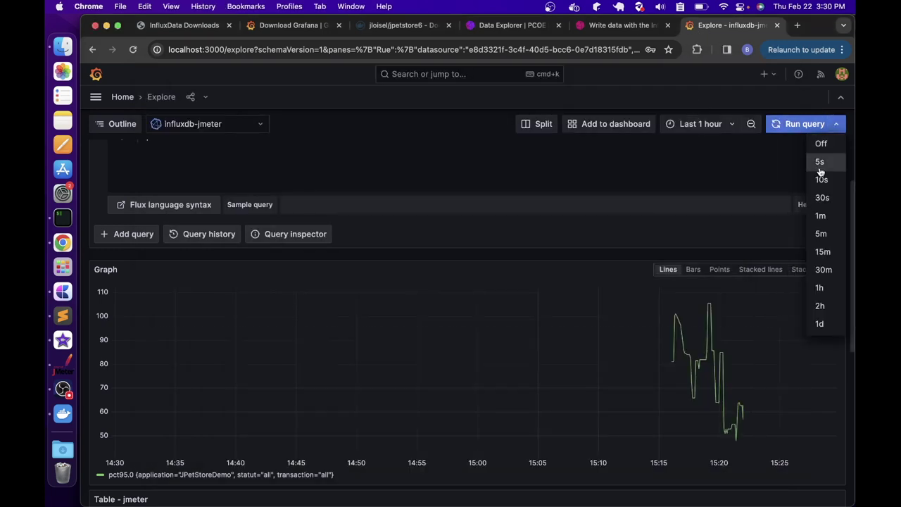
click(819, 163)
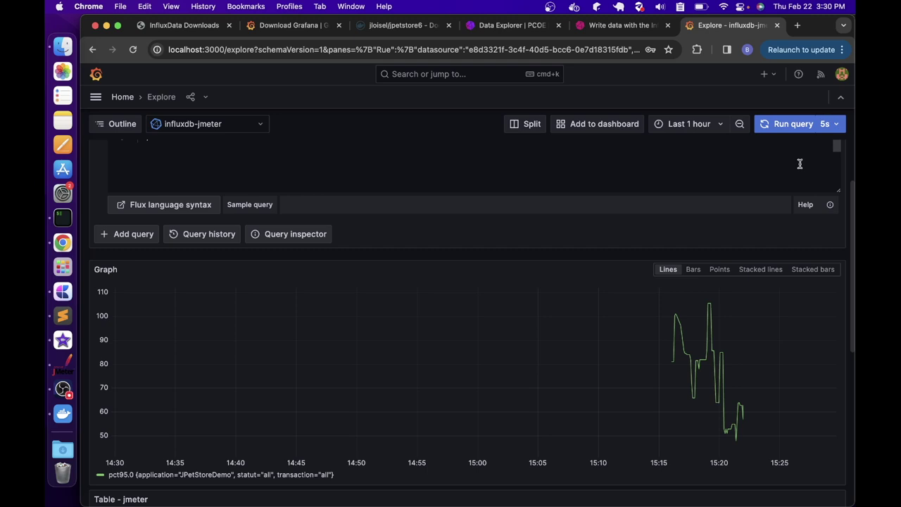
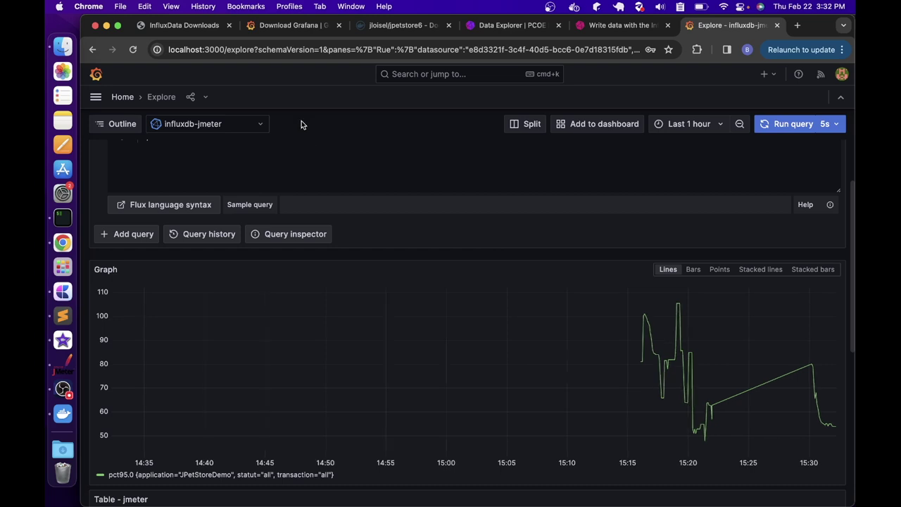
Go from Explore to the Dashboards list and start a new, empty dashboard
click(96, 97)
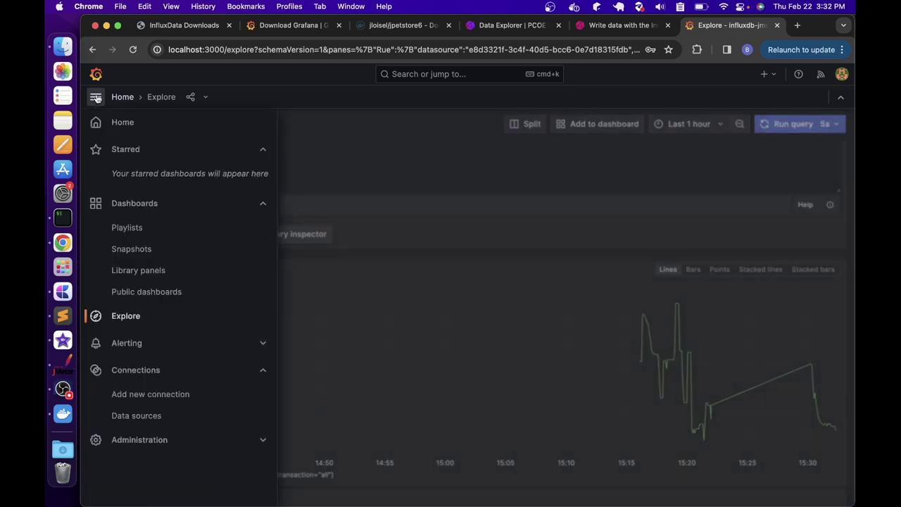
click(133, 203)
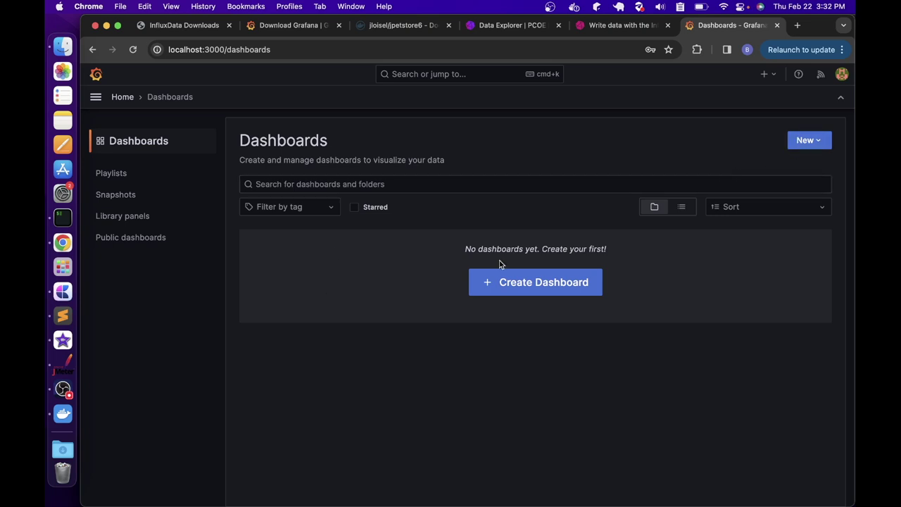
click(531, 288)
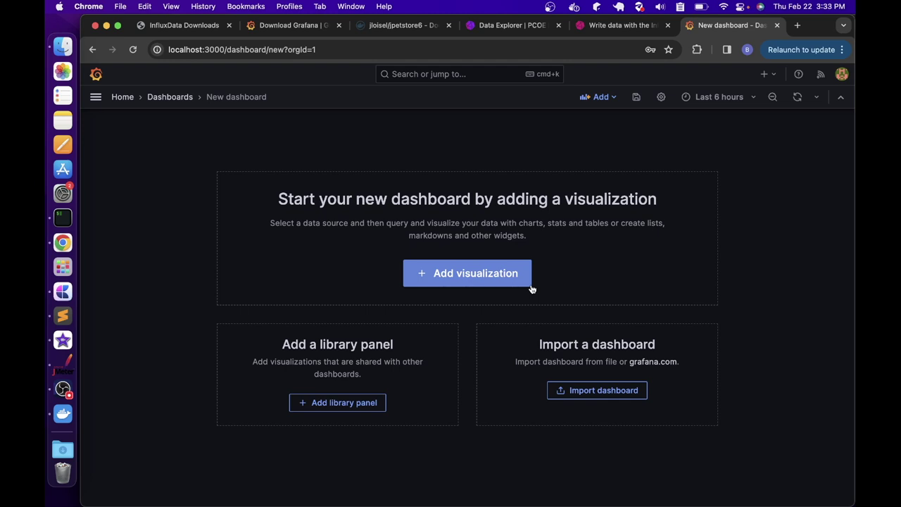
Add a visualization on the influxdb-jmeter data source with the Simple sample Flux query
click(454, 283)
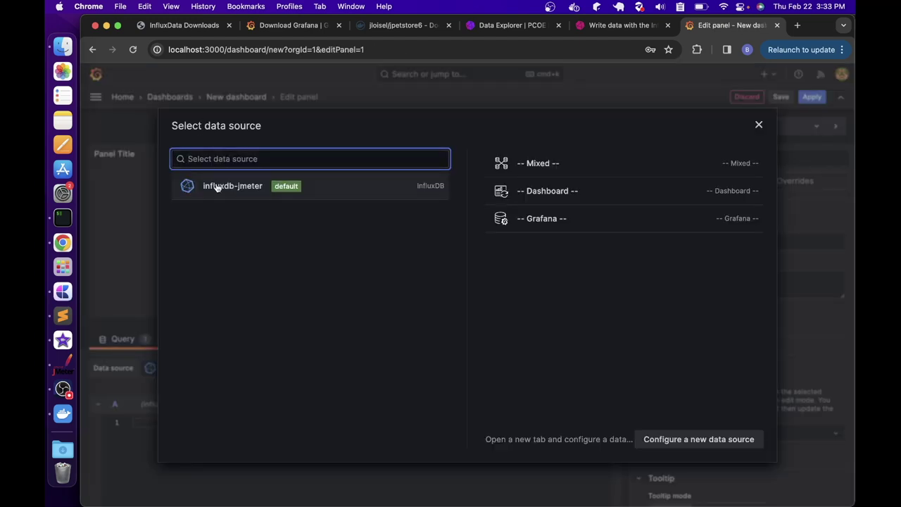
click(217, 194)
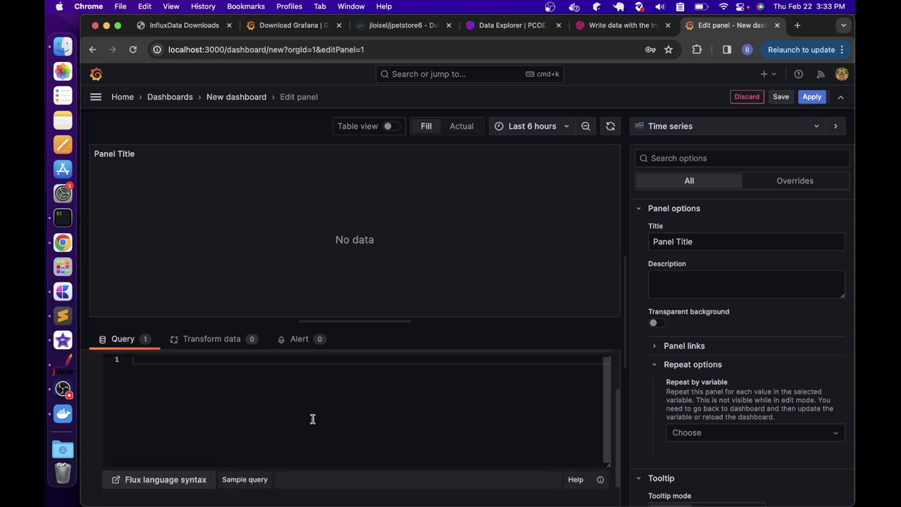
click(250, 450)
click(254, 320)
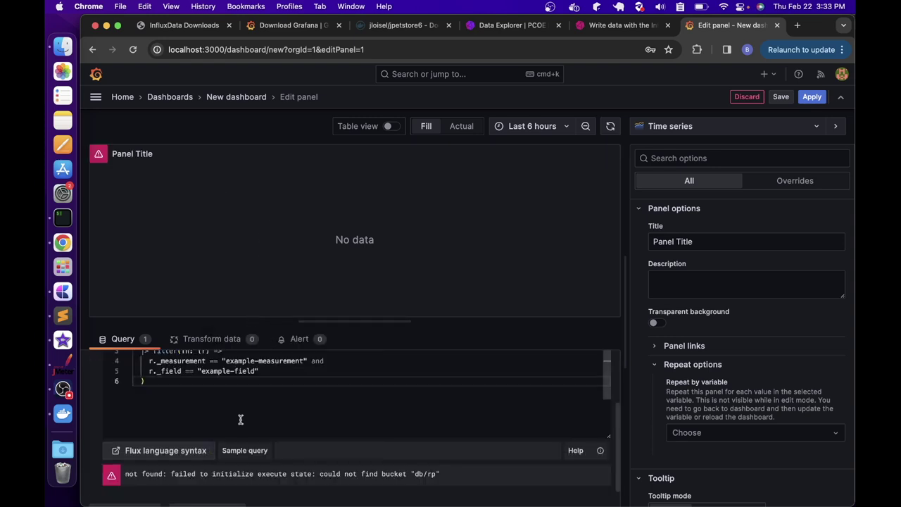
Set the query's bucket and measurement to jmeter and field to pct95.0, then rerun it
drag(188, 423, 212, 422)
text(jmeter)
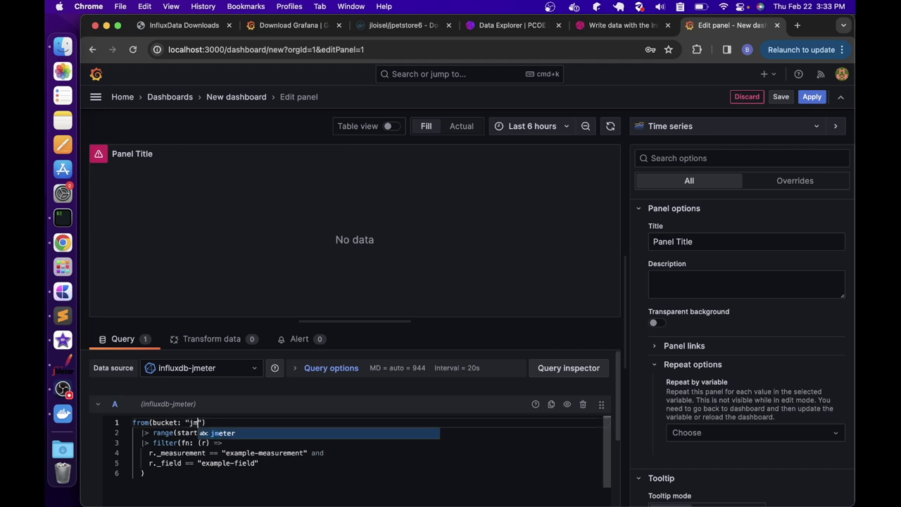
click(304, 452)
shift+click(223, 452)
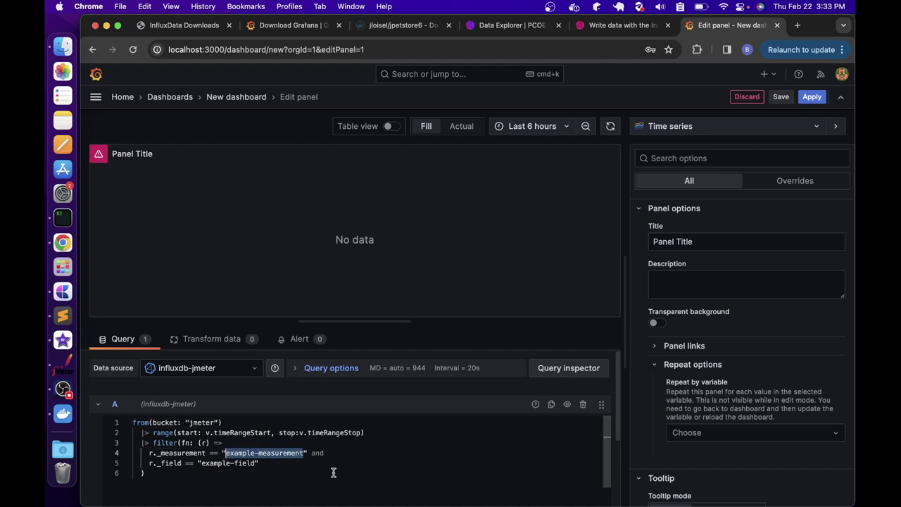
text(jmeter)
click(245, 464)
shift+click(202, 463)
text(pct9)
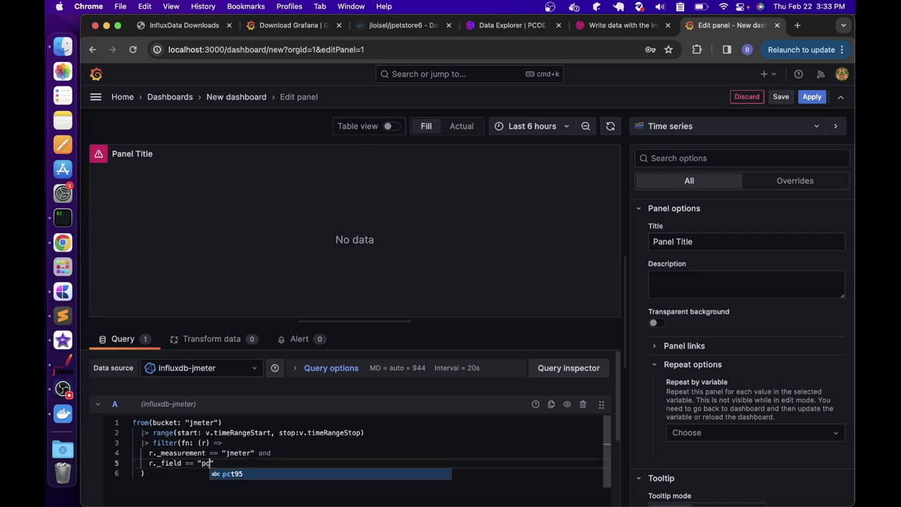
text(5.0)
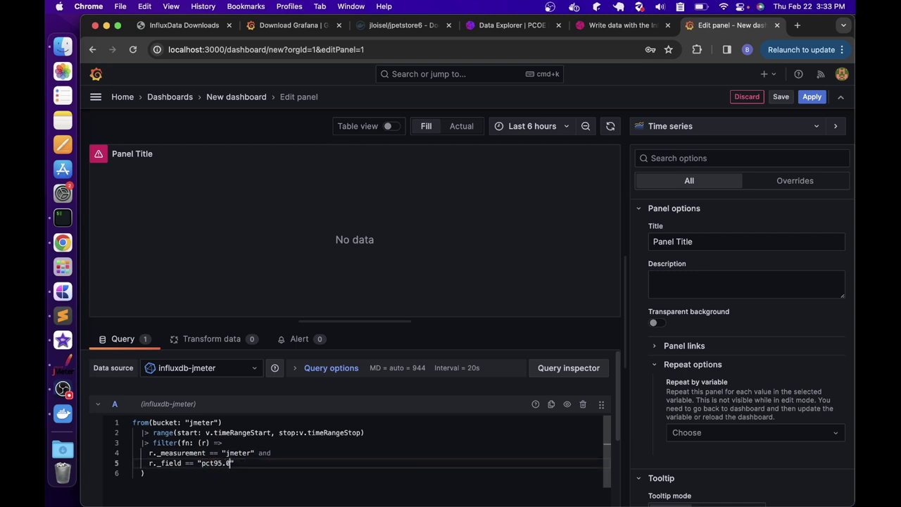
click(611, 126)
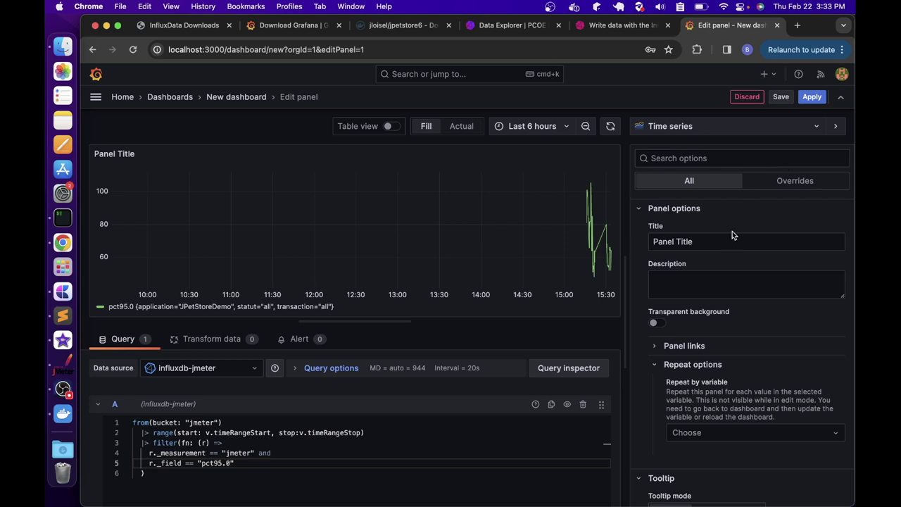
click(769, 126)
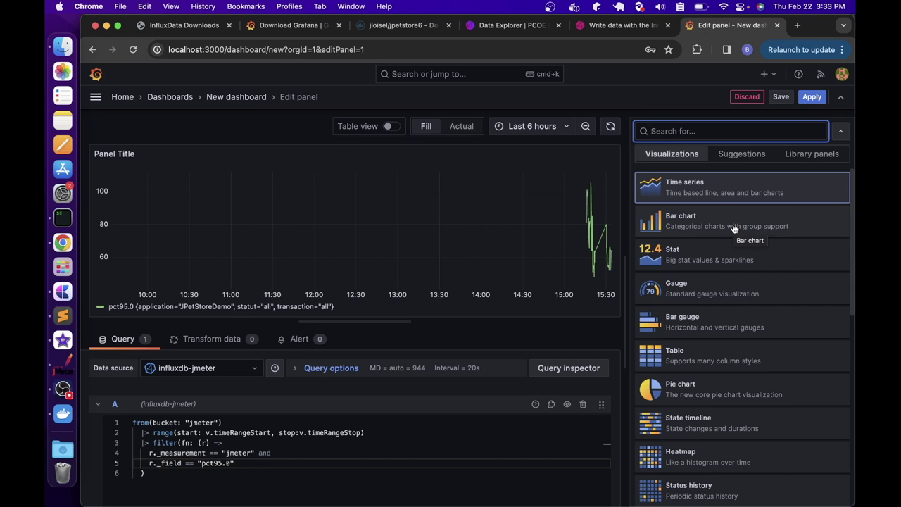
Keep the Time series visualization and title the panel '95th Percentile Response Time'
click(739, 189)
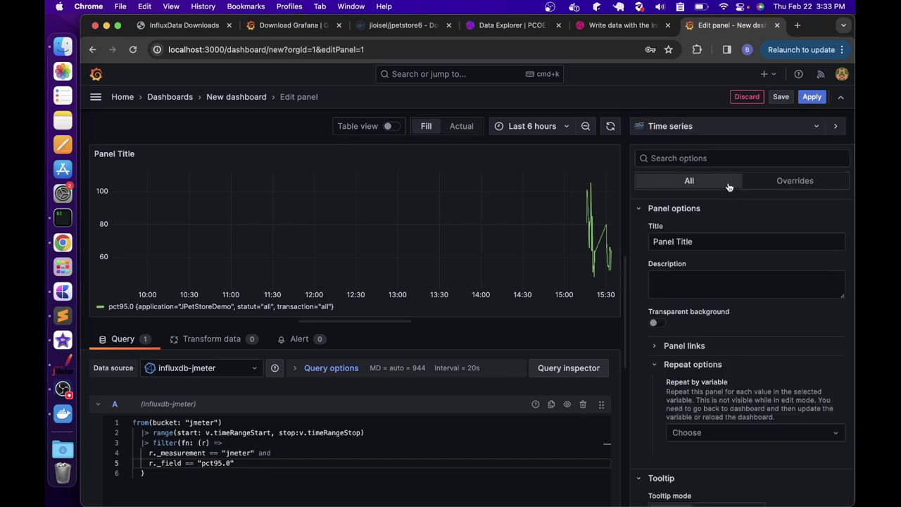
triple_click(770, 244)
text(95th Percentil)
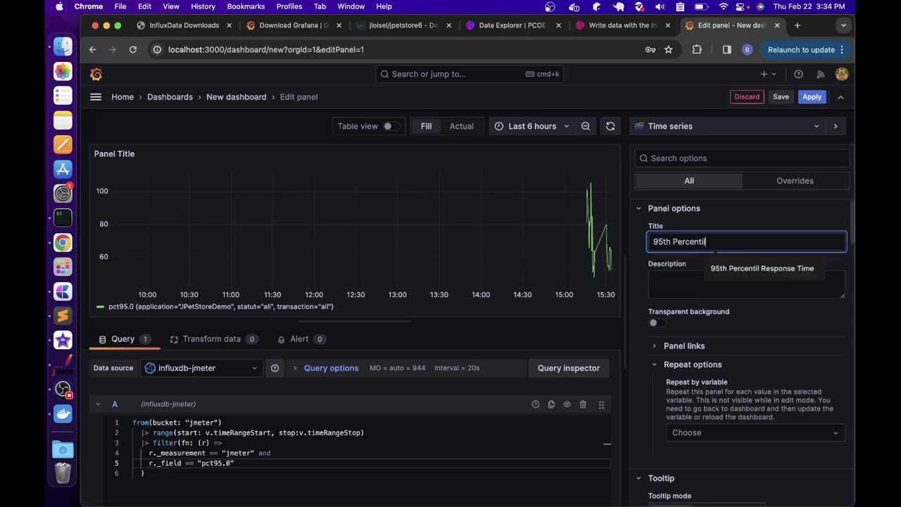
text(e Response Time)
click(706, 280)
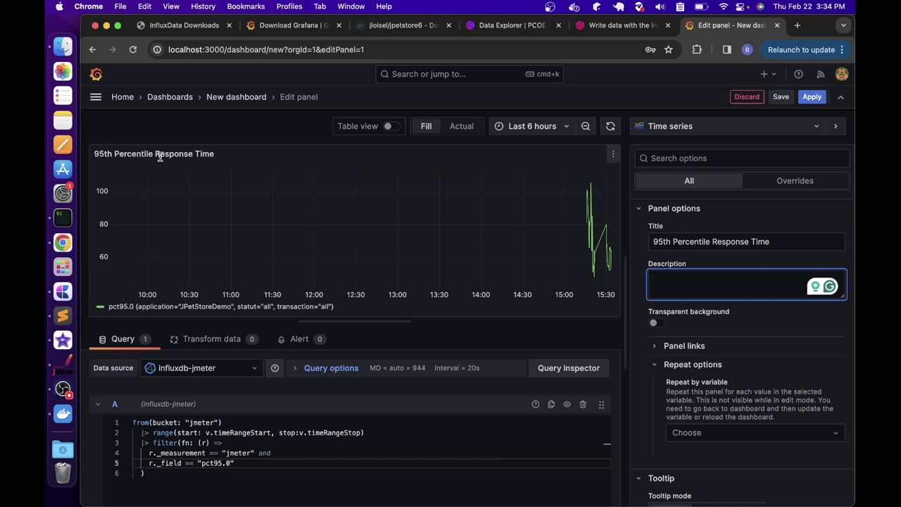
Review the remaining panel options and bring up the save-dashboard dialog
scroll(821, 292, down, 6)
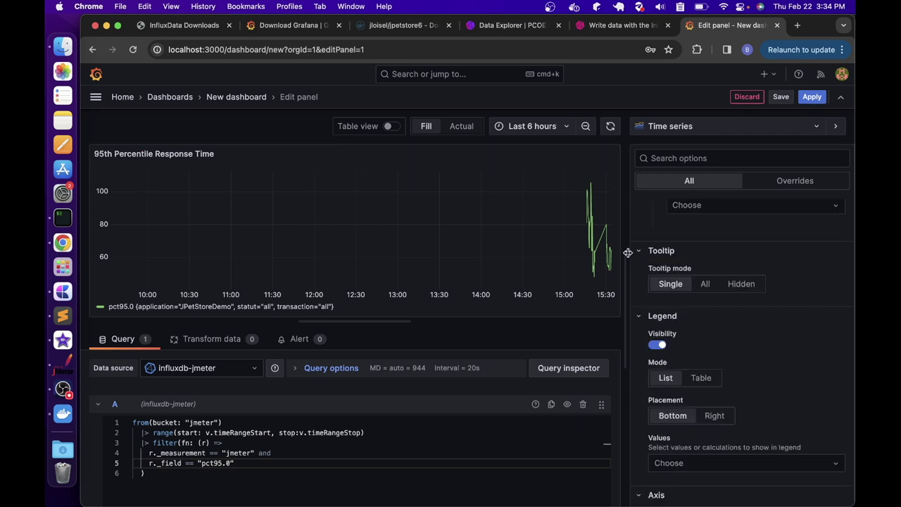
scroll(701, 313, down, 1)
scroll(686, 312, down, 3)
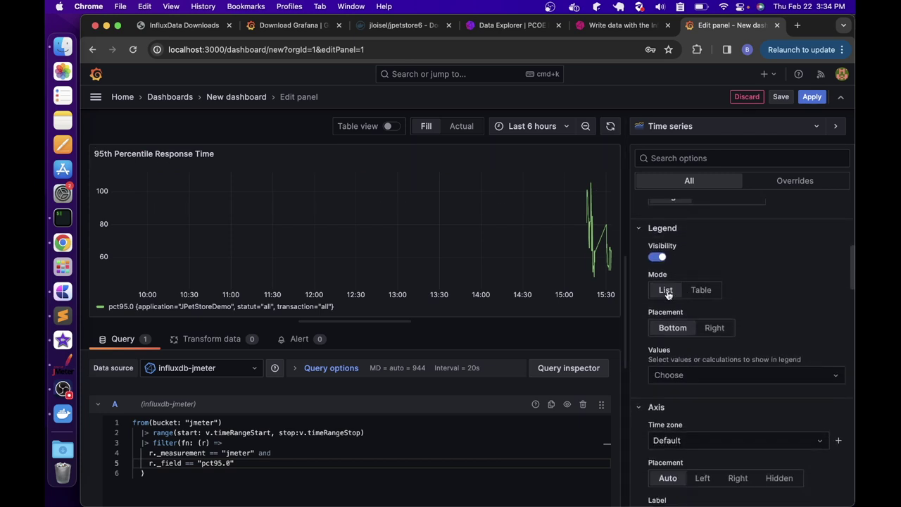
scroll(729, 327, down, 12)
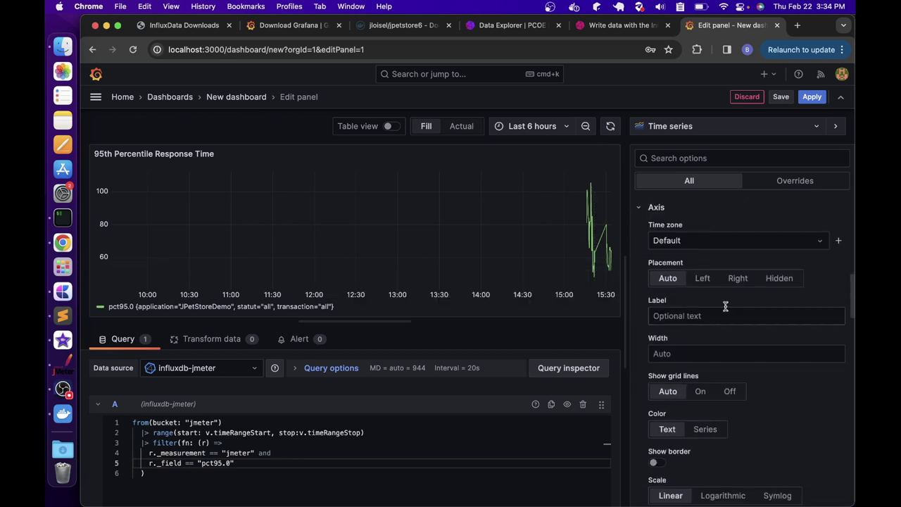
scroll(711, 322, down, 12)
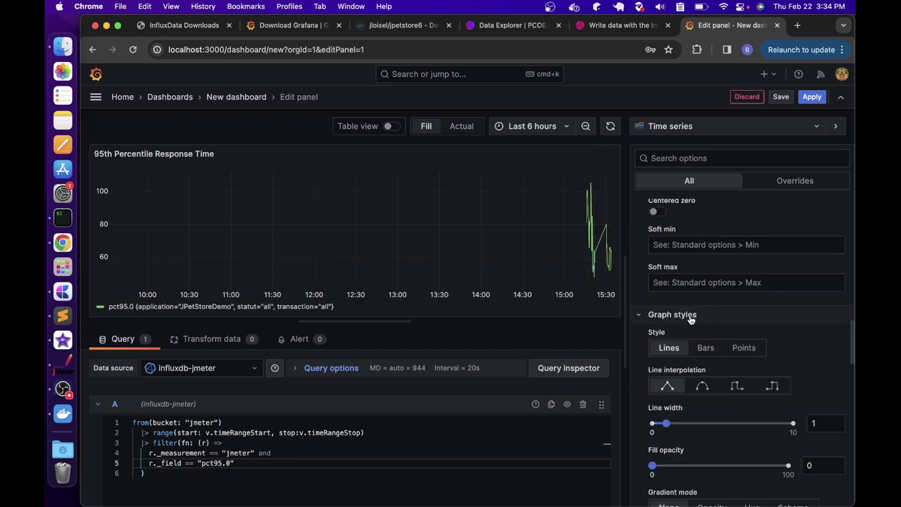
scroll(695, 333, down, 3)
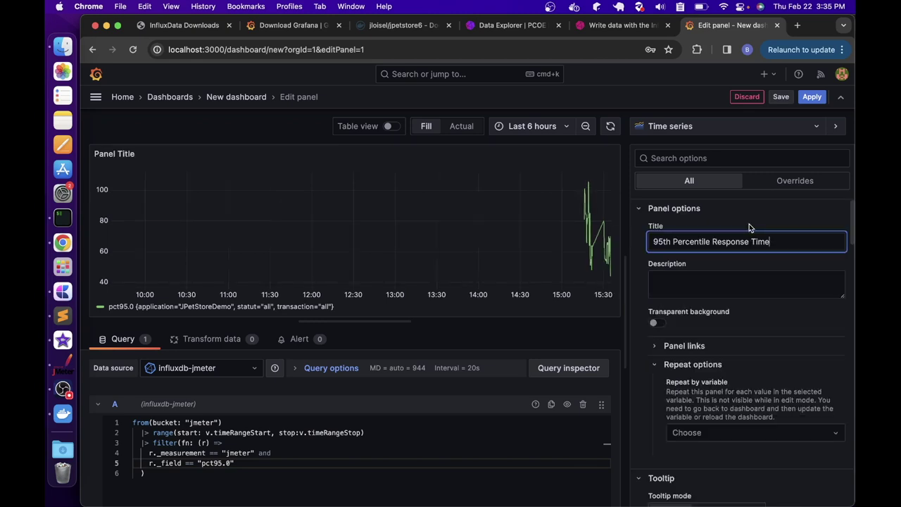
scroll(765, 288, down, 2)
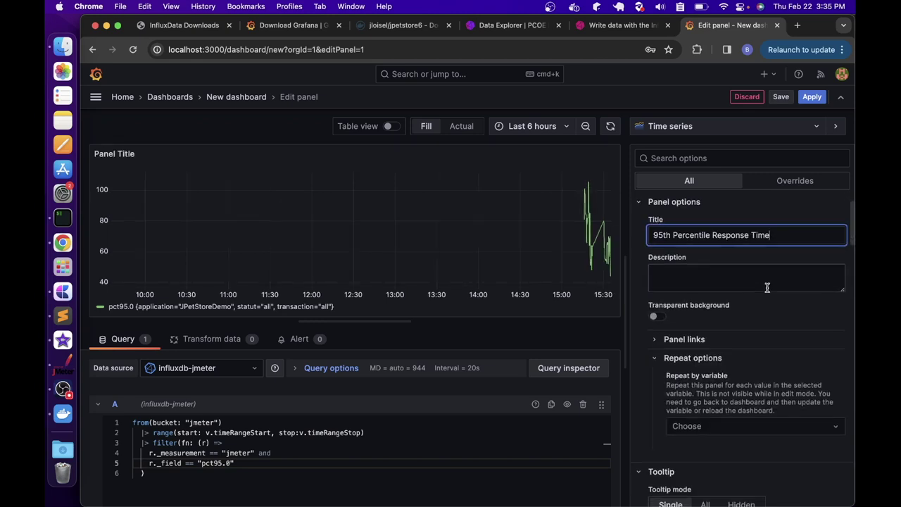
scroll(767, 288, up, 2)
click(780, 97)
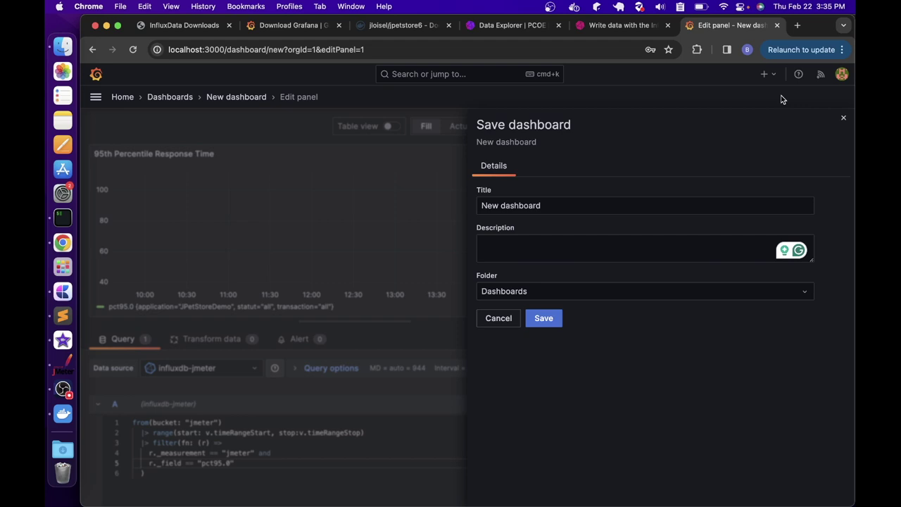
Save the dashboard as 'Jmeter Test Dashboard' and make the response-time panel narrower
drag(601, 198, 434, 204)
text(Jmeter Test Dashboard)
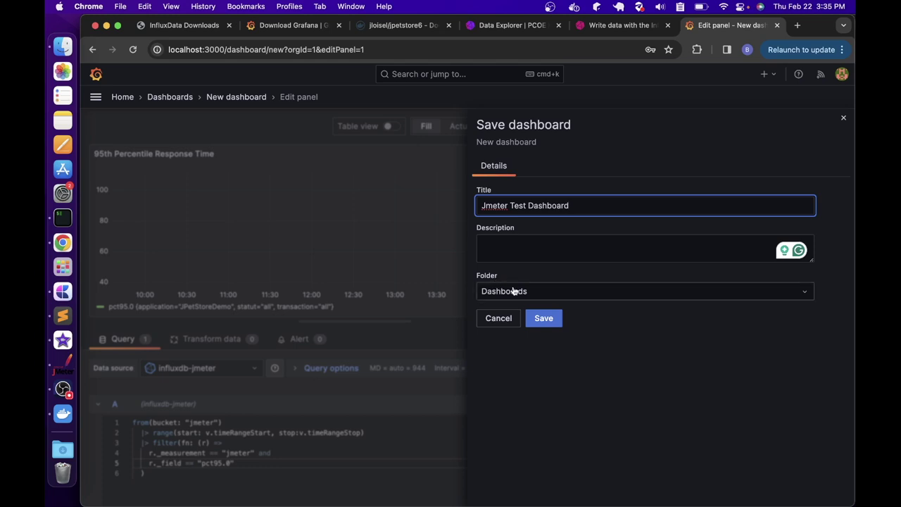
click(555, 318)
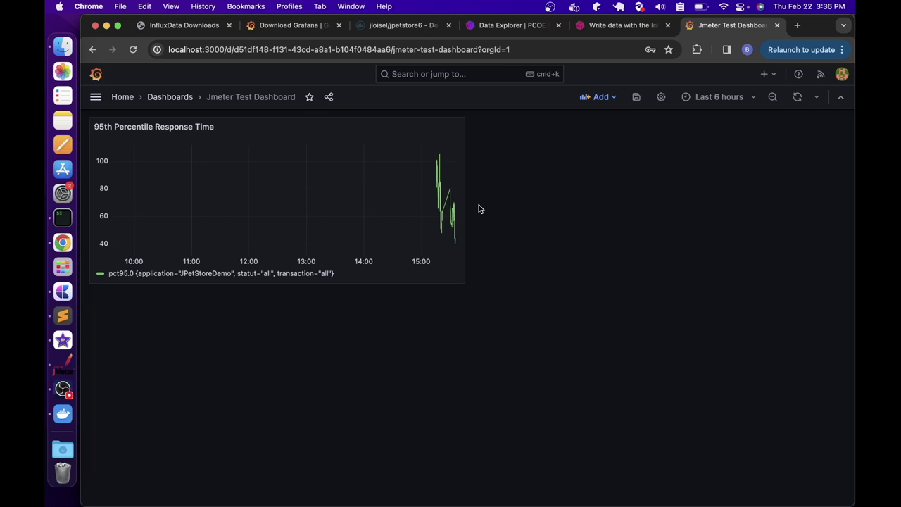
drag(464, 283, 389, 301)
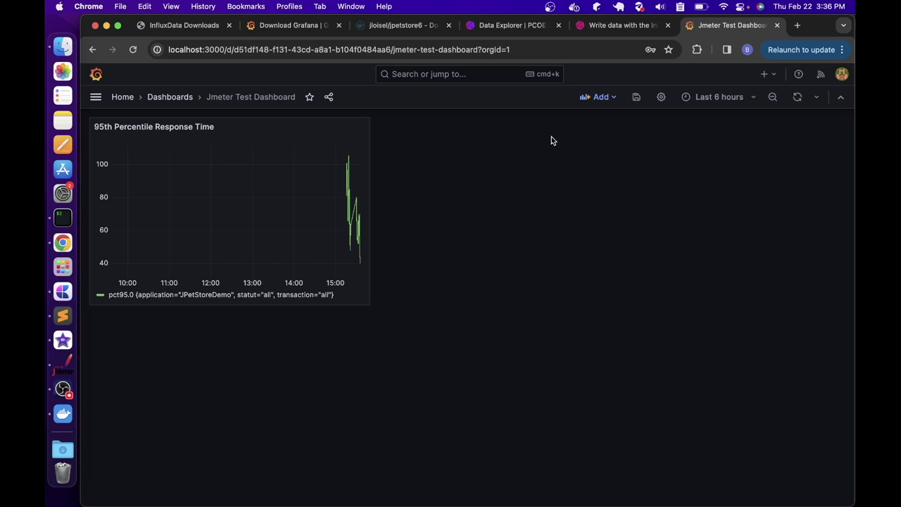
Add another visualization panel with the Simple sample Flux query
click(608, 98)
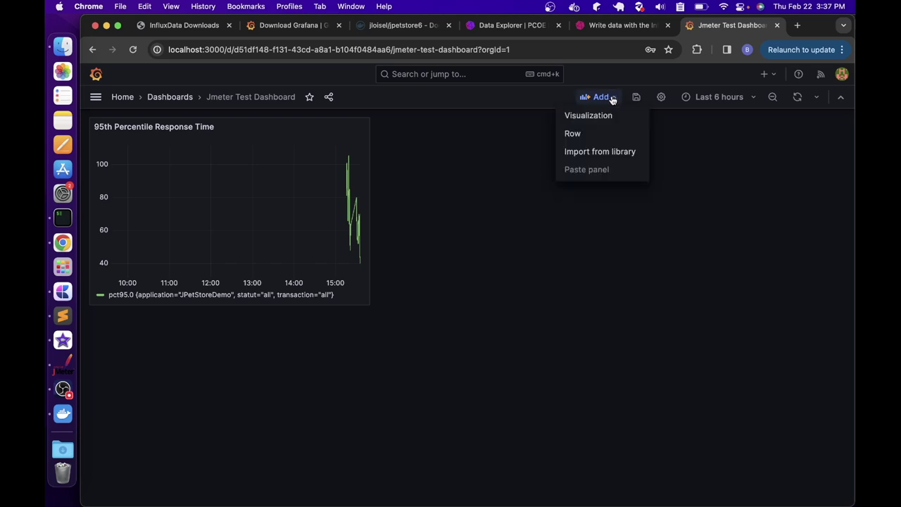
click(590, 116)
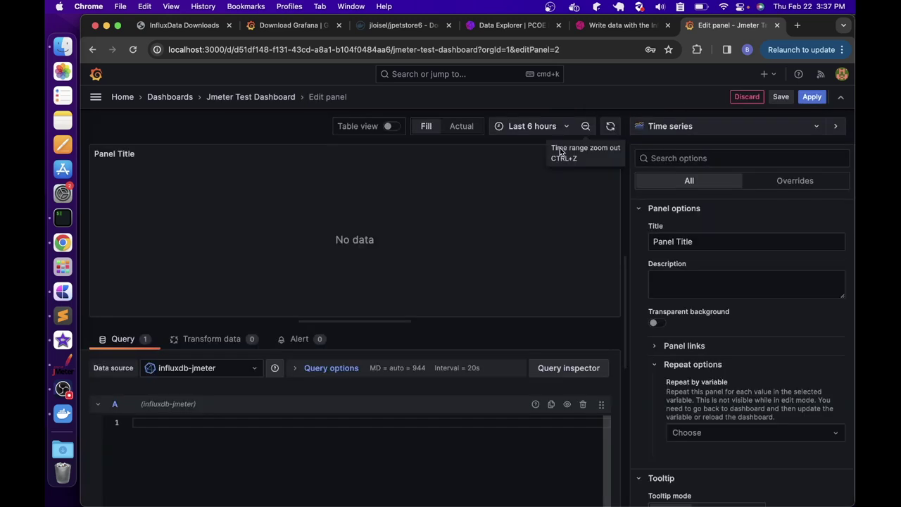
scroll(333, 394, down, 3)
click(245, 450)
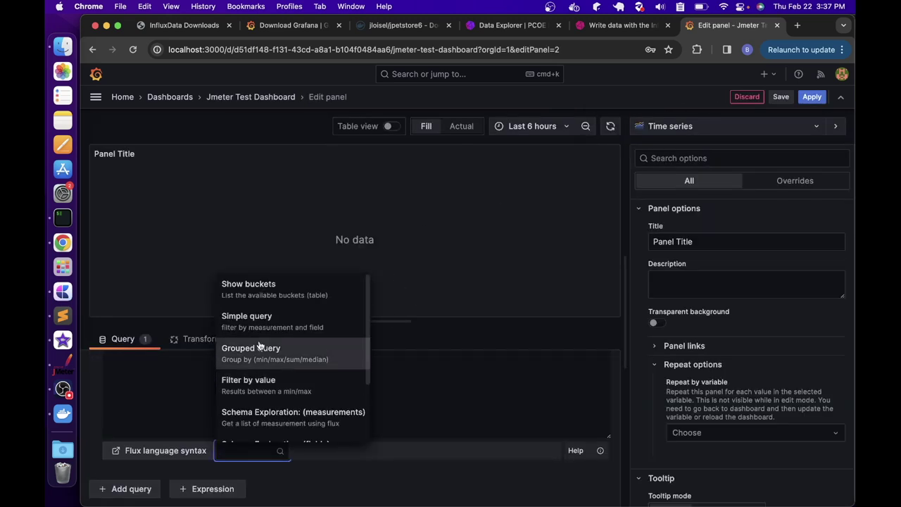
click(243, 320)
Set the query's bucket and measurement to jmeter and its field to avg
scroll(234, 385, up, 1)
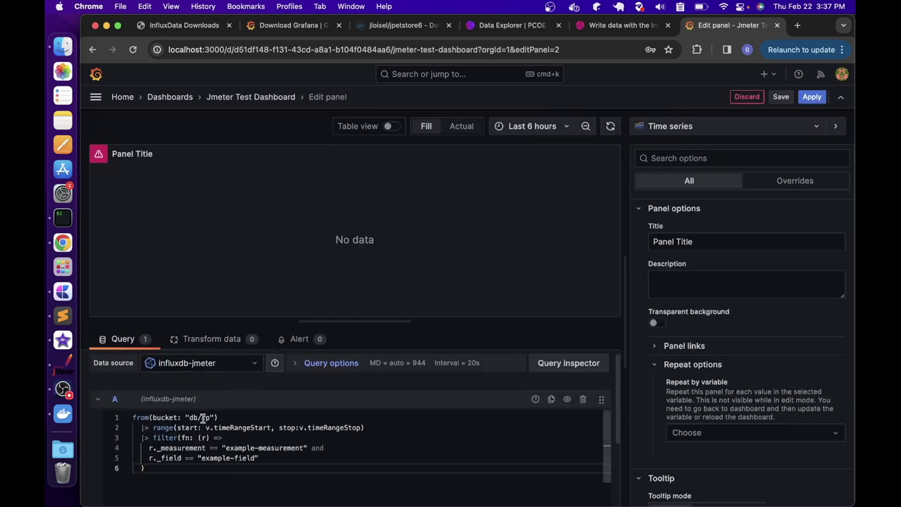
drag(188, 418, 212, 418)
text(jmeter)
drag(225, 448, 303, 449)
text(jmeter)
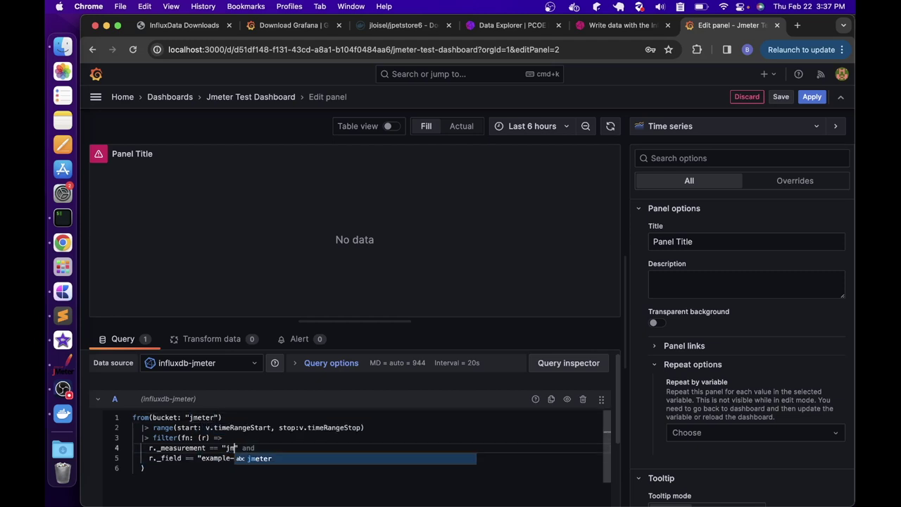
drag(202, 457, 255, 458)
text(av)
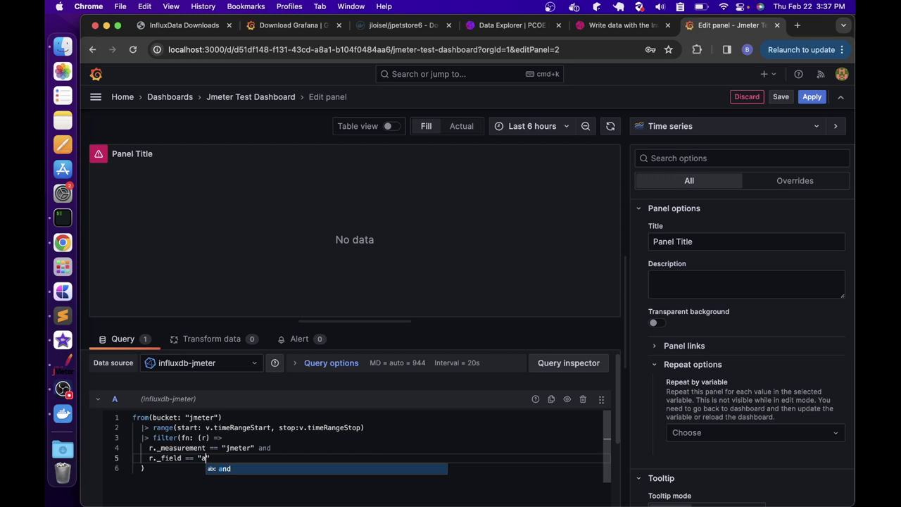
text(g)
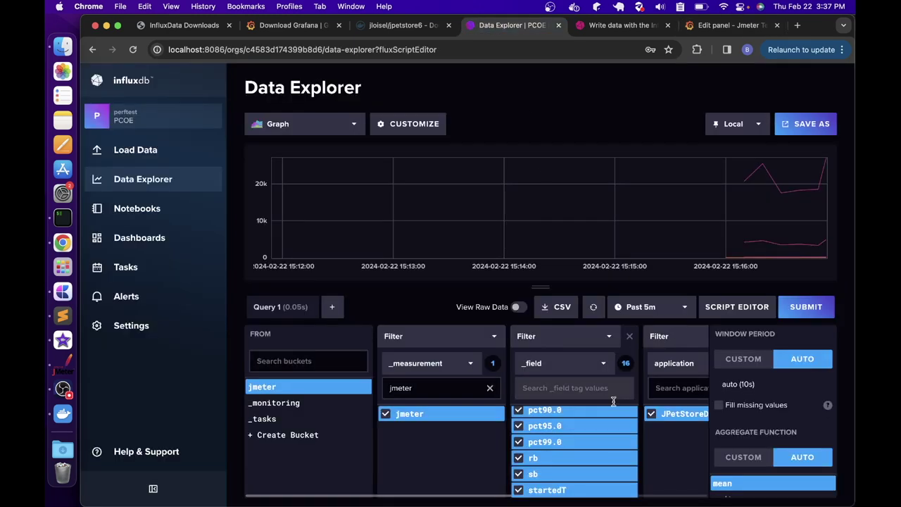
Check the available jmeter field names in InfluxDB's Data Explorer, then return to Grafana
click(513, 25)
scroll(585, 442, up, 5)
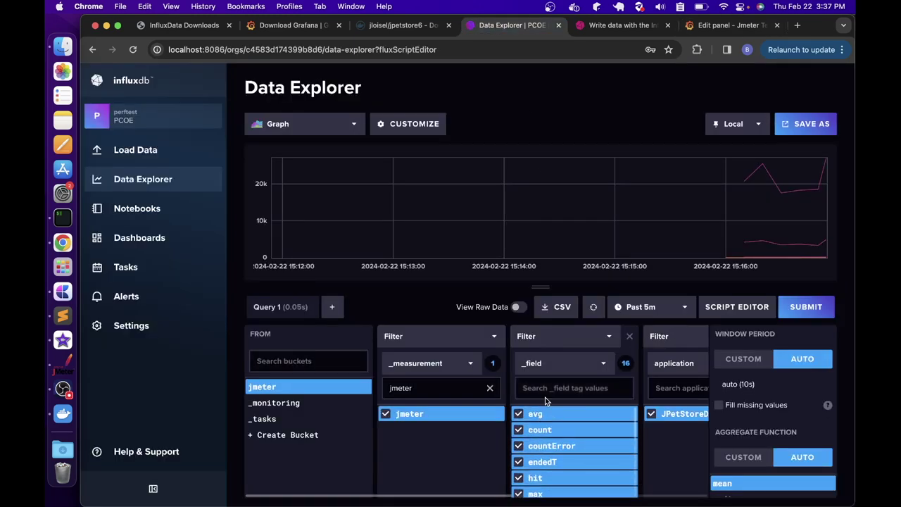
click(725, 25)
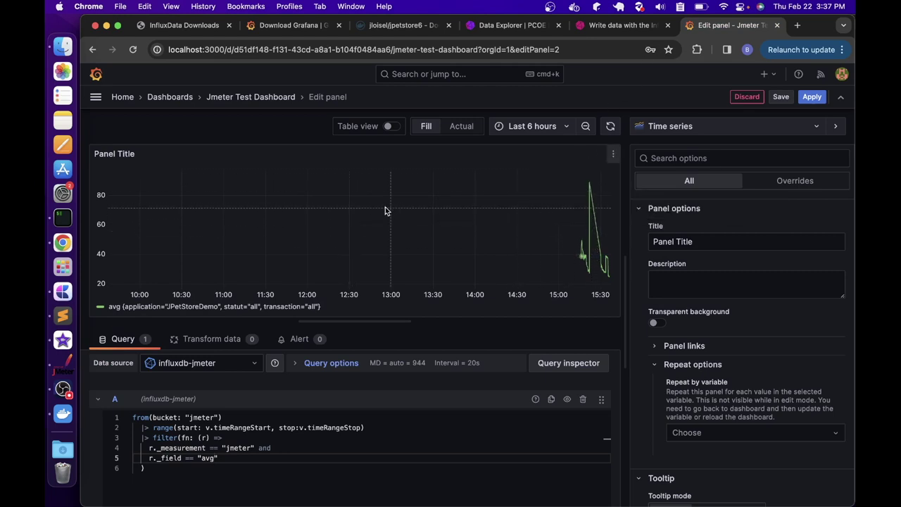
Title the panel 'Average Response Time'
triple_click(704, 241)
text(Average)
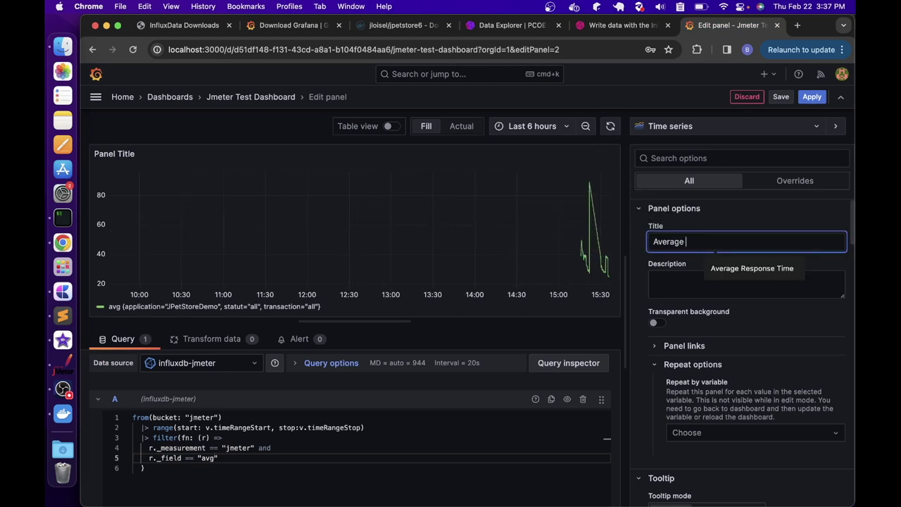
text( Response Time)
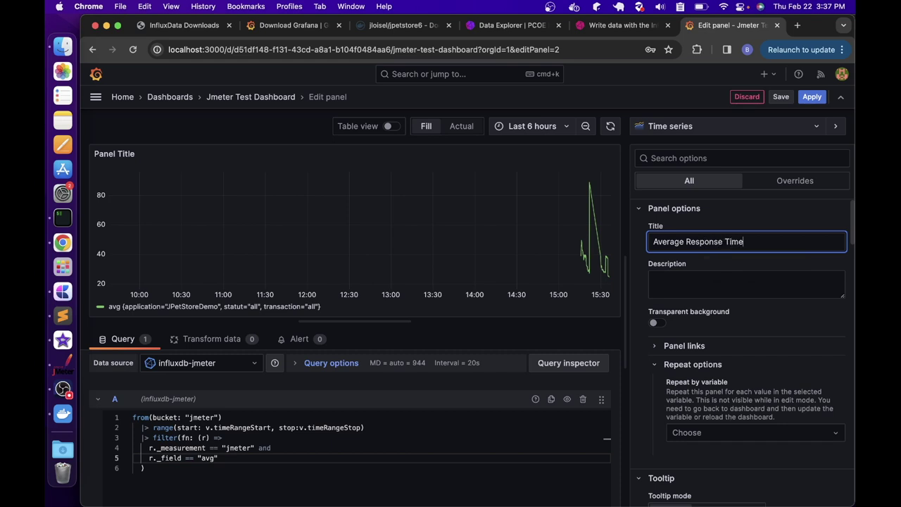
scroll(789, 330, down, 3)
scroll(789, 329, down, 10)
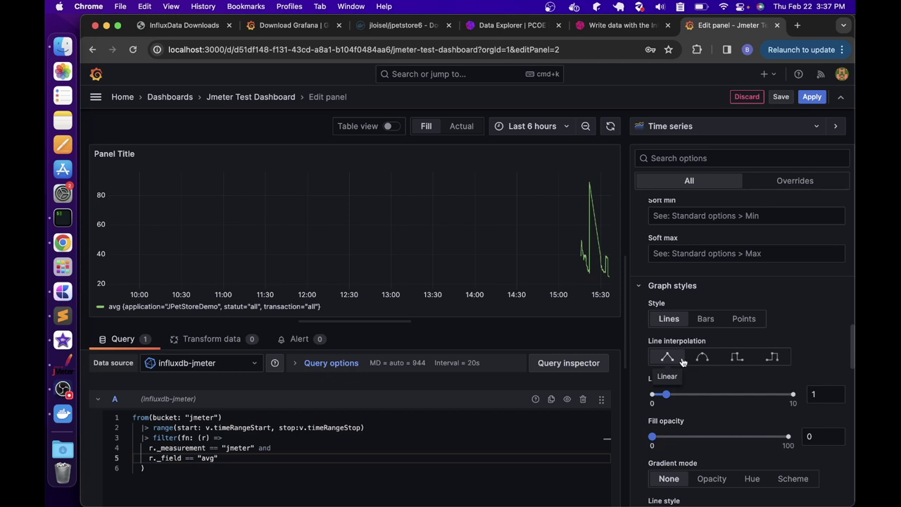
Style the line as stepped, width 3, 18% fill opacity, dotted, and save the dashboard
click(696, 358)
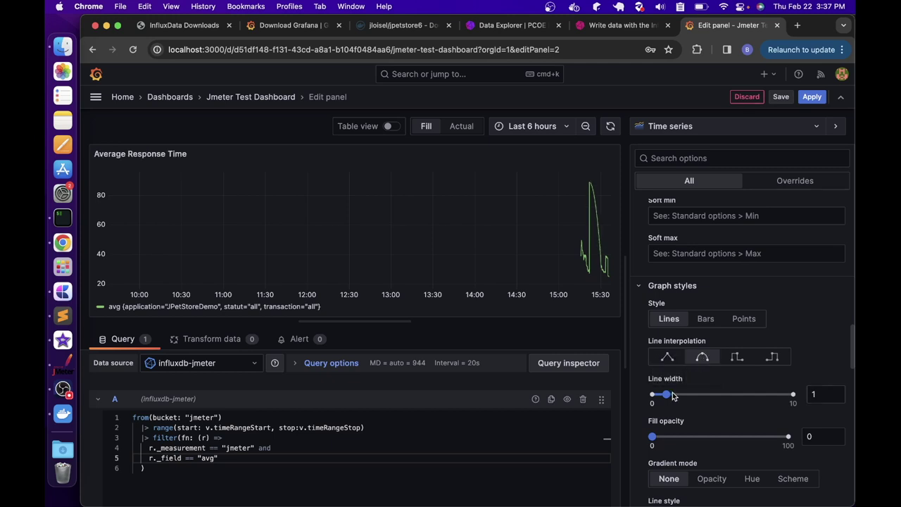
drag(678, 395, 694, 394)
click(675, 436)
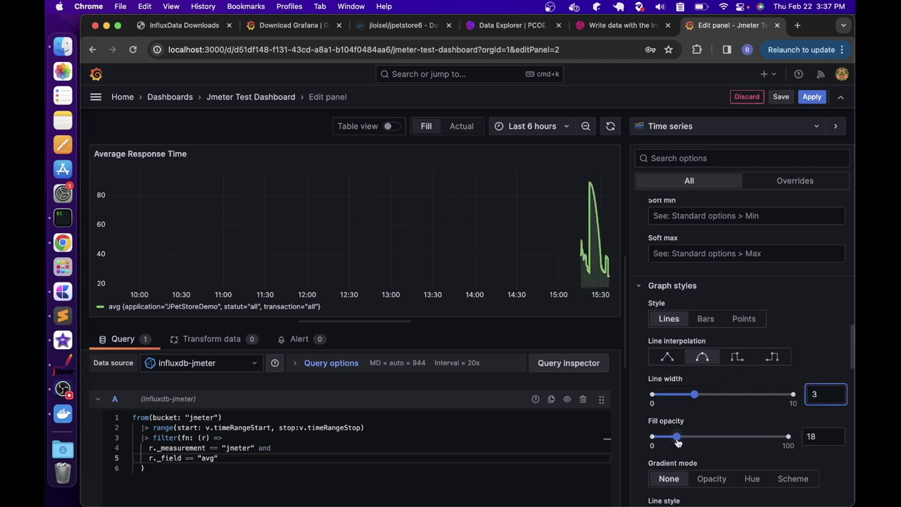
click(772, 356)
scroll(718, 401, down, 3)
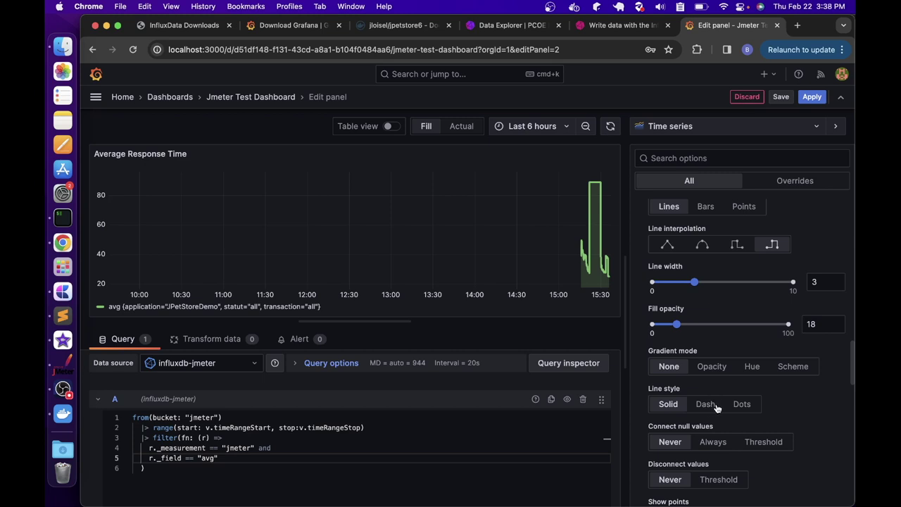
click(742, 403)
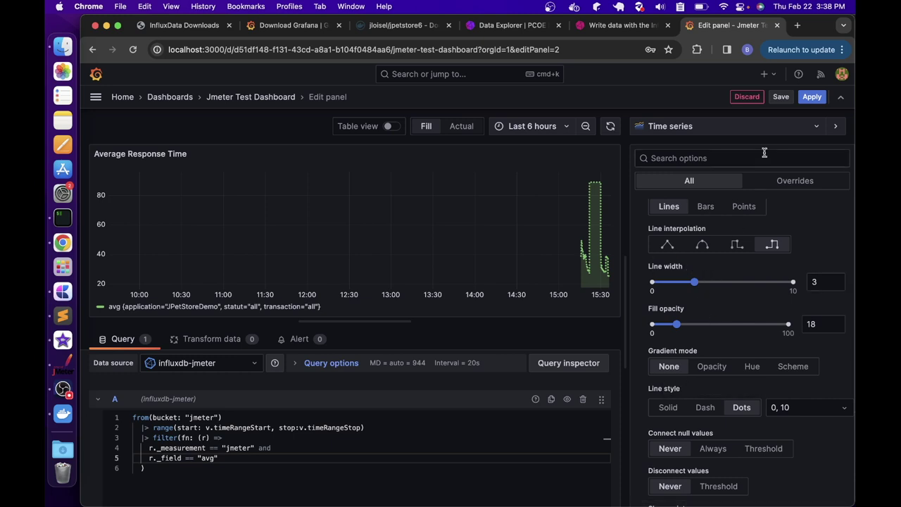
click(783, 97)
click(553, 270)
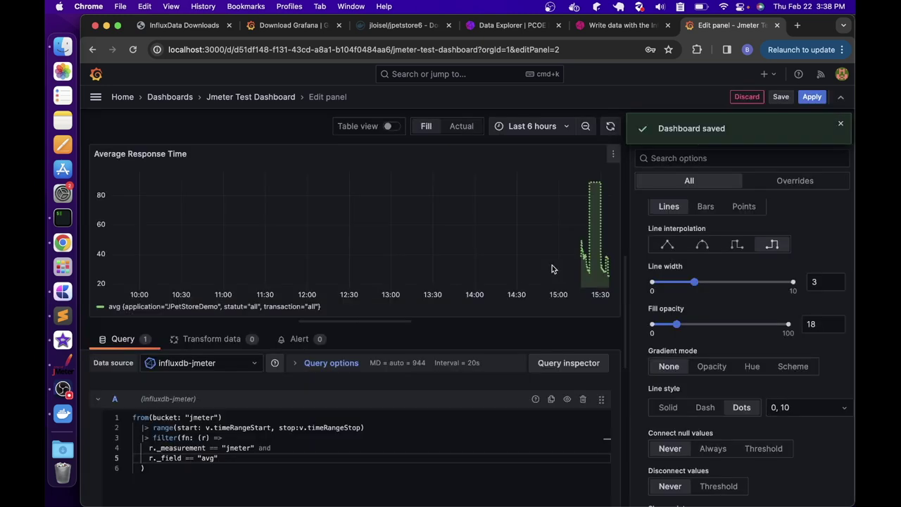
Move the Average Response Time panel beside the 95th Percentile panel and make it narrower and taller
click(243, 100)
drag(242, 135, 523, 189)
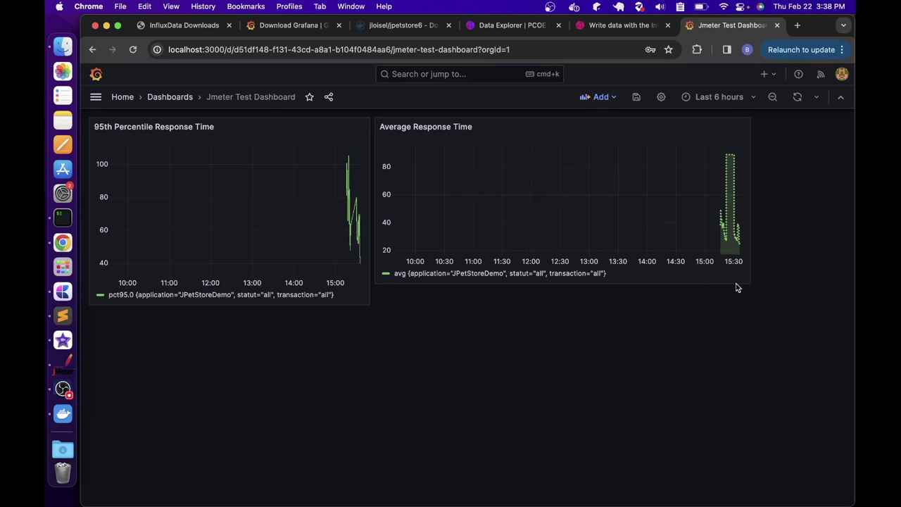
drag(752, 284, 726, 313)
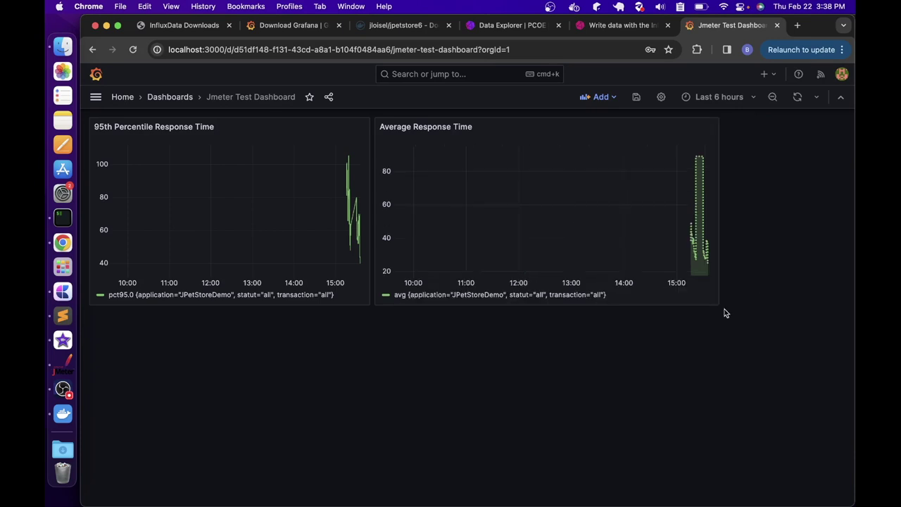
click(600, 96)
Add a third visualization panel with the Simple sample Flux query
click(607, 117)
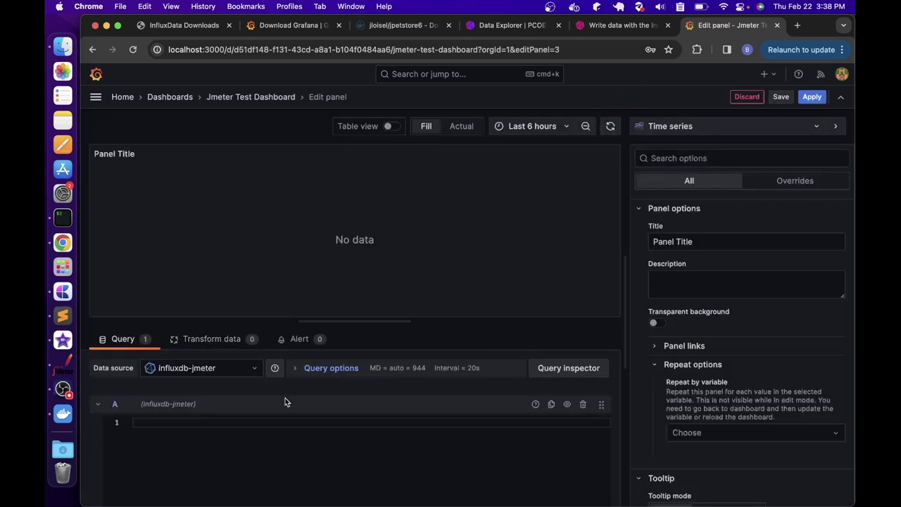
click(378, 461)
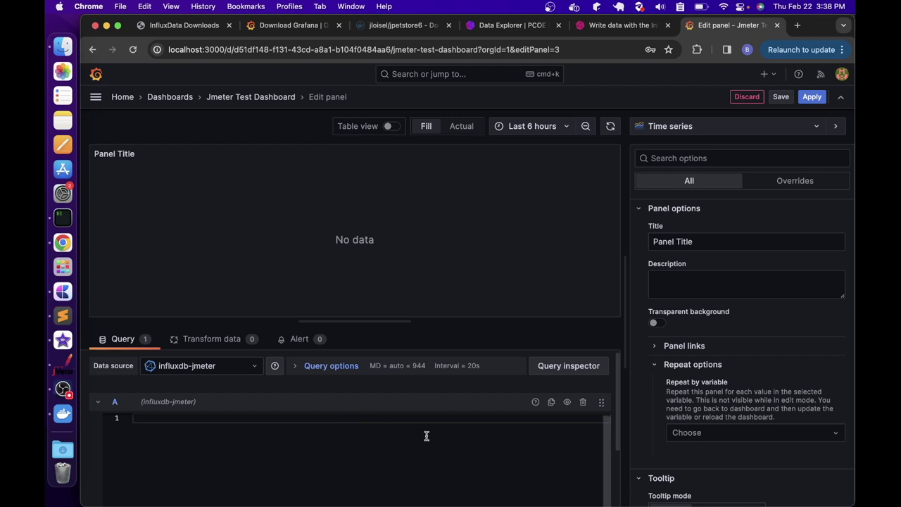
scroll(317, 437, down, 3)
click(254, 446)
click(243, 320)
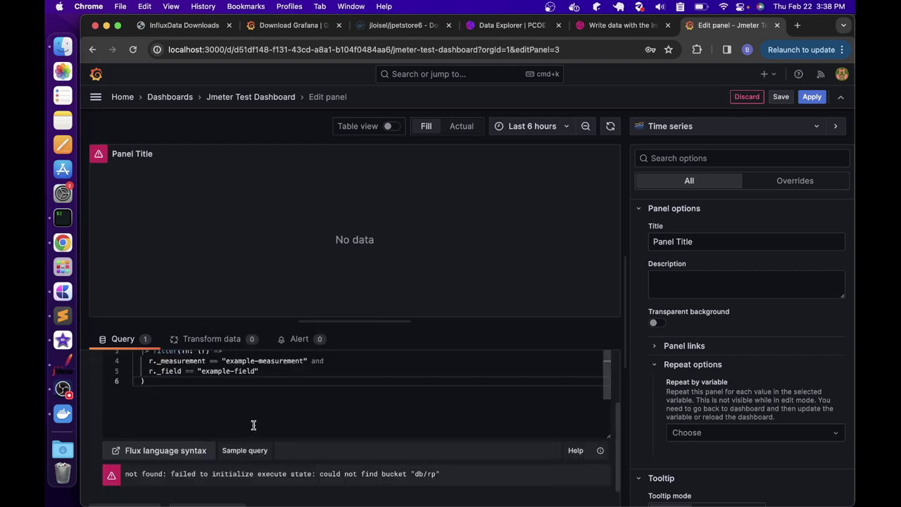
Point the query at bucket and measurement jmeter with field maxAT, then look up fields in Data Explorer
scroll(250, 408, up, 3)
drag(189, 422, 212, 423)
text(jmeter)
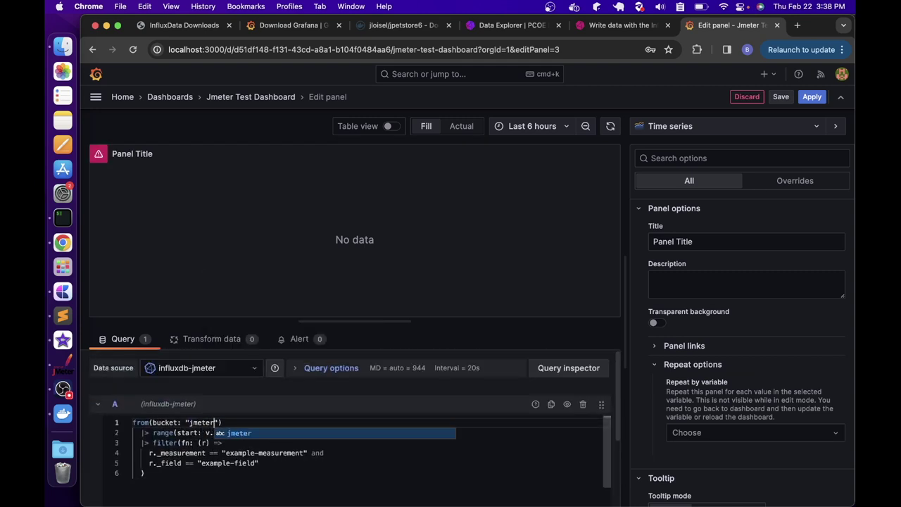
key(Escape)
click(232, 452)
double_click(302, 454)
text(jmeter)
double_click(203, 462)
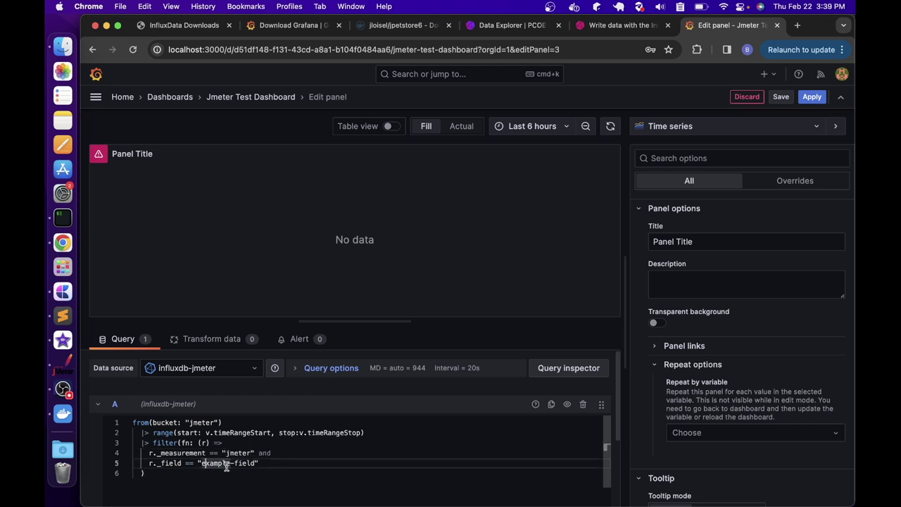
drag(203, 462, 259, 462)
text(maxAT)
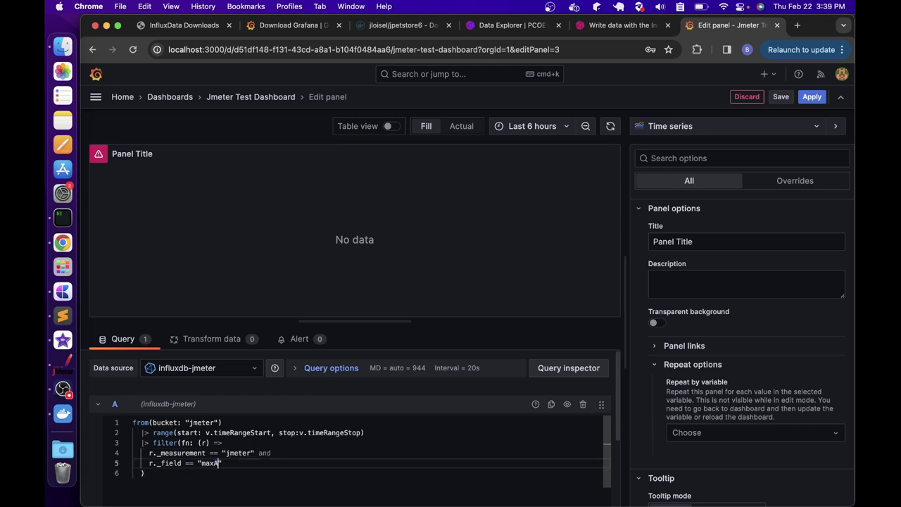
click(507, 25)
scroll(576, 482, down, 4)
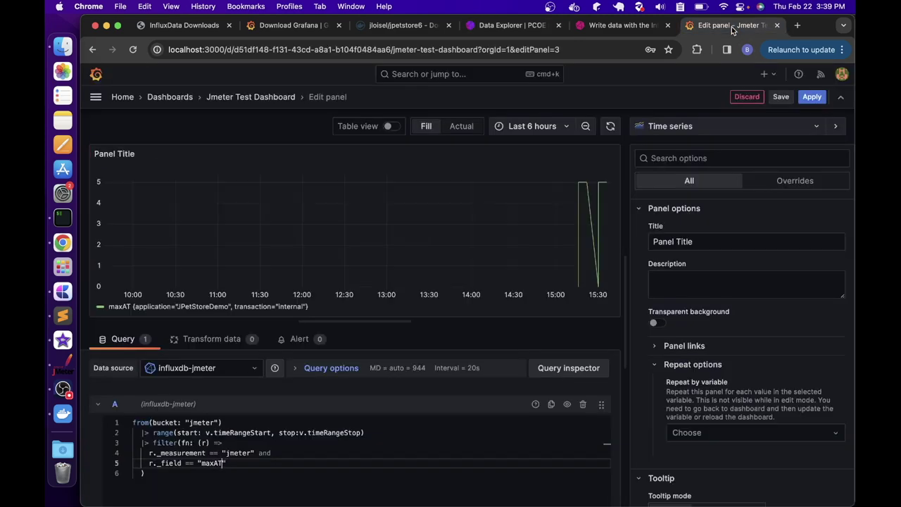
Return to the Grafana panel editor, now graphing the maxAT field
click(731, 25)
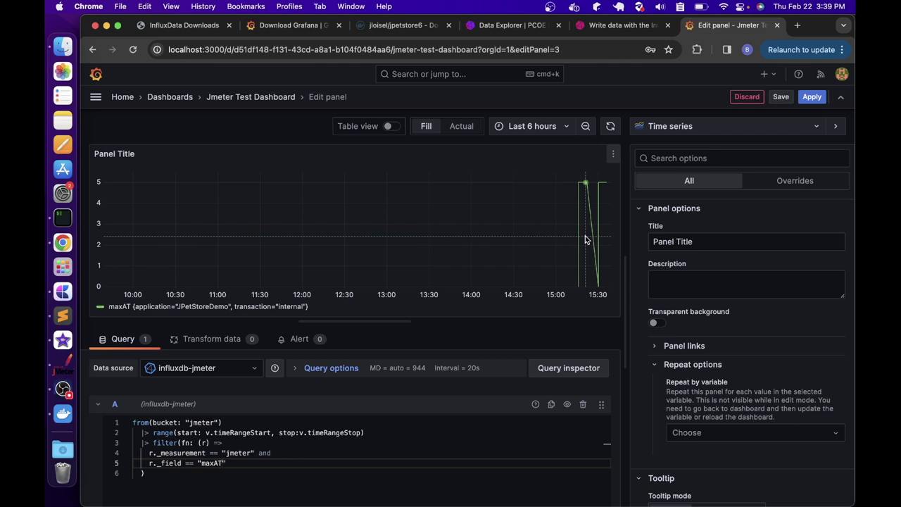
Switch the panel to a Stat visualization titled 'Active Thread'
click(669, 126)
click(676, 258)
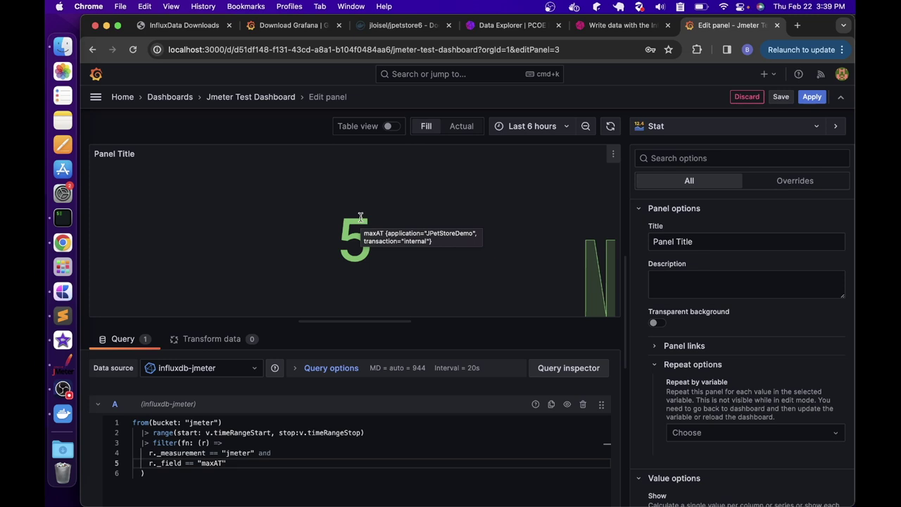
drag(693, 241, 649, 242)
text(Active Thread)
Give the stat a Background Gradient colour mode and graph mode None
scroll(776, 390, down, 3)
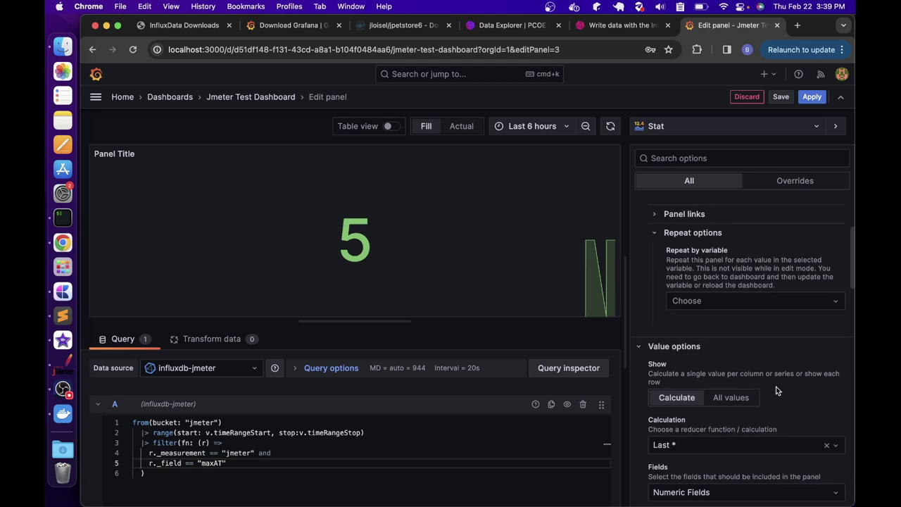
scroll(694, 328, down, 5)
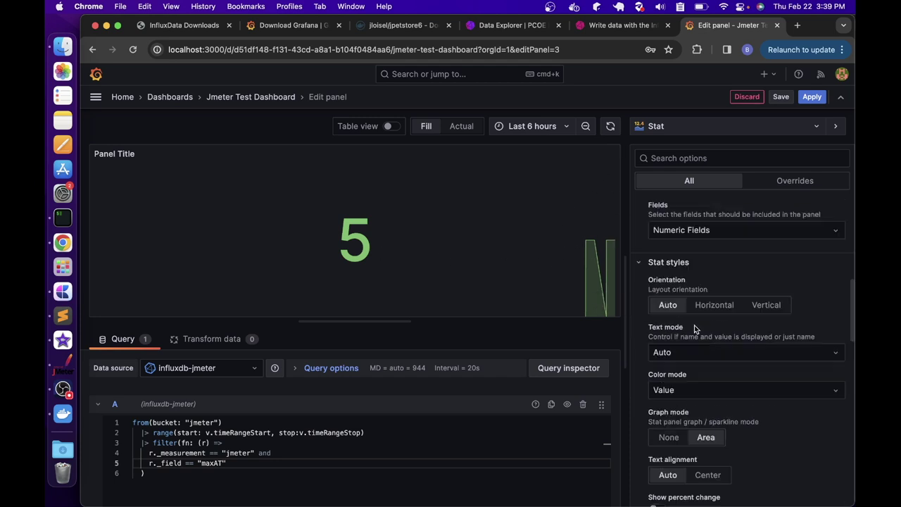
scroll(686, 268, down, 1)
click(702, 374)
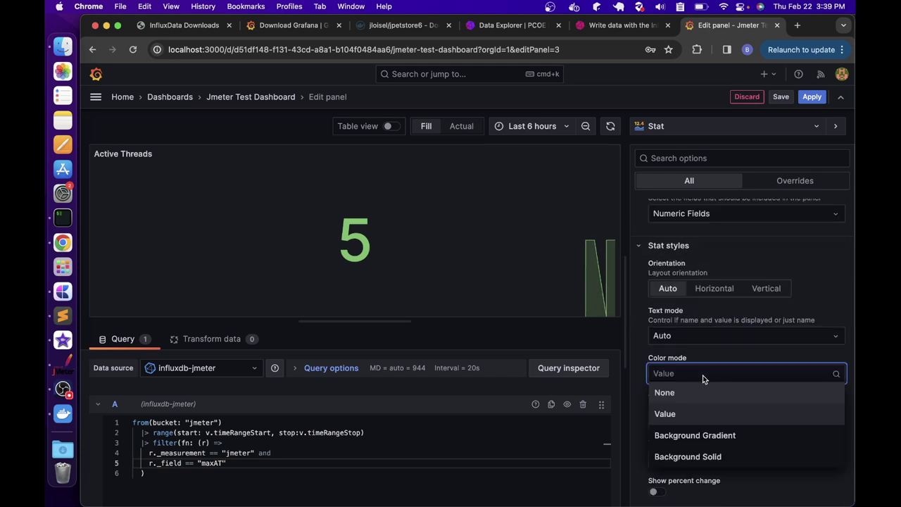
click(701, 437)
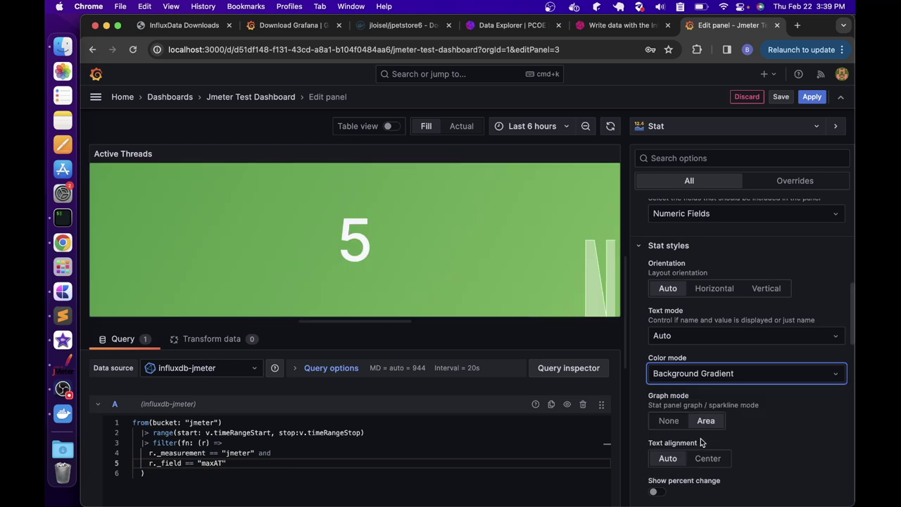
click(678, 421)
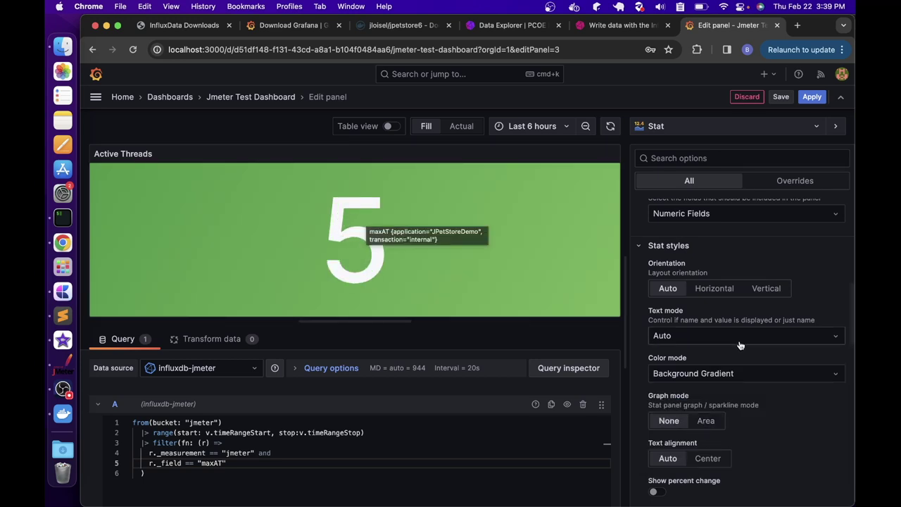
Save the dashboard and shrink the Active Threads panel on the Jmeter Test Dashboard
scroll(743, 345, down, 5)
click(775, 103)
click(548, 274)
click(255, 97)
drag(463, 281, 398, 272)
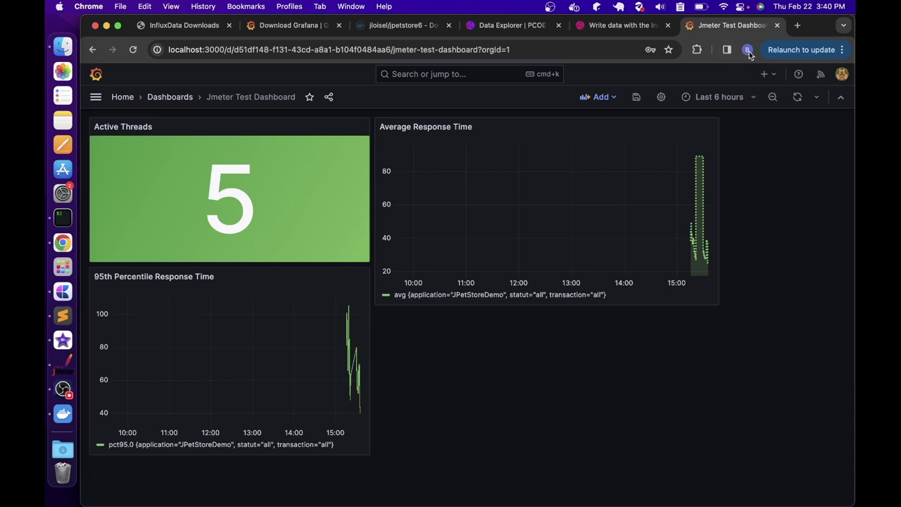
Open a new browser tab alongside the saved three-panel Grafana dashboard
click(798, 26)
Search Google for 'grafana dashboards' and open the Grafana Labs dashboards library
text(e)
key(BackSpace)
key(BackSpace)
text(grafana dashboards)
key(Return)
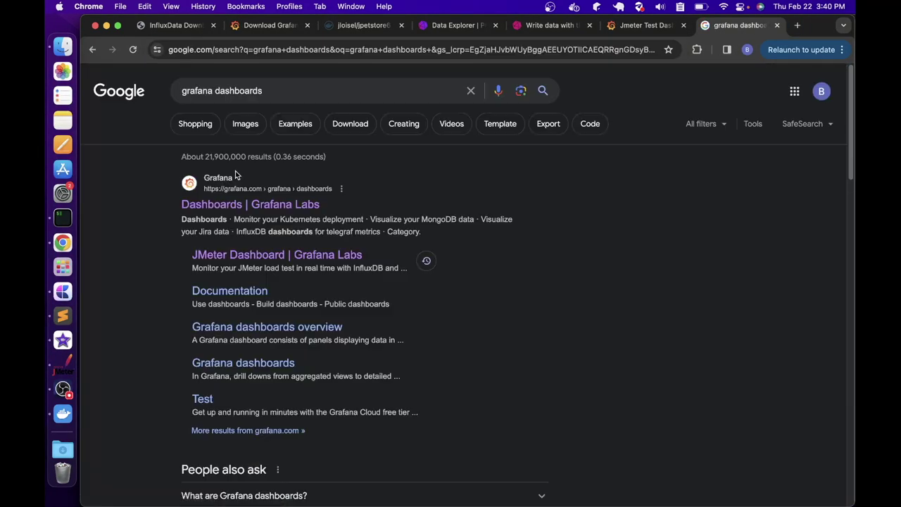
click(217, 205)
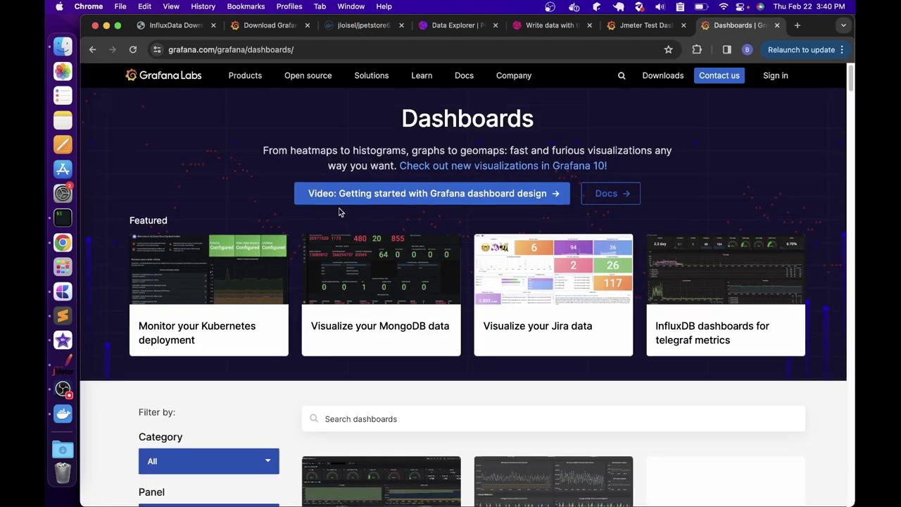
scroll(337, 209, down, 10)
scroll(345, 204, up, 5)
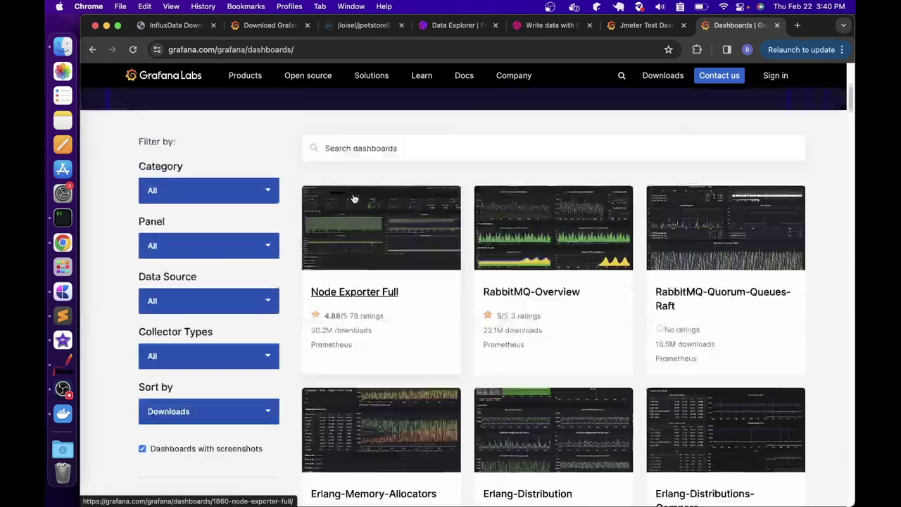
Filter the library by 'jmeter' and open the JMeter Performance Testing Dashboard page
click(418, 345)
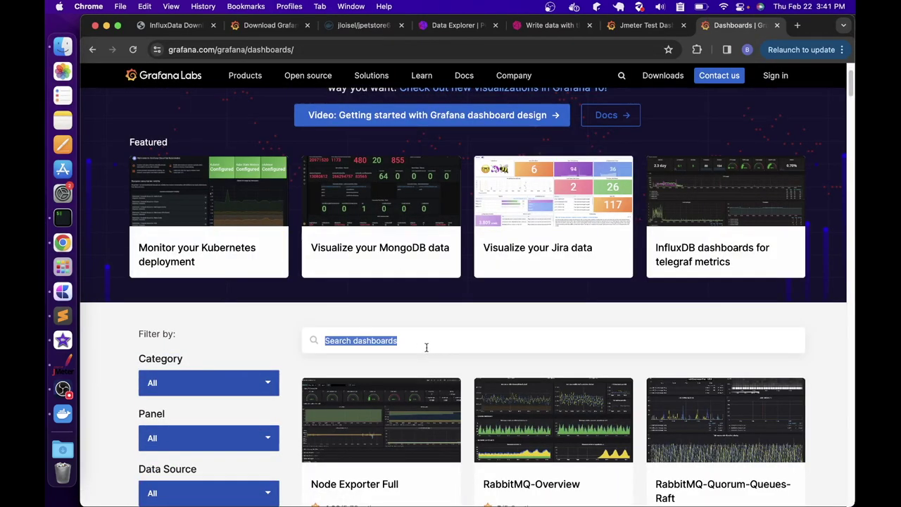
click(443, 344)
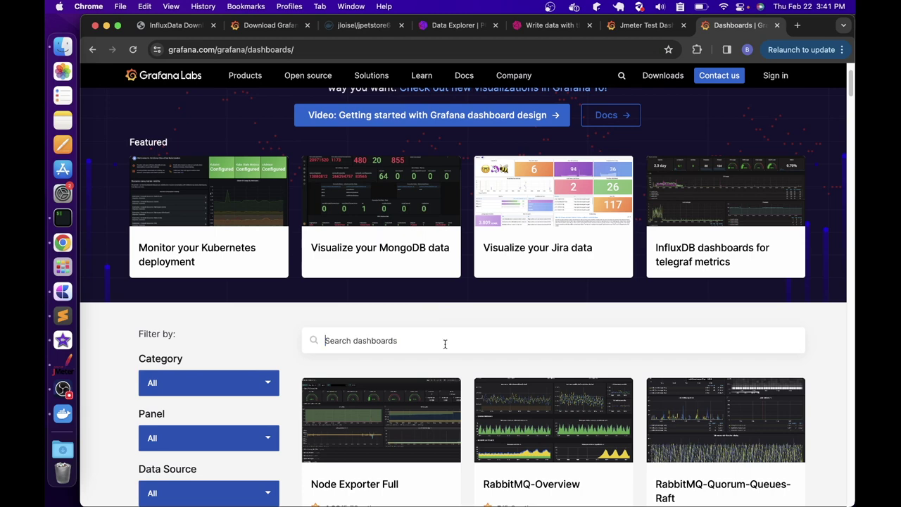
text(jmeter)
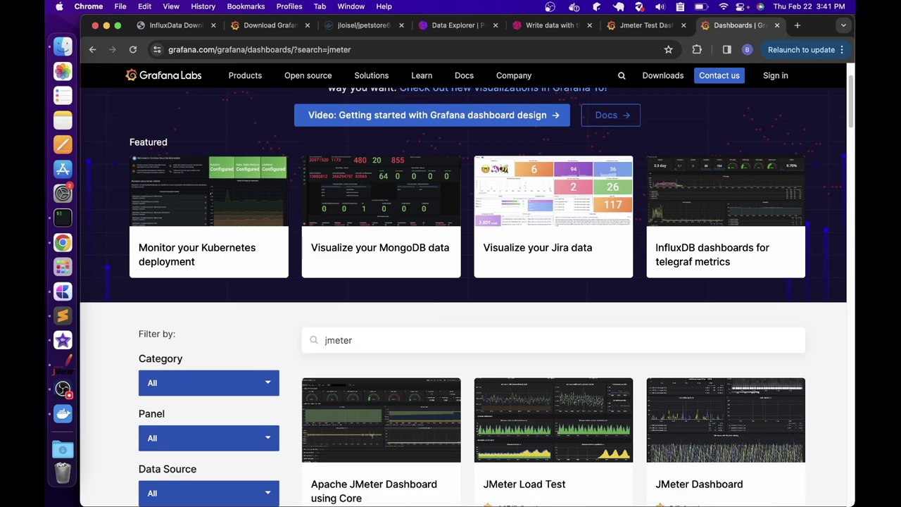
scroll(418, 268, down, 5)
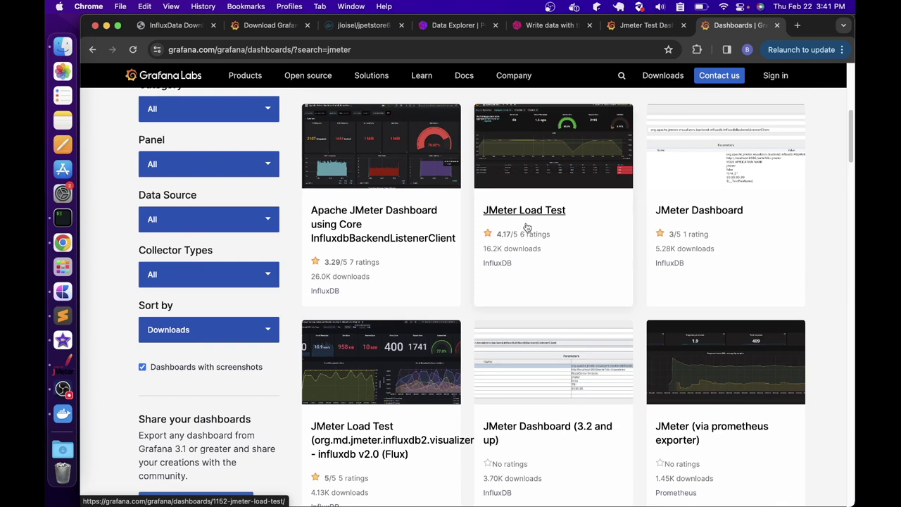
scroll(472, 222, down, 3)
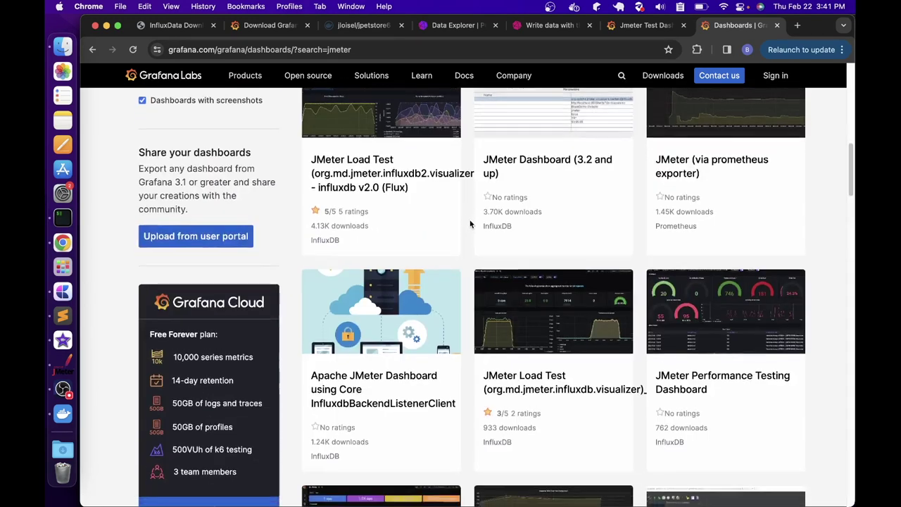
scroll(464, 219, down, 3)
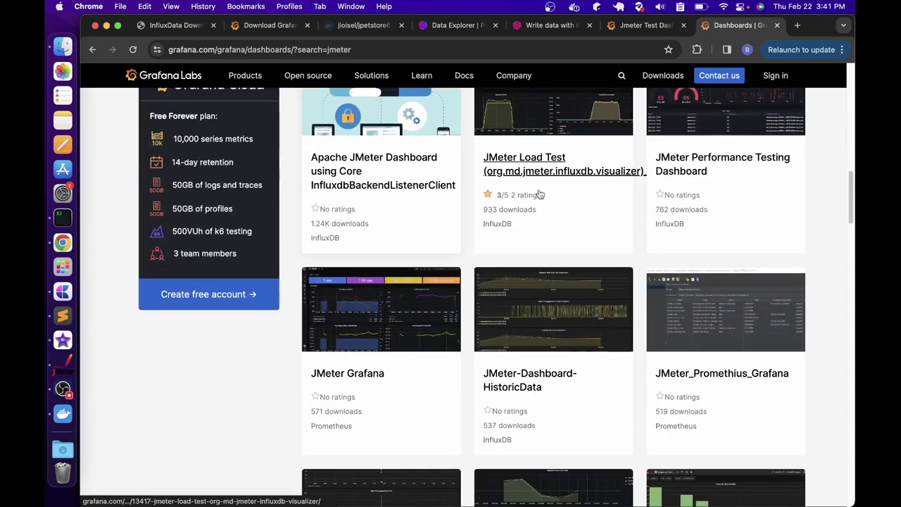
click(725, 161)
Read the dashboard description, noting its 762 downloads and dashboard ID 17506
scroll(239, 186, down, 3)
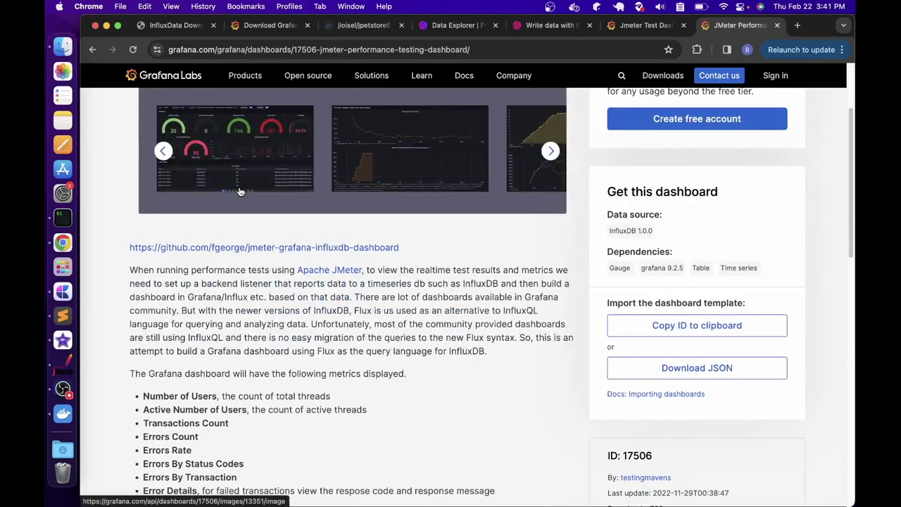
scroll(240, 192, down, 6)
drag(143, 150, 243, 227)
scroll(243, 227, down, 4)
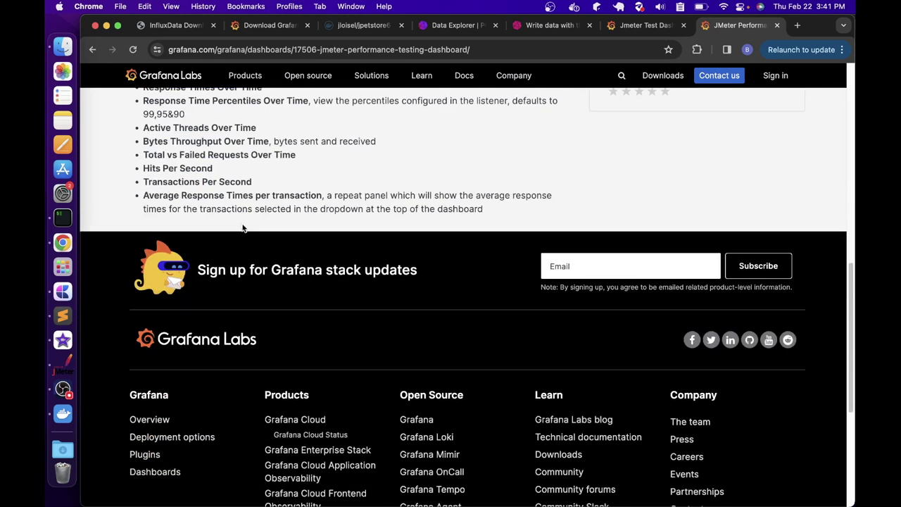
scroll(244, 228, up, 9)
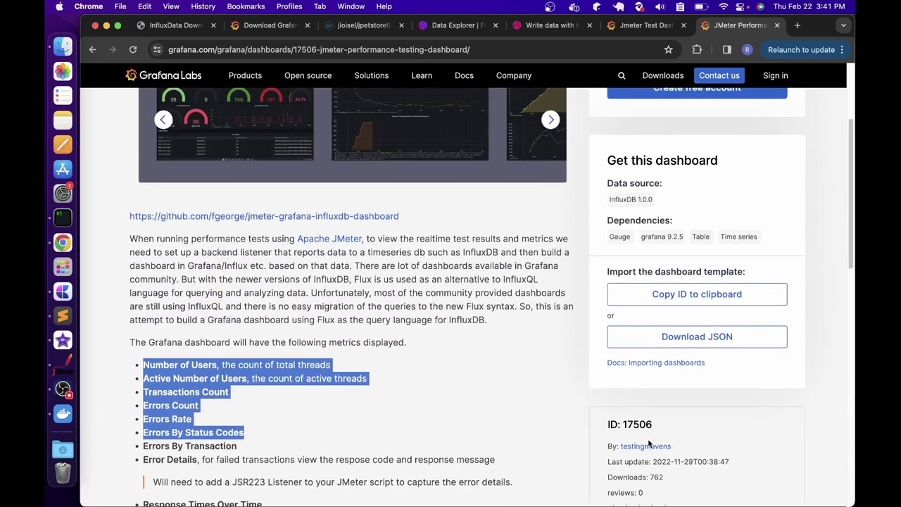
drag(666, 479, 646, 477)
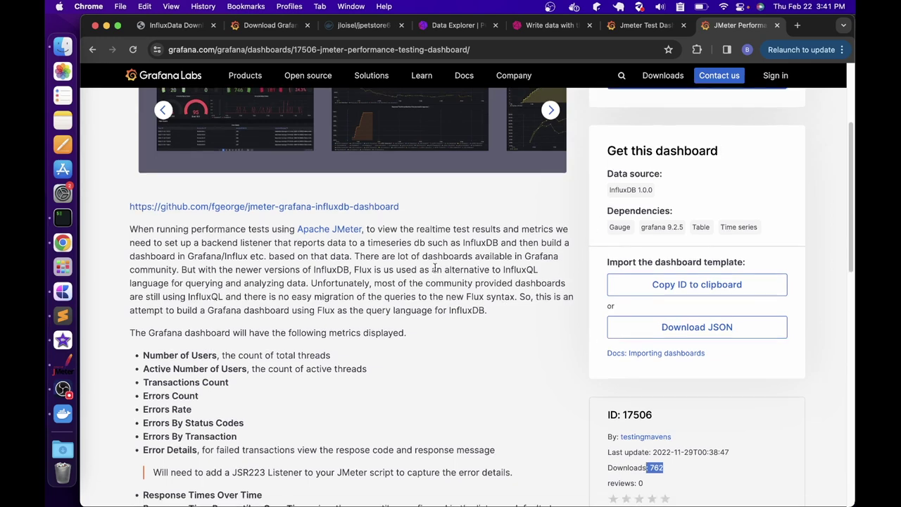
scroll(434, 267, up, 2)
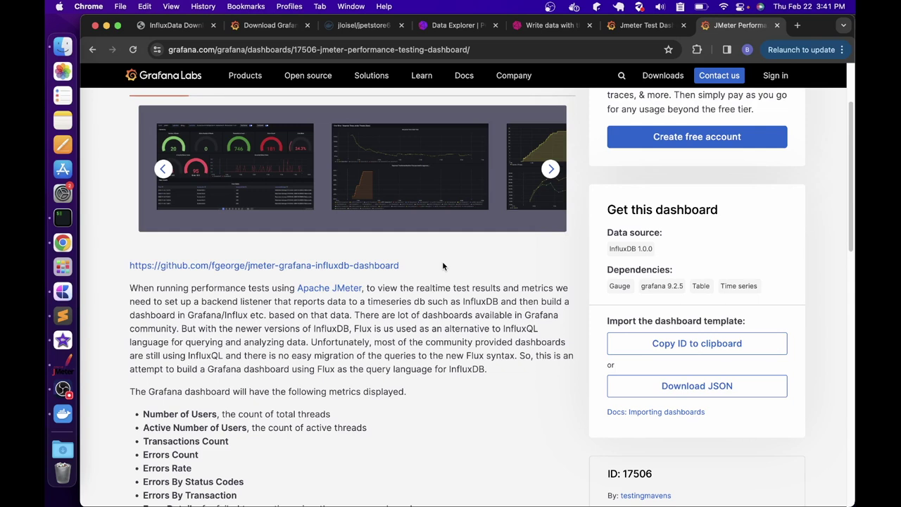
scroll(583, 298, up, 1)
scroll(633, 317, down, 4)
drag(655, 316, 593, 319)
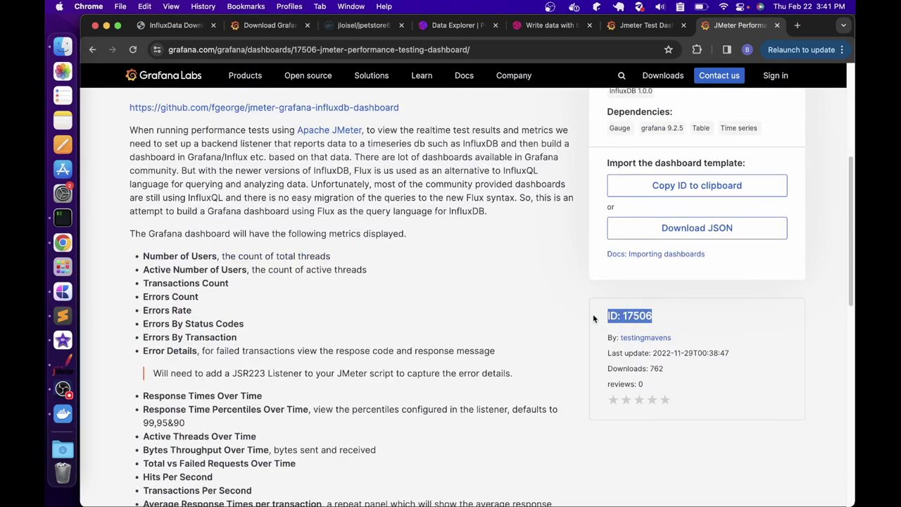
Download the JSON, copy ID 17506, and return to the local Grafana dashboards list
click(657, 234)
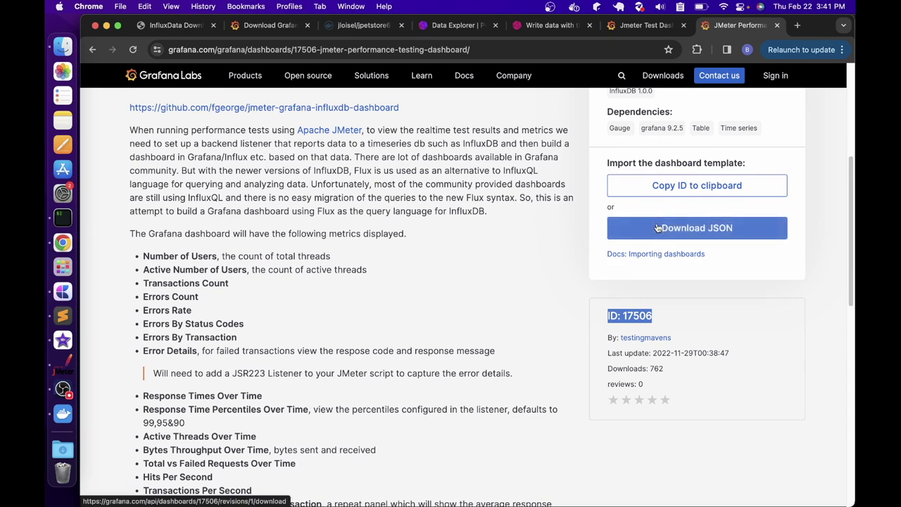
click(681, 187)
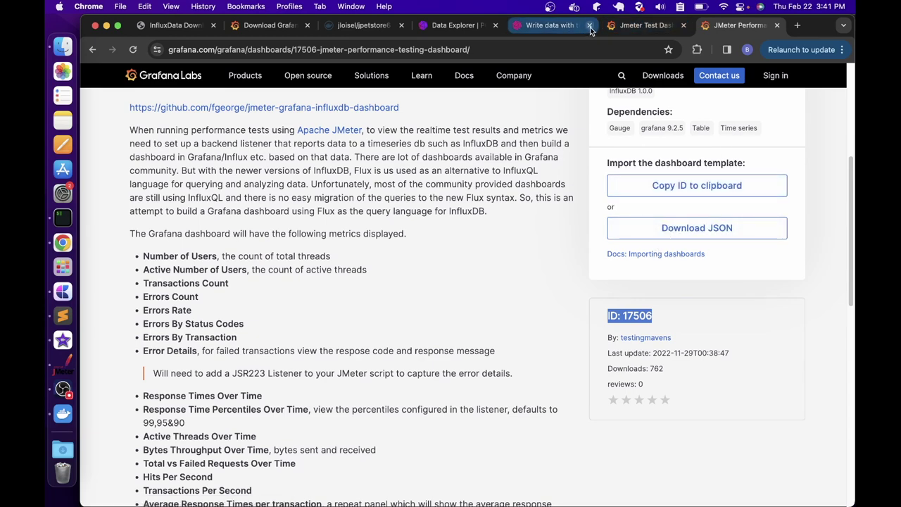
click(625, 26)
click(163, 98)
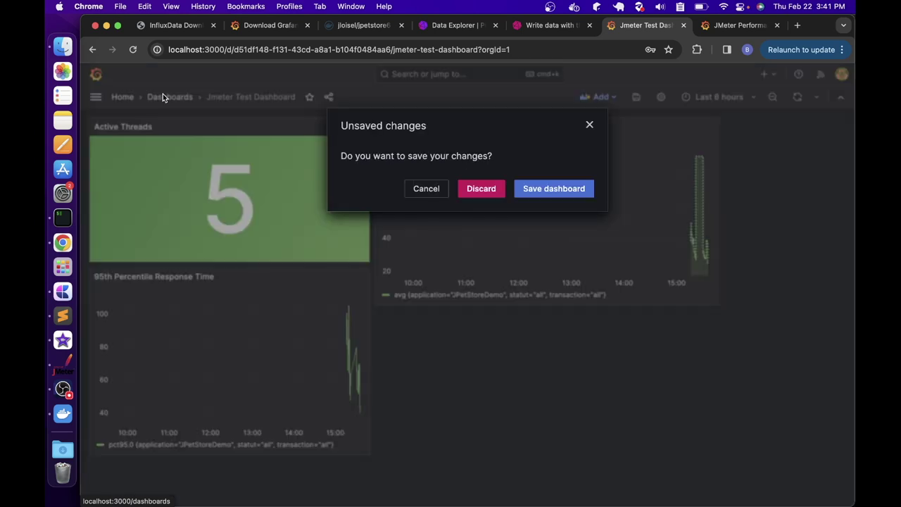
Discard the unsaved dashboard changes and start a new dashboard import
click(481, 187)
click(808, 140)
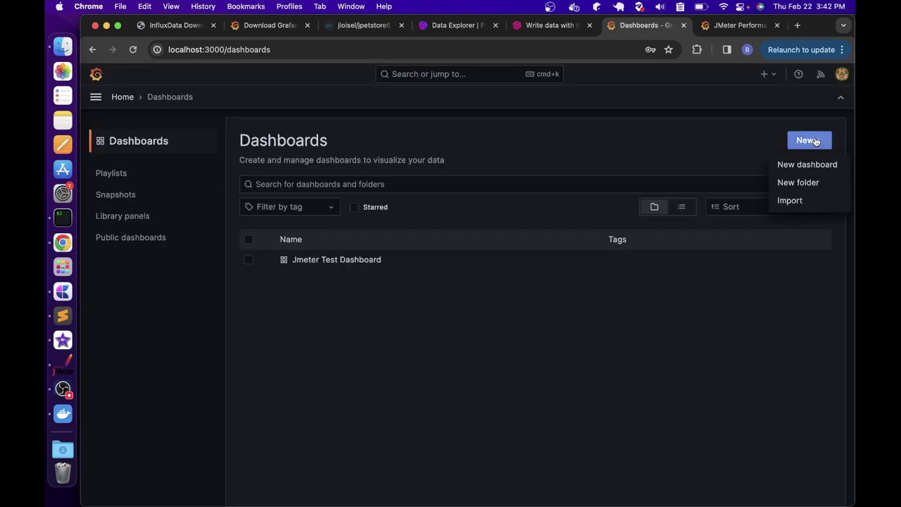
click(790, 202)
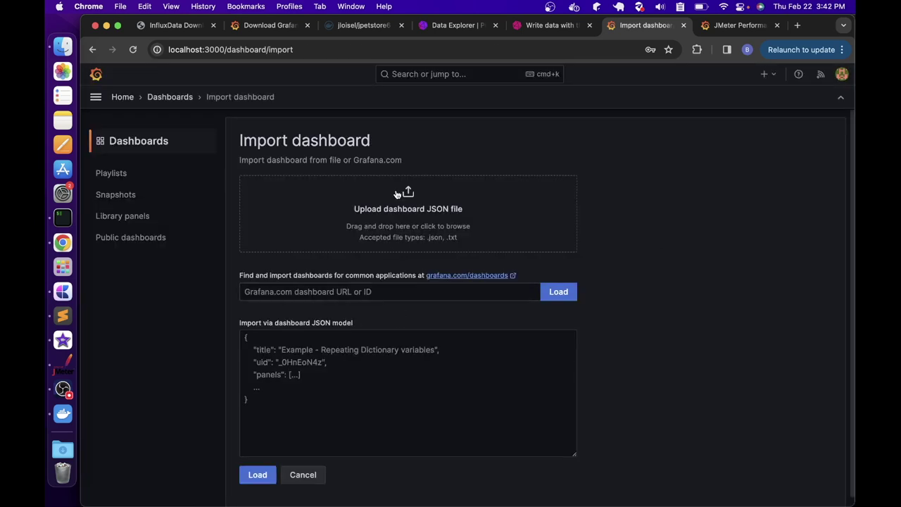
click(338, 293)
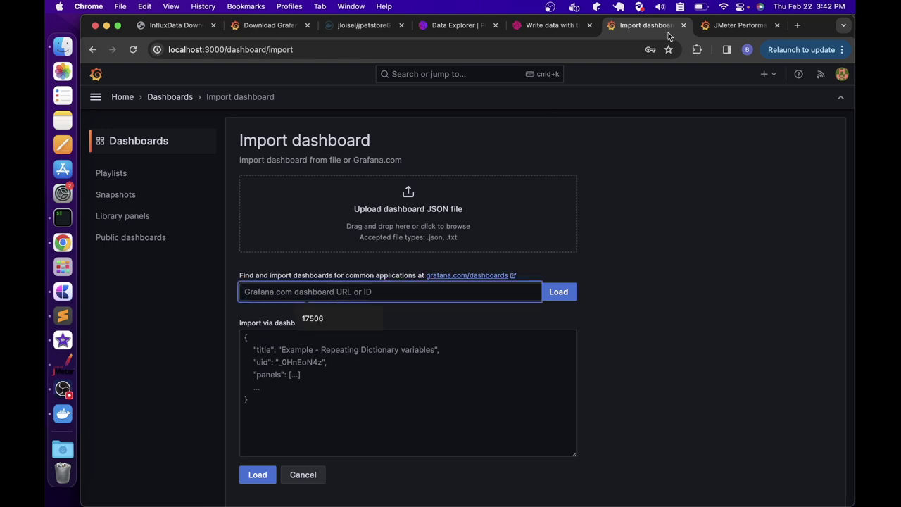
Copy ID 17506 from Grafana Labs, paste it into the import field, and load it
click(732, 26)
click(658, 185)
click(625, 33)
click(316, 288)
key(super+v)
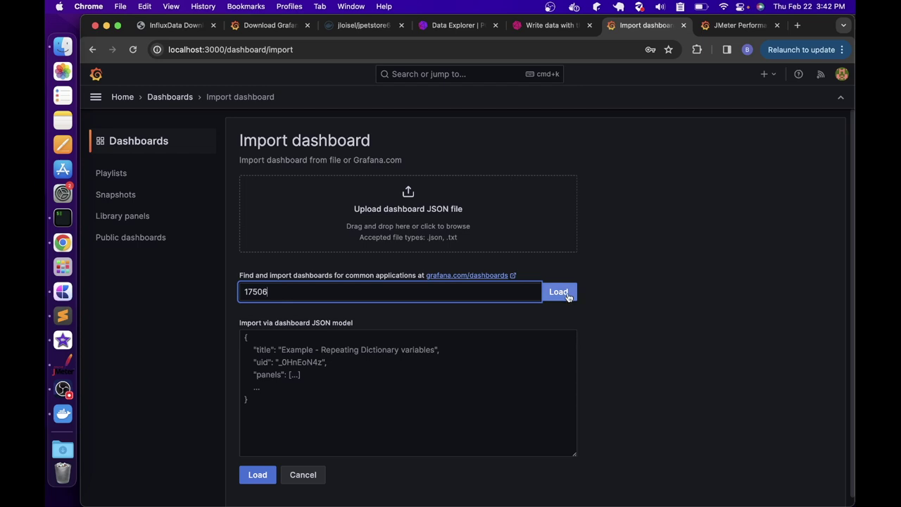
click(563, 293)
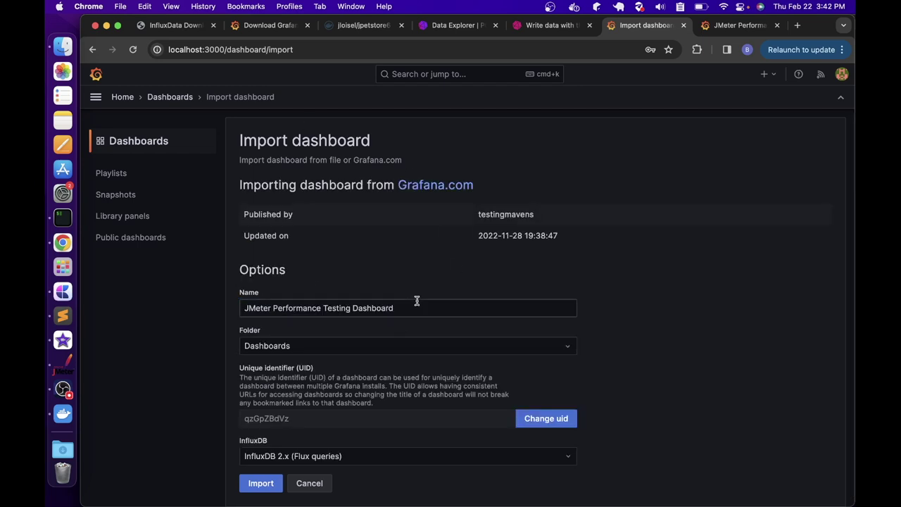
Import the JMeter Performance Testing Dashboard using the influxdb-jmeter data source
drag(410, 305, 257, 295)
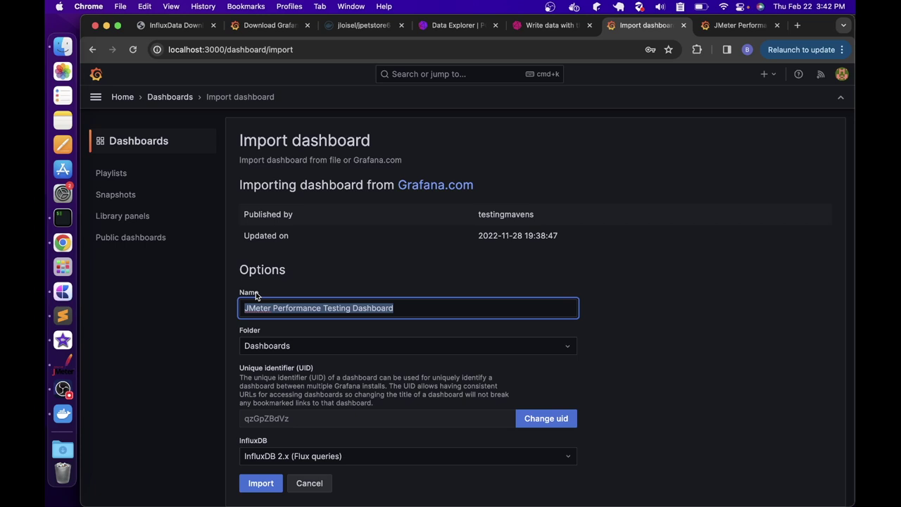
click(549, 456)
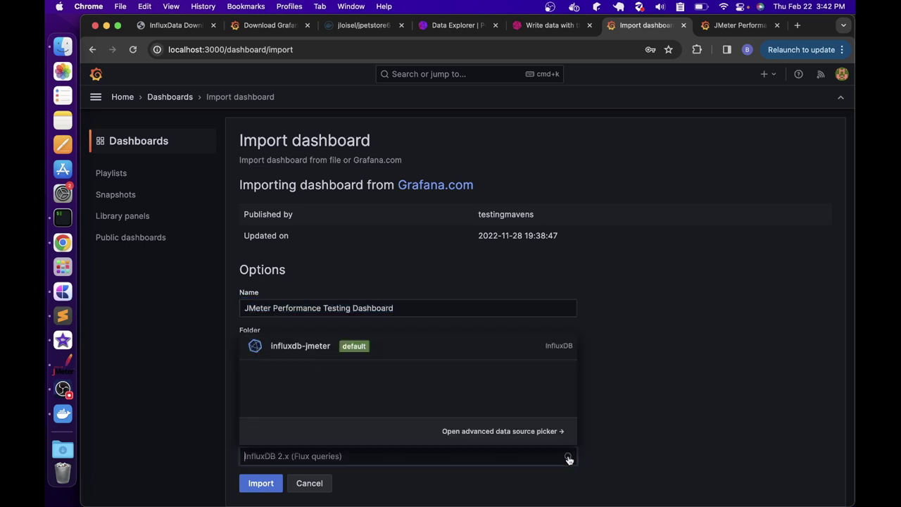
click(312, 347)
click(261, 485)
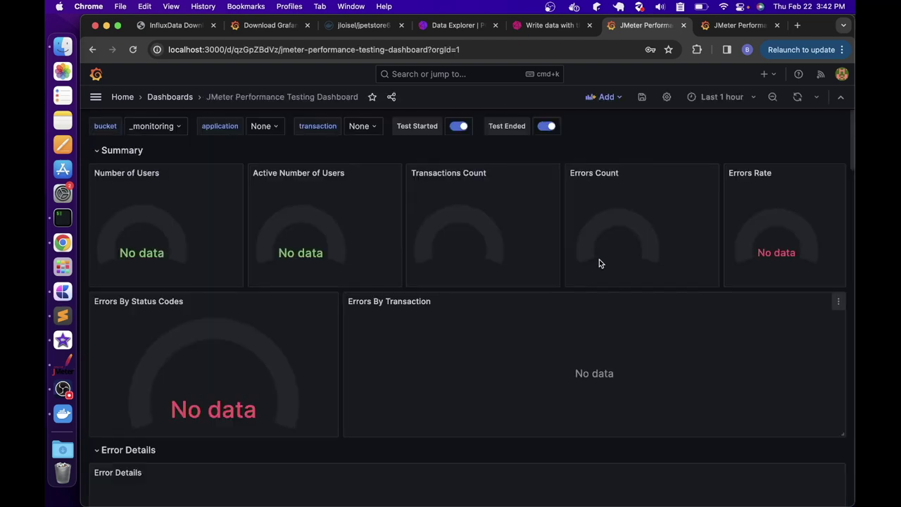
Set the bucket variable to jmeter so the JPetStoreDemo results appear in the Summary
scroll(398, 277, down, 20)
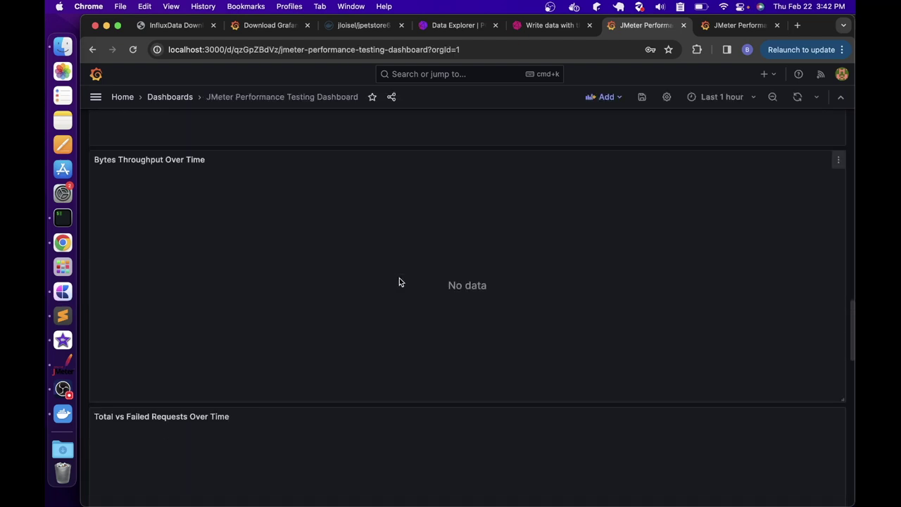
scroll(400, 283, up, 20)
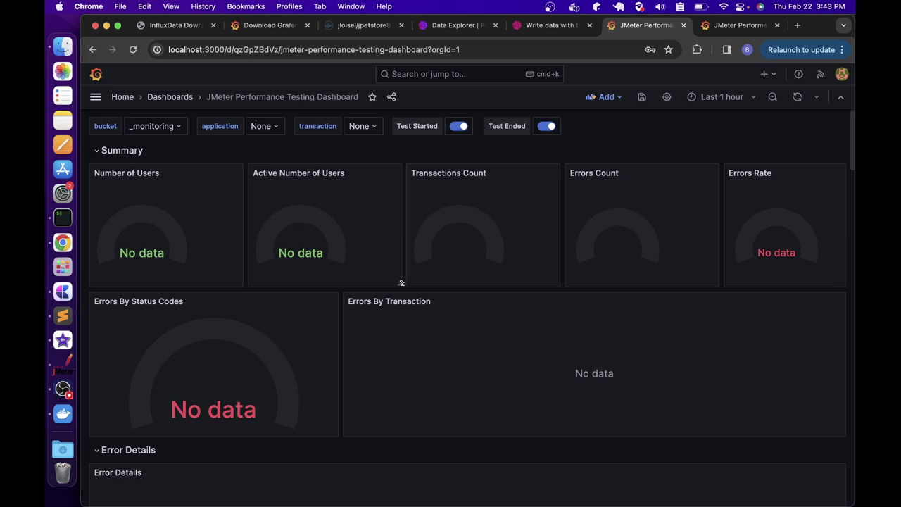
click(147, 126)
click(145, 170)
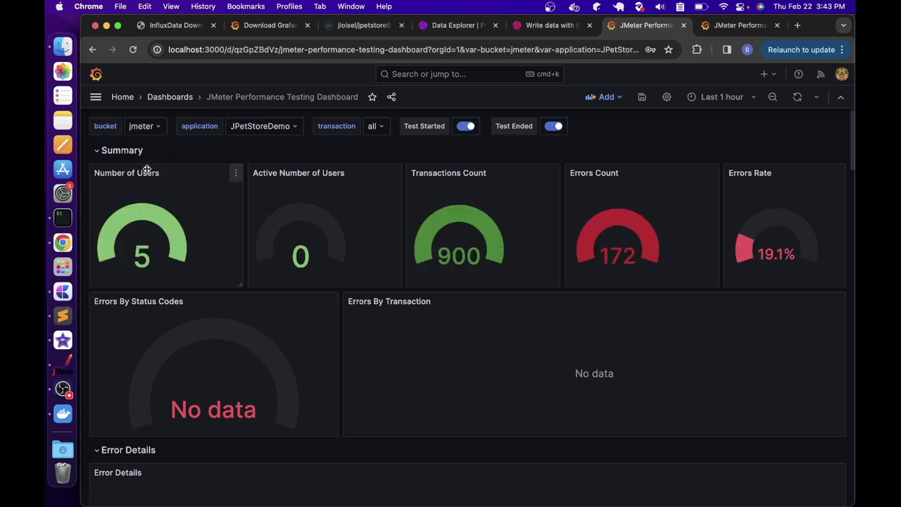